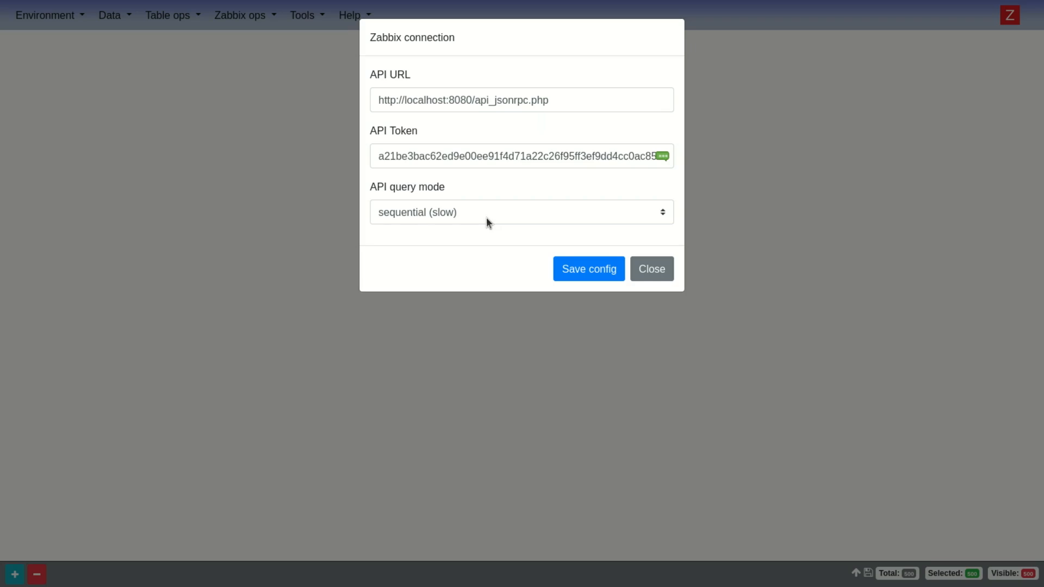
Set the API query mode of the Zabbix connection to parallel (fast, but could cause problems).
click(487, 217)
click(486, 217)
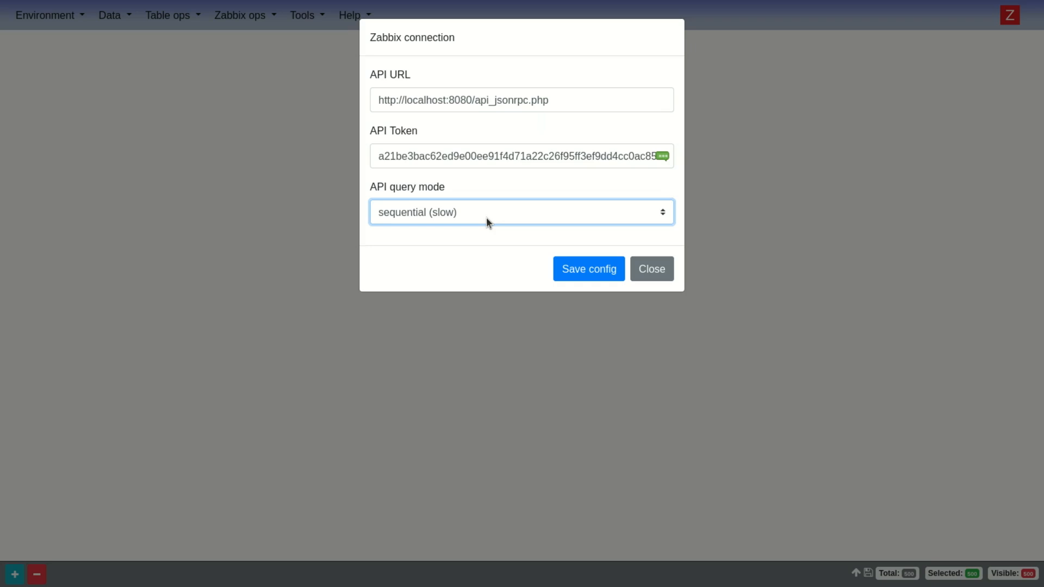
click(486, 217)
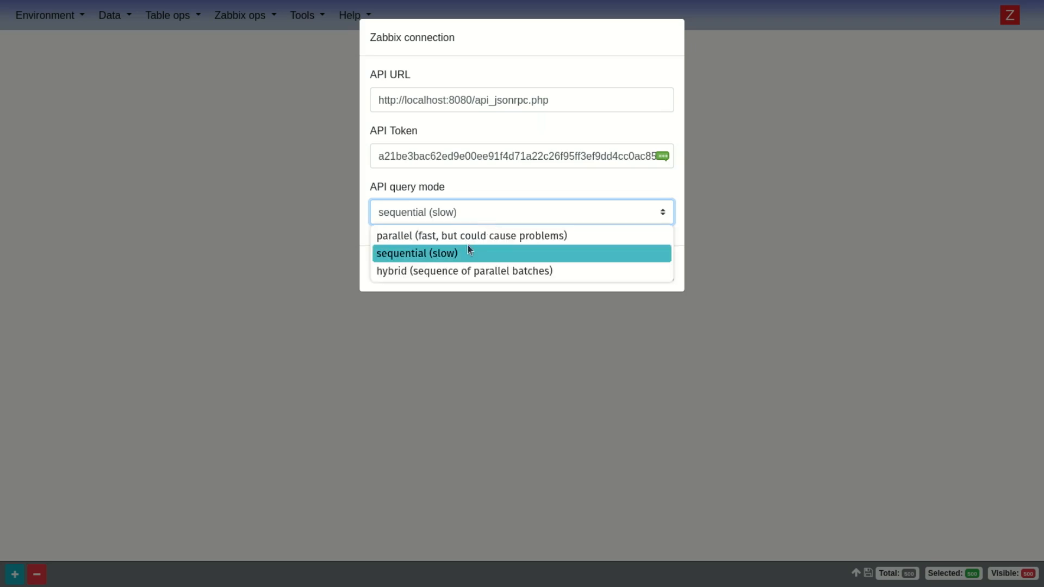
click(473, 236)
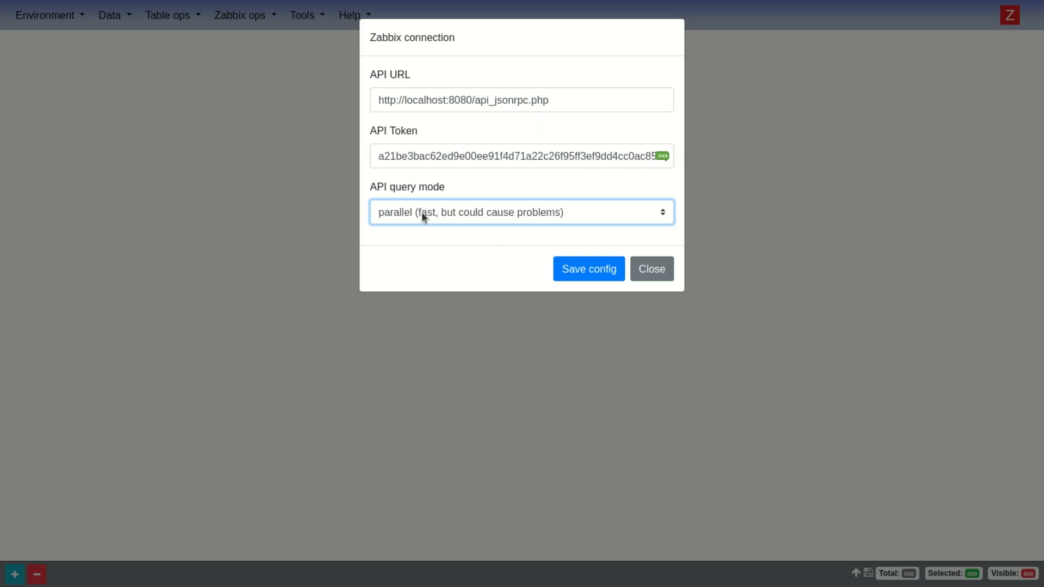
click(423, 215)
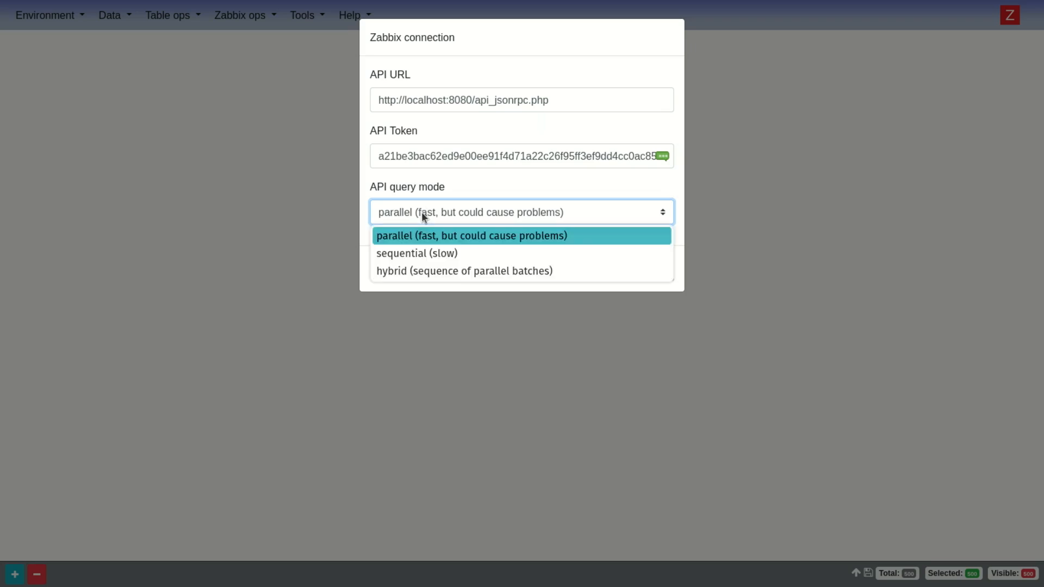
click(454, 236)
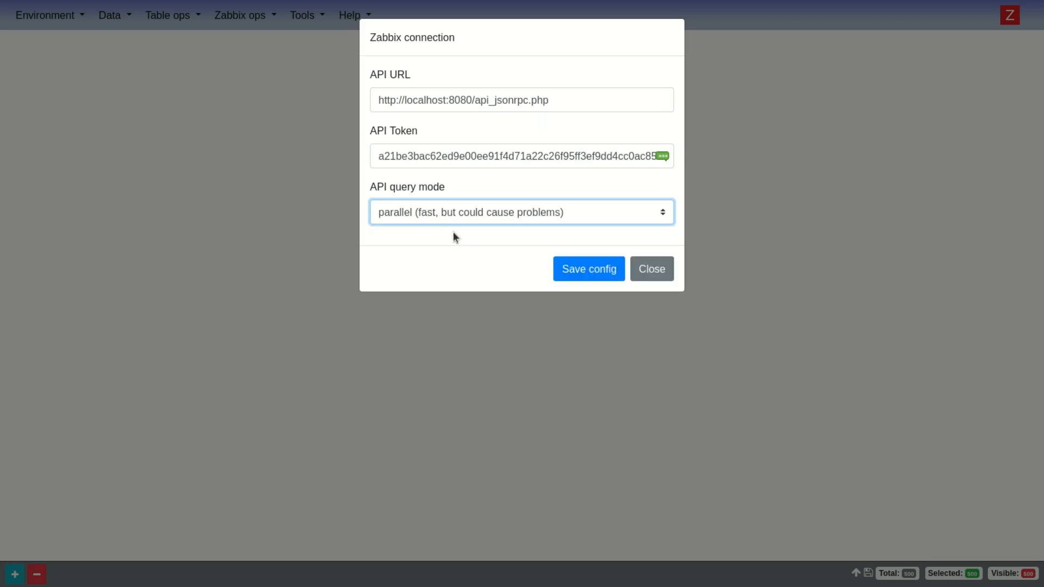
click(528, 215)
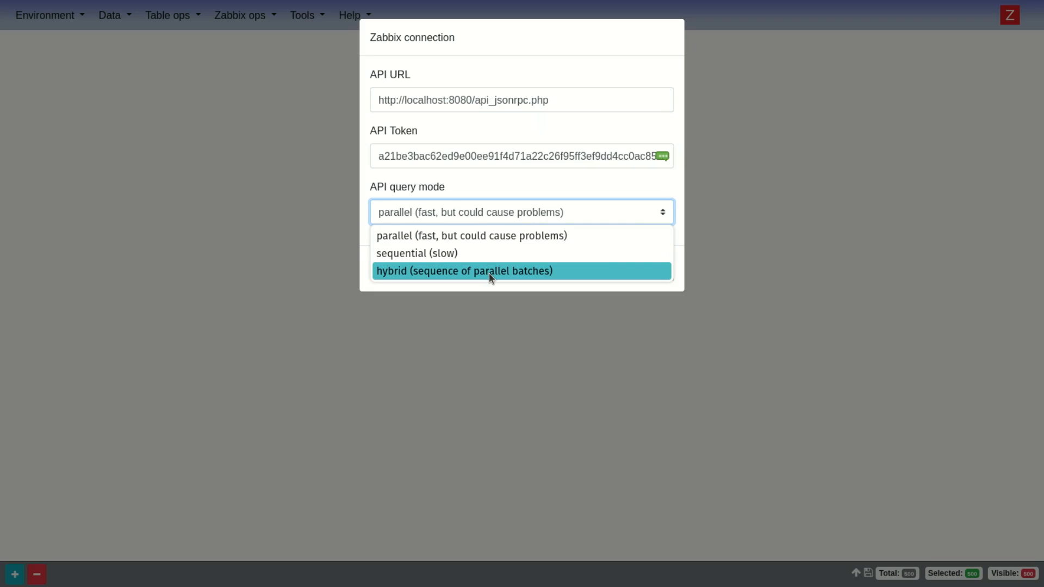
click(483, 170)
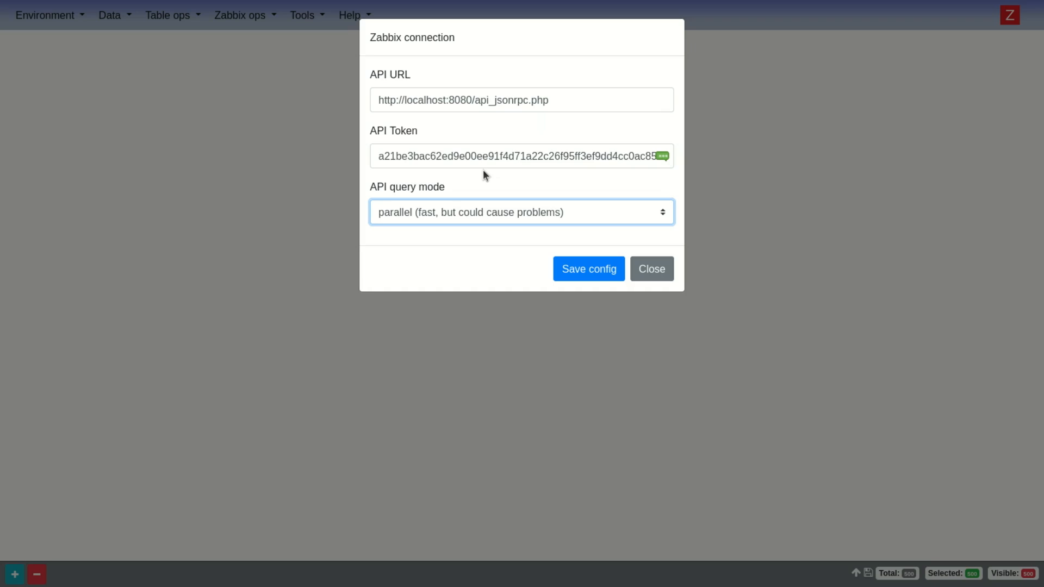
click(616, 216)
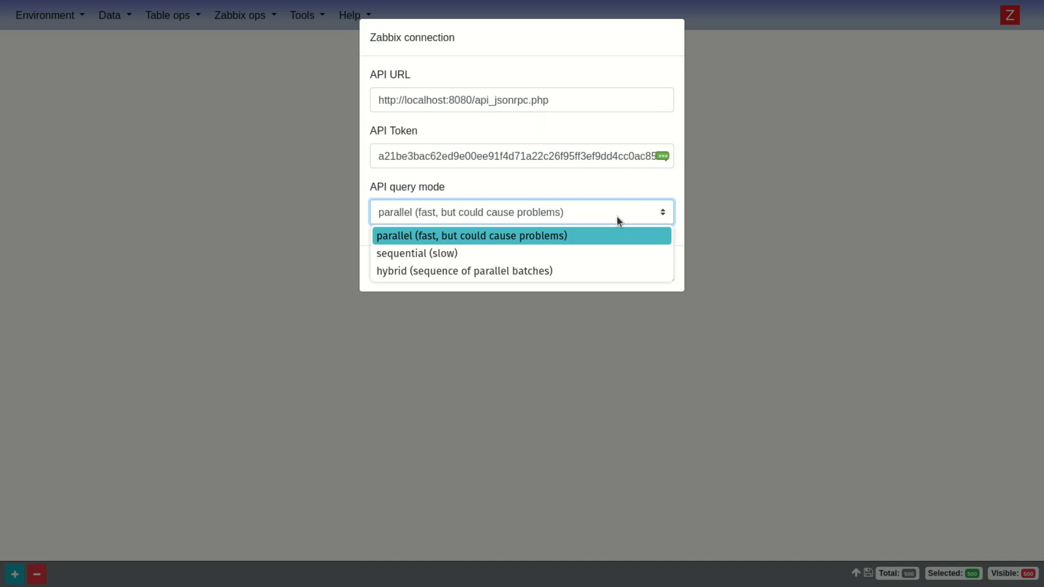
click(584, 203)
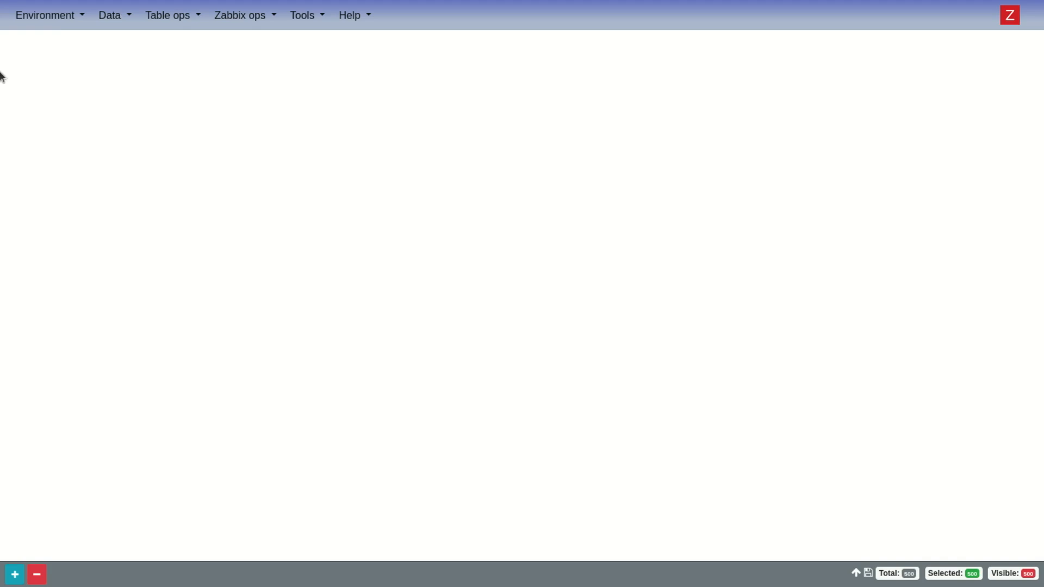
Import the CSV file monitoring_devices.csv into a new sheet and close the import dialog.
click(111, 19)
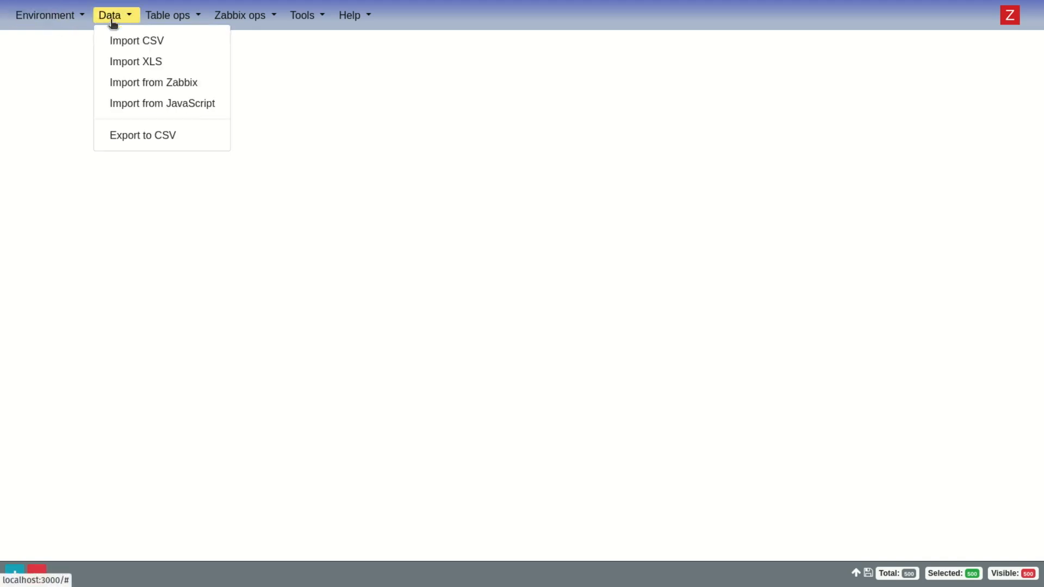
click(157, 42)
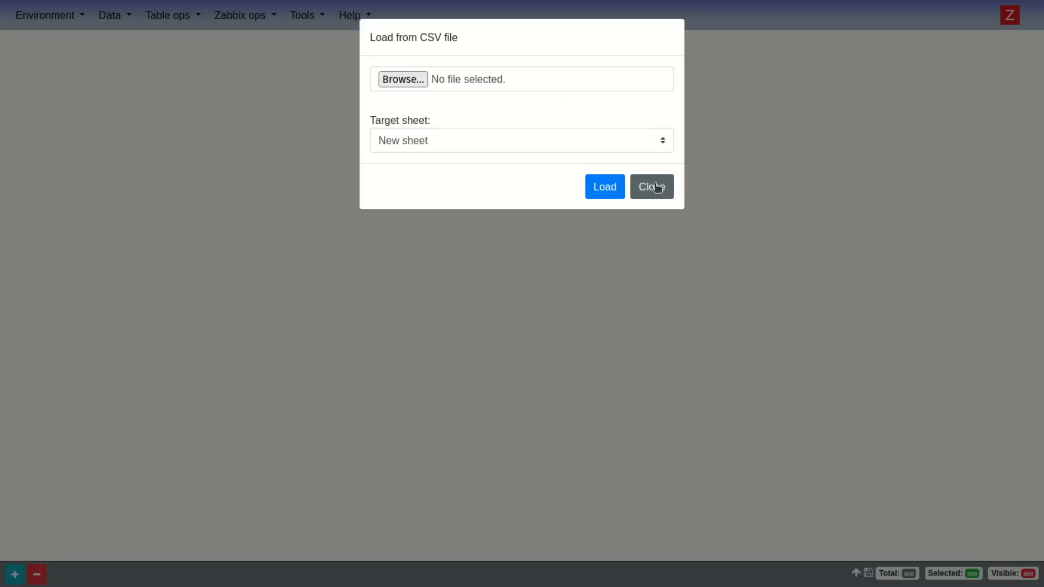
click(403, 79)
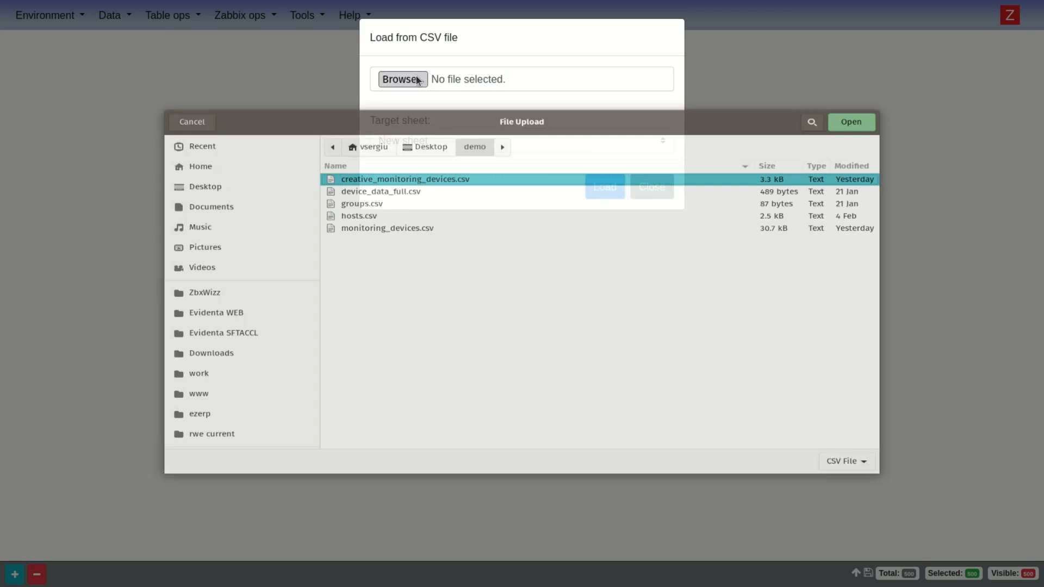
double_click(390, 213)
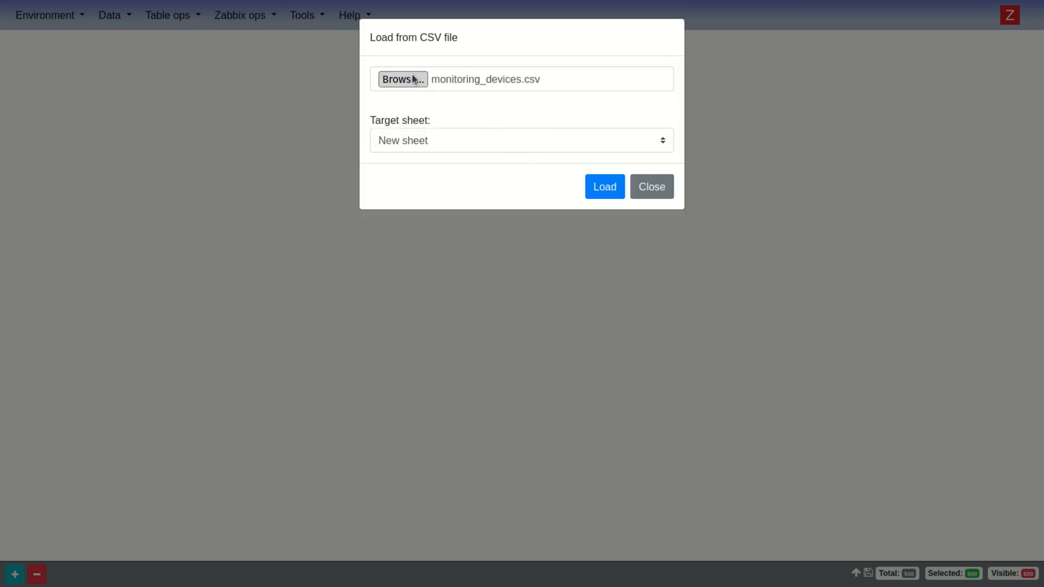
click(428, 143)
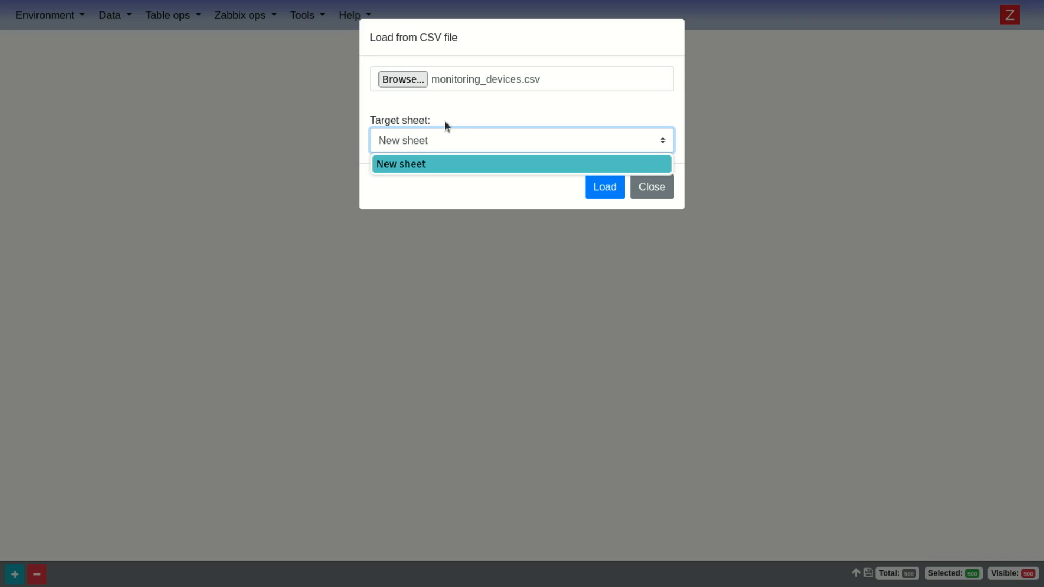
click(555, 144)
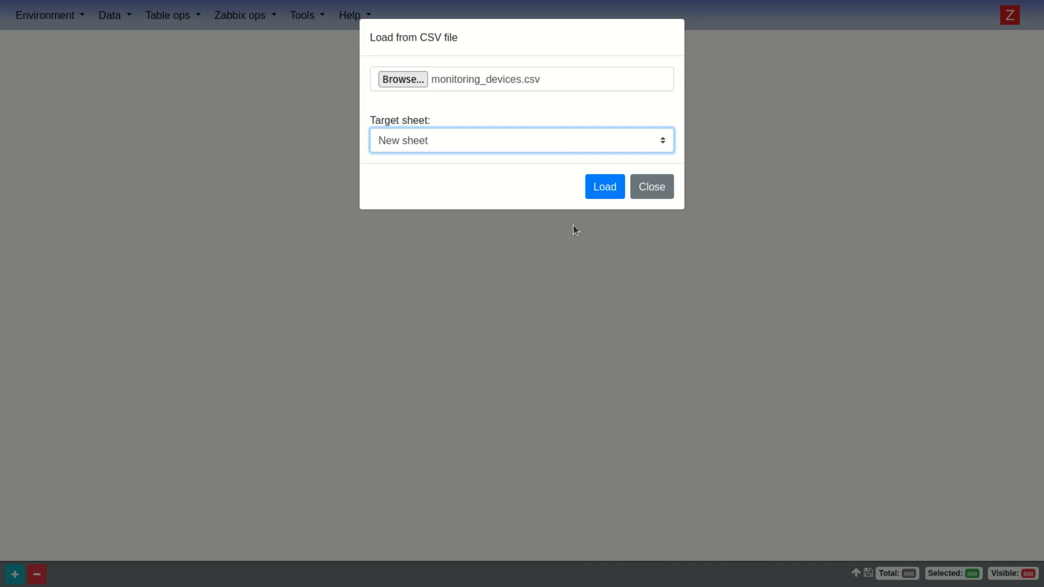
click(618, 197)
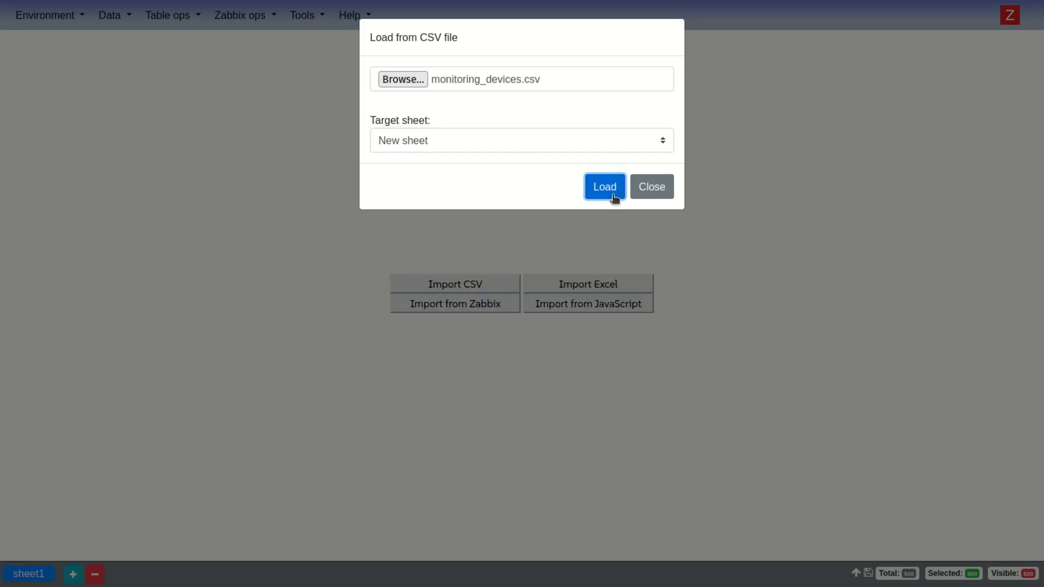
click(648, 201)
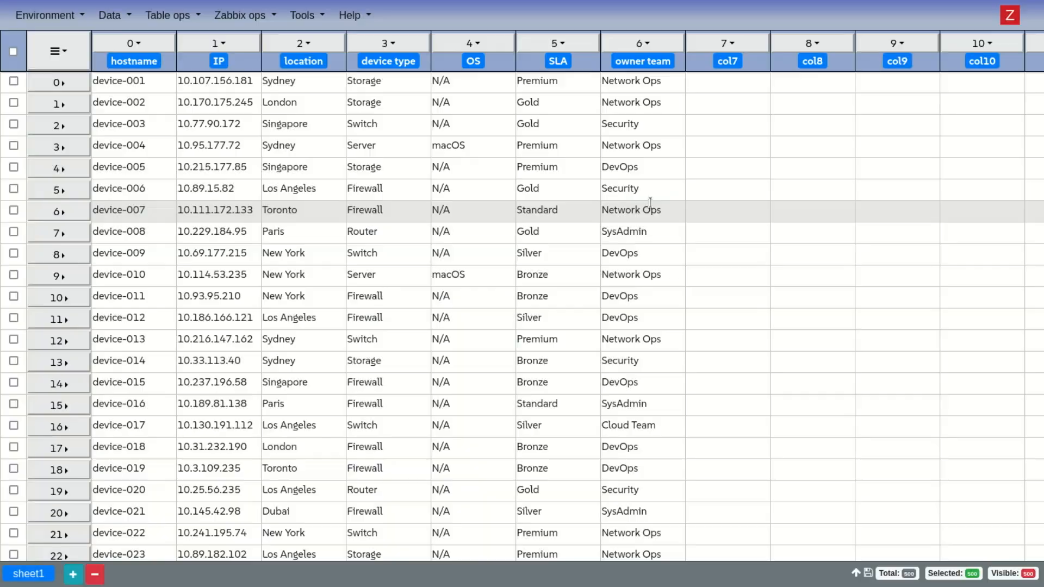
Start a data pull from Zabbix using the saved template "get group by name" with hostgroup as the resource.
scroll(201, 155, down, 5)
scroll(199, 162, up, 5)
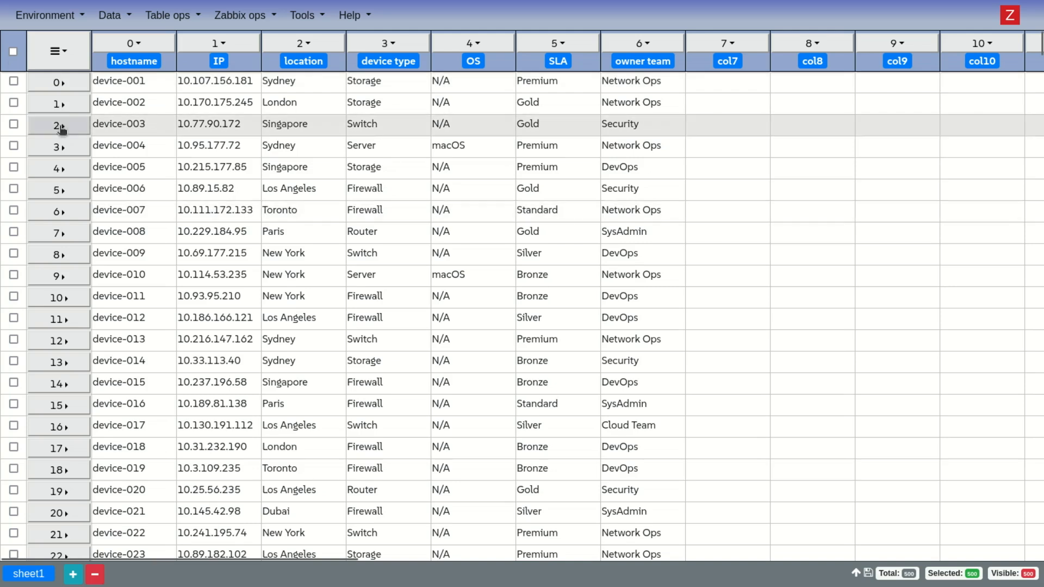
click(238, 15)
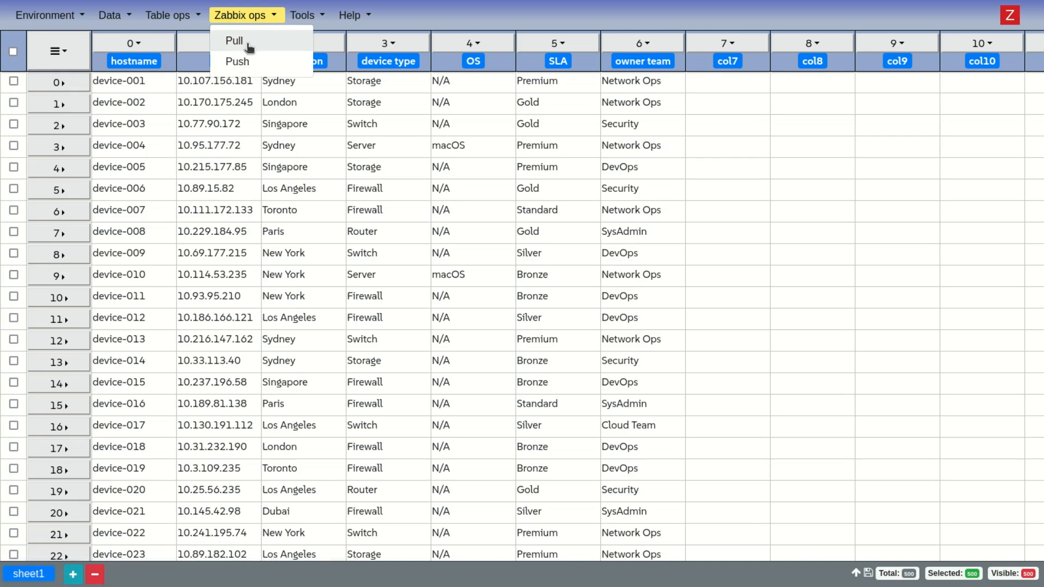
click(249, 48)
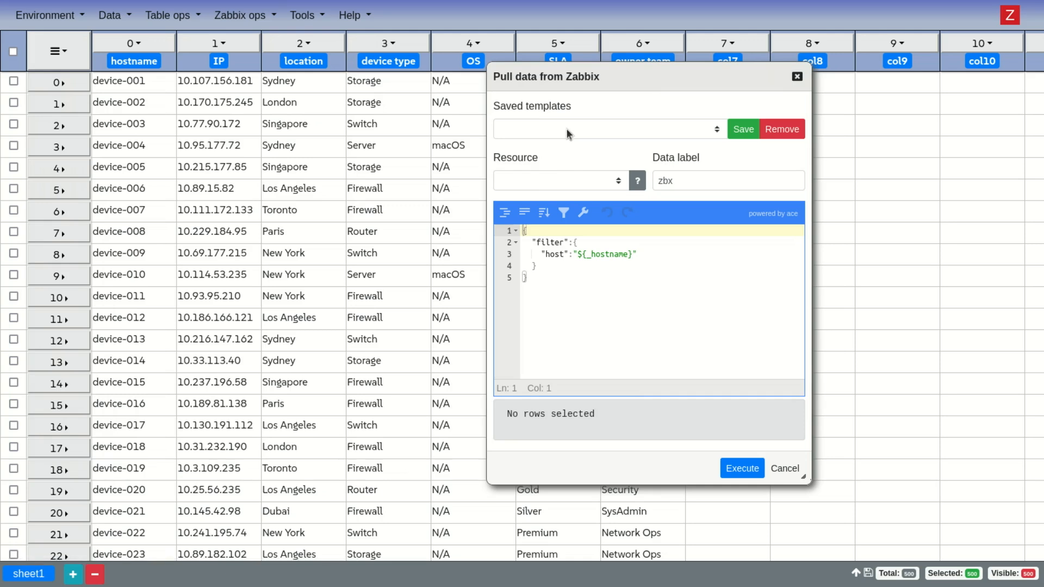
click(567, 133)
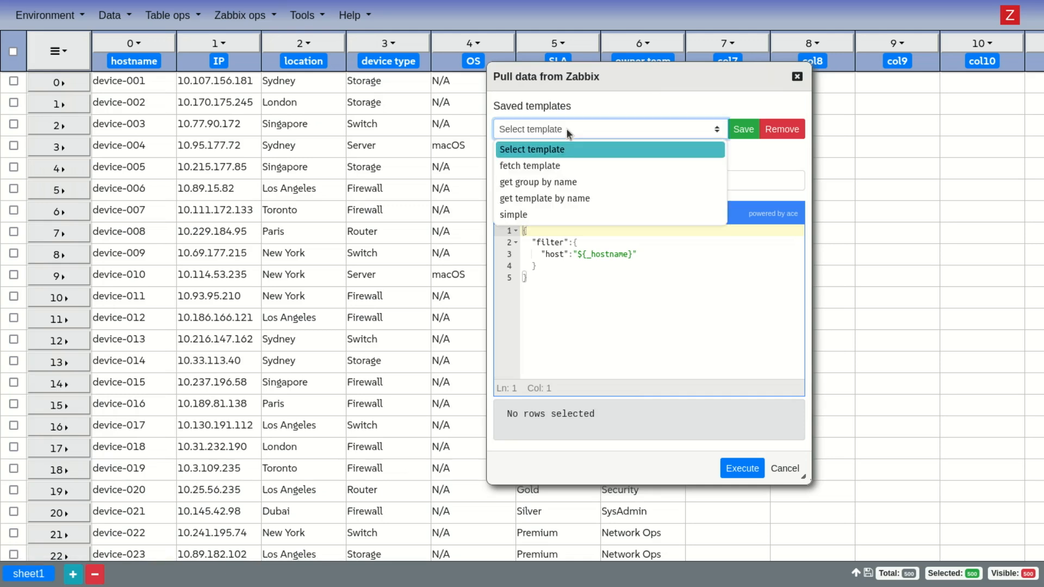
click(580, 182)
click(619, 269)
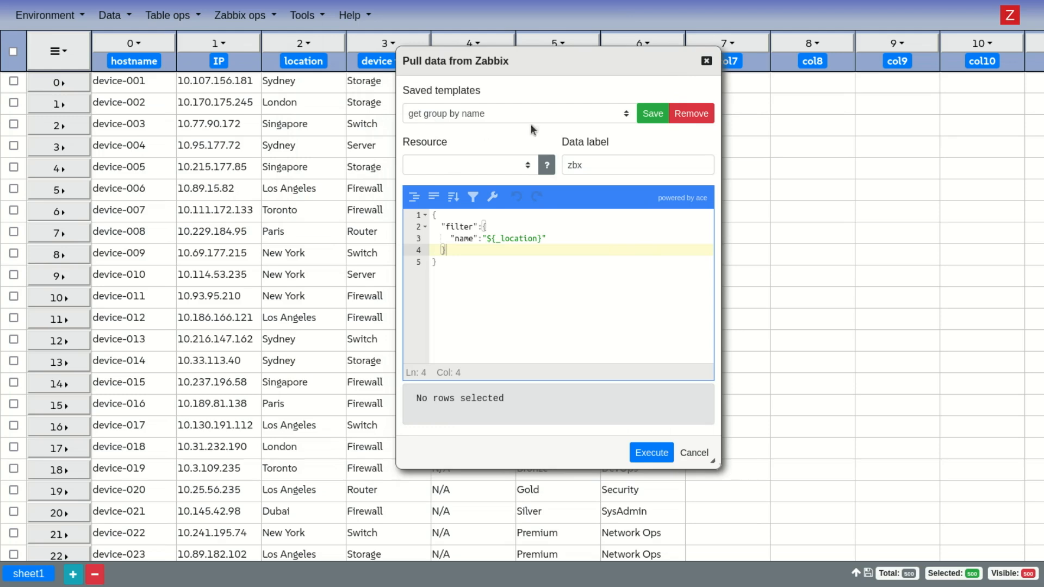
click(438, 166)
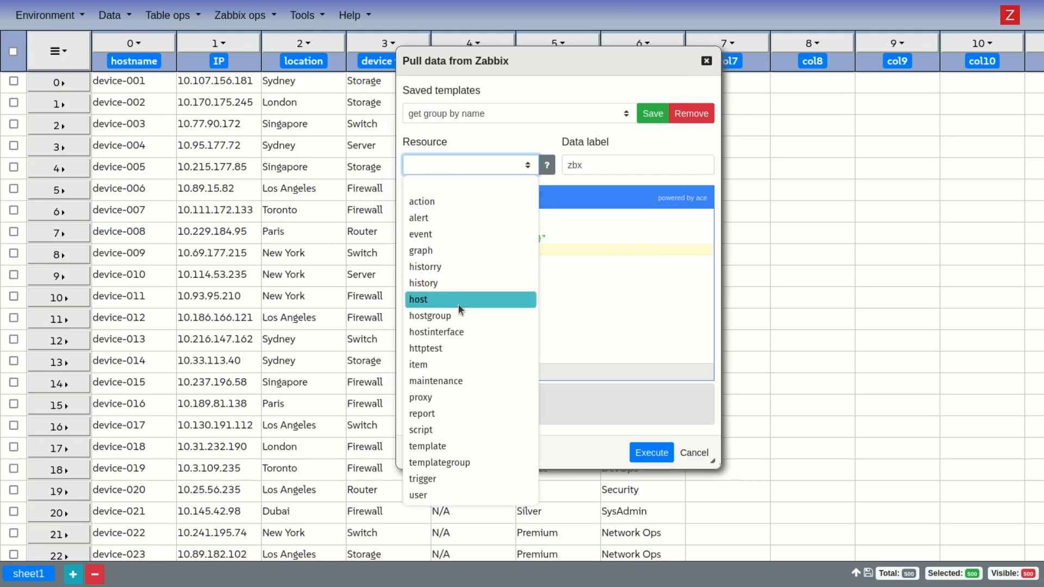
click(463, 317)
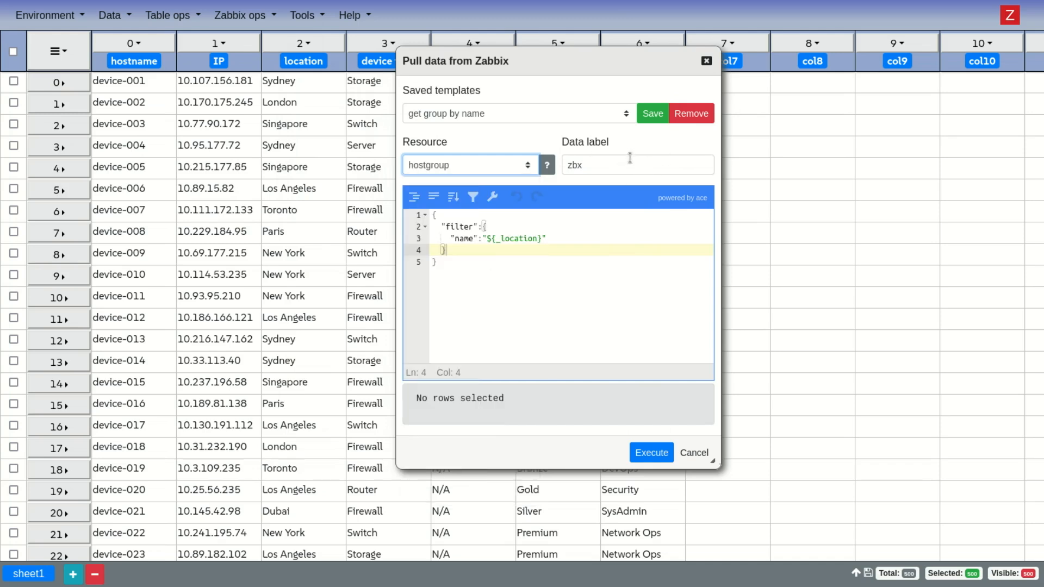
Examine the data label and the JSON filter parameters of the hostgroup pull request.
click(633, 162)
click(609, 171)
drag(627, 171, 552, 157)
click(602, 163)
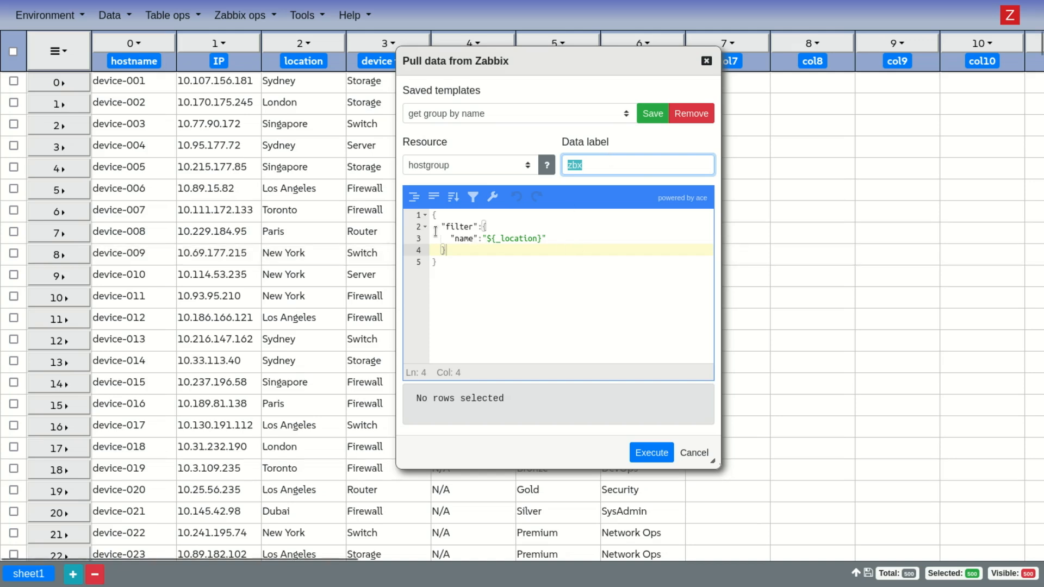
drag(442, 226, 496, 243)
click(497, 243)
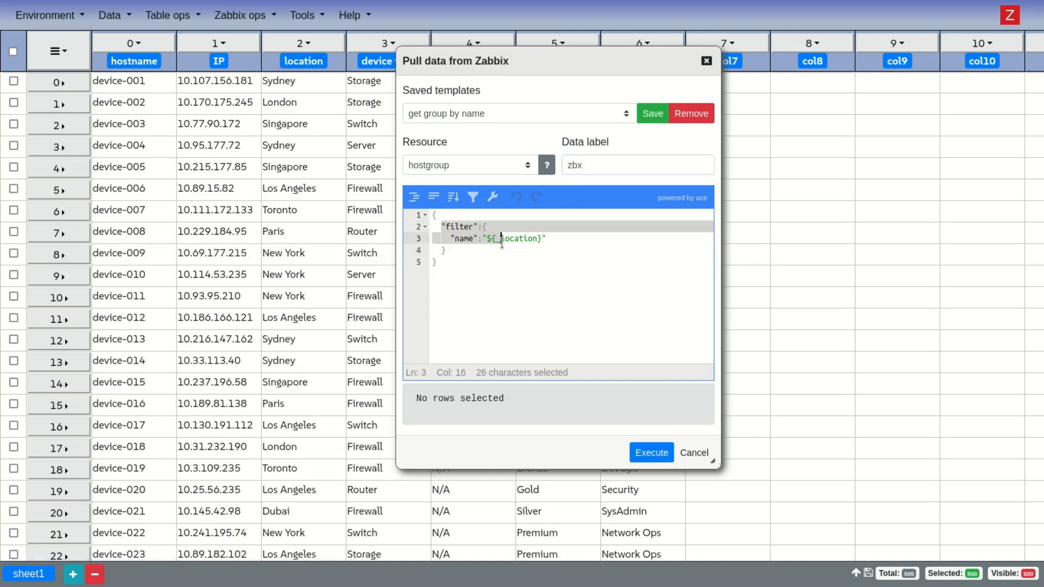
text(_)
click(517, 304)
drag(519, 305, 380, 216)
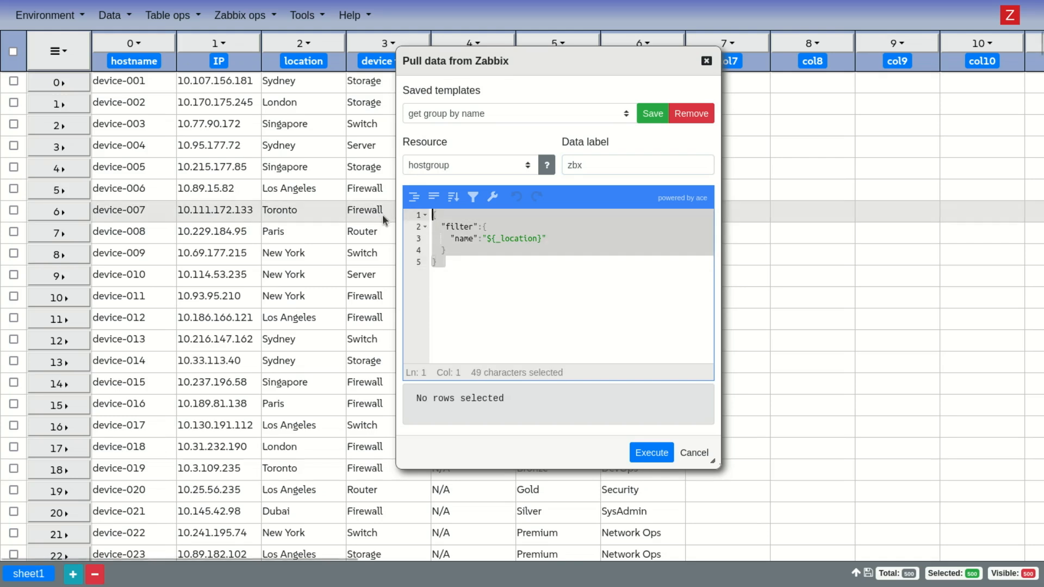
click(543, 291)
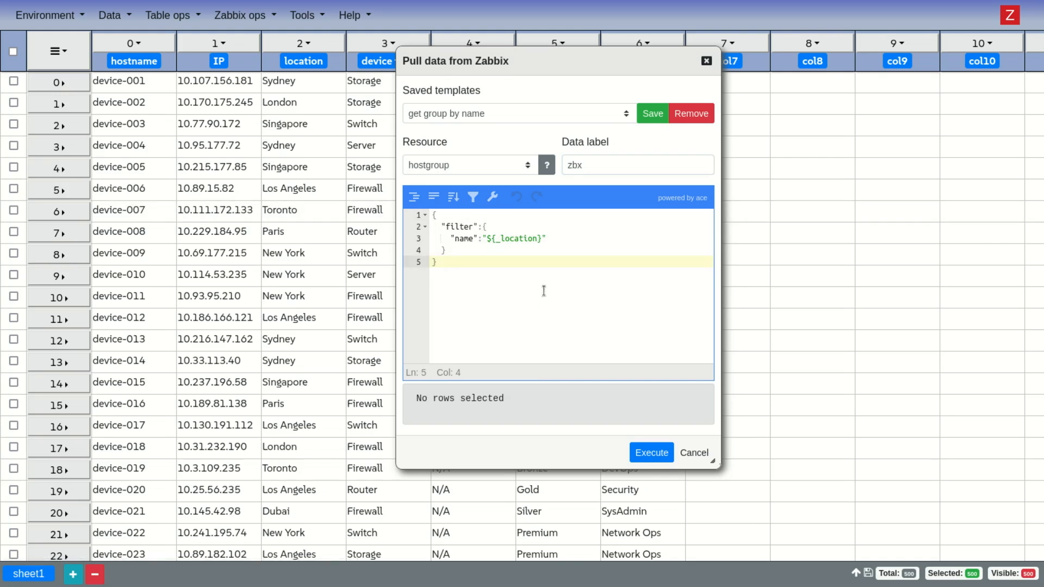
key(BackSpace)
Open the API documentation for the hostgroup resource, read through the supported parameters, and close the page.
click(546, 172)
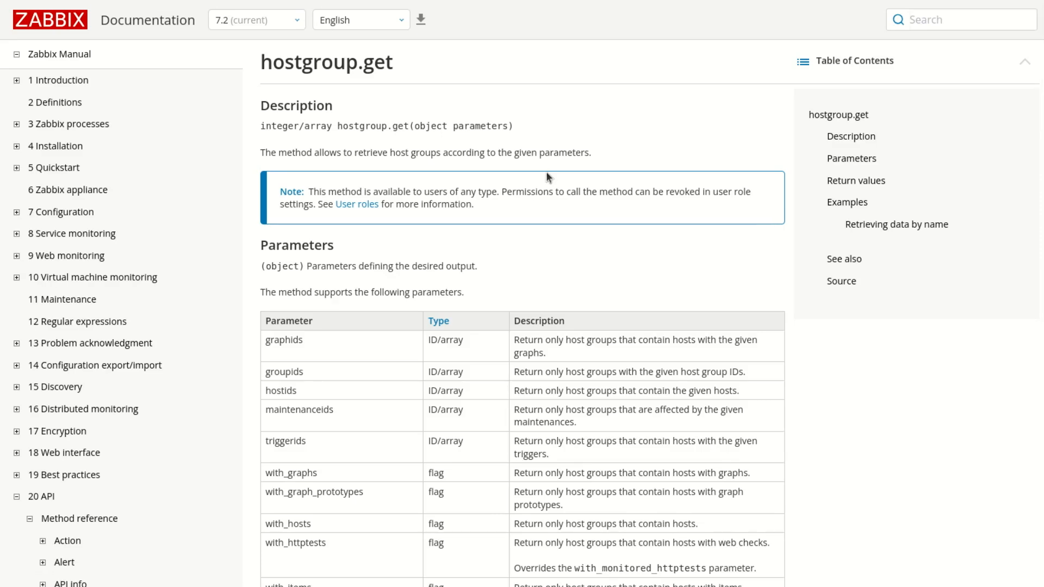
scroll(344, 341, down, 5)
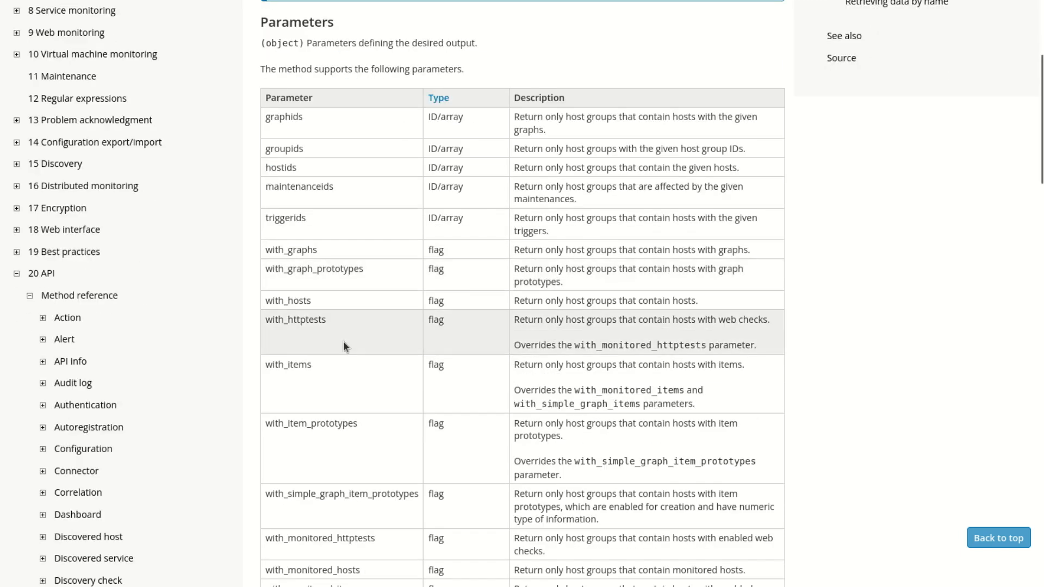
scroll(344, 341, up, 3)
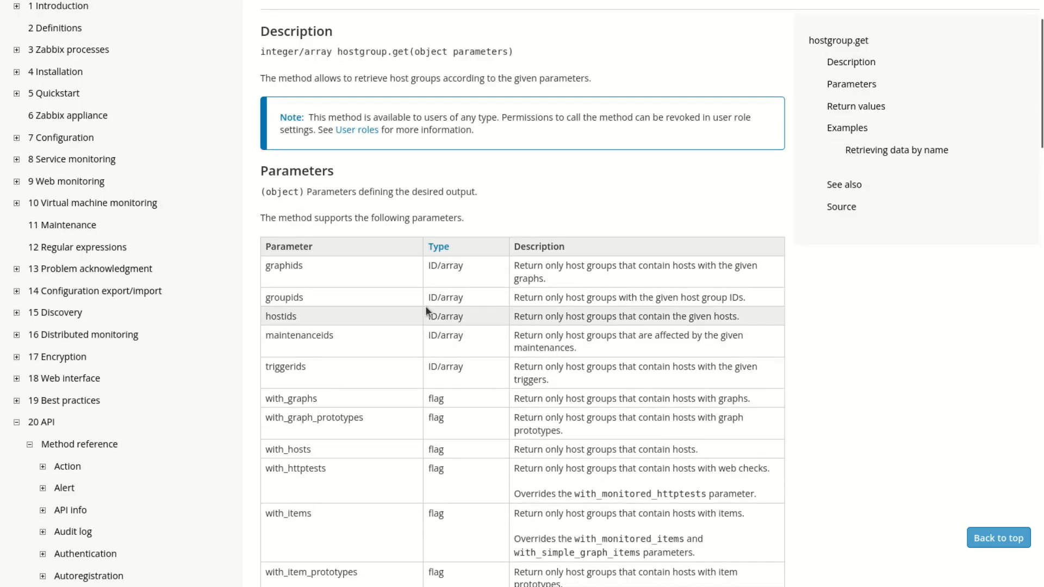
scroll(419, 302, down, 2)
scroll(417, 303, down, 1)
scroll(418, 298, up, 5)
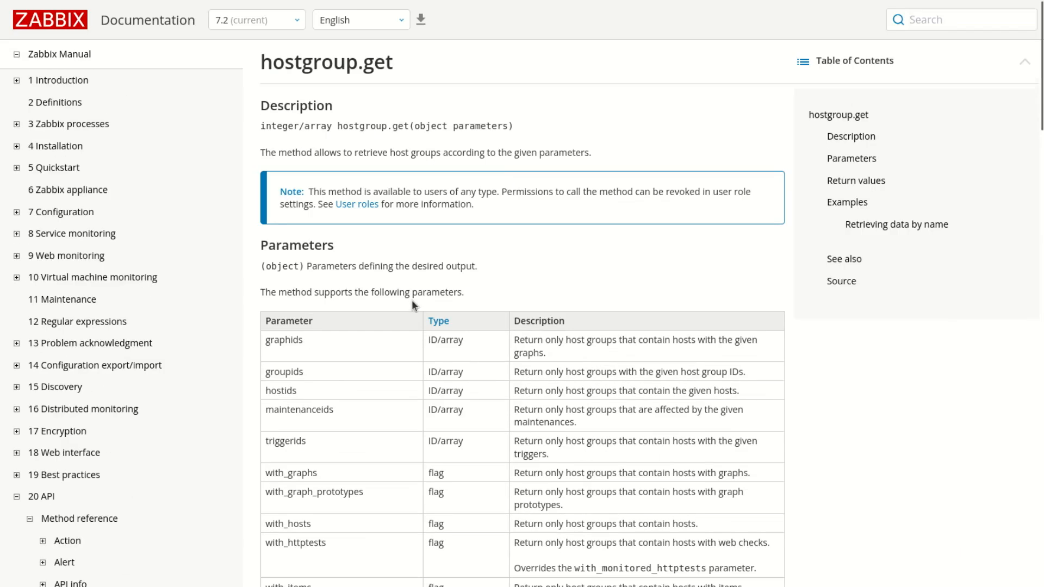
key(ctrl+w)
Examine the name filter in the request and its ${_location} reference to the location column.
click(549, 246)
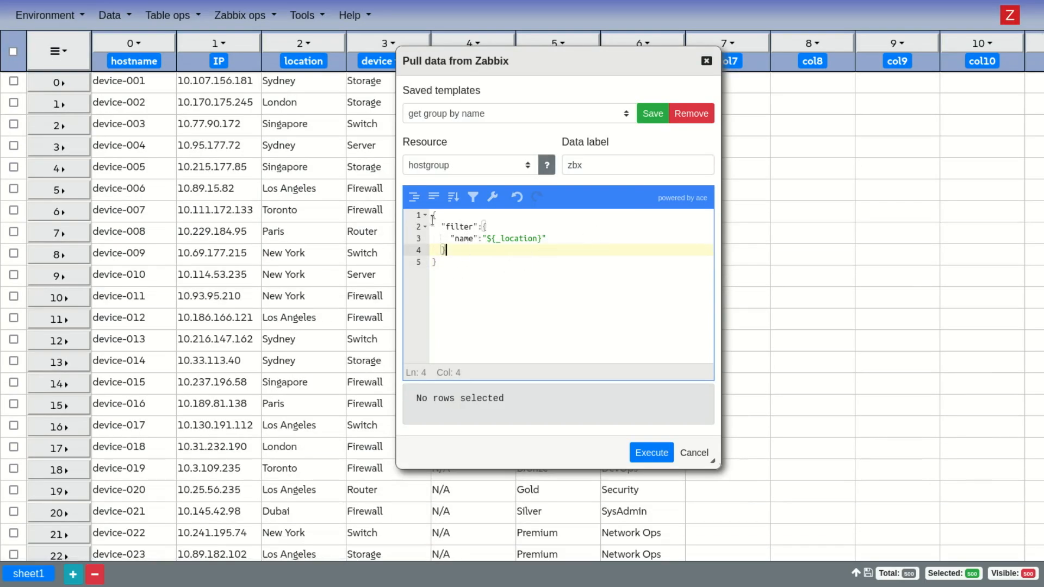
double_click(459, 226)
double_click(457, 238)
double_click(504, 239)
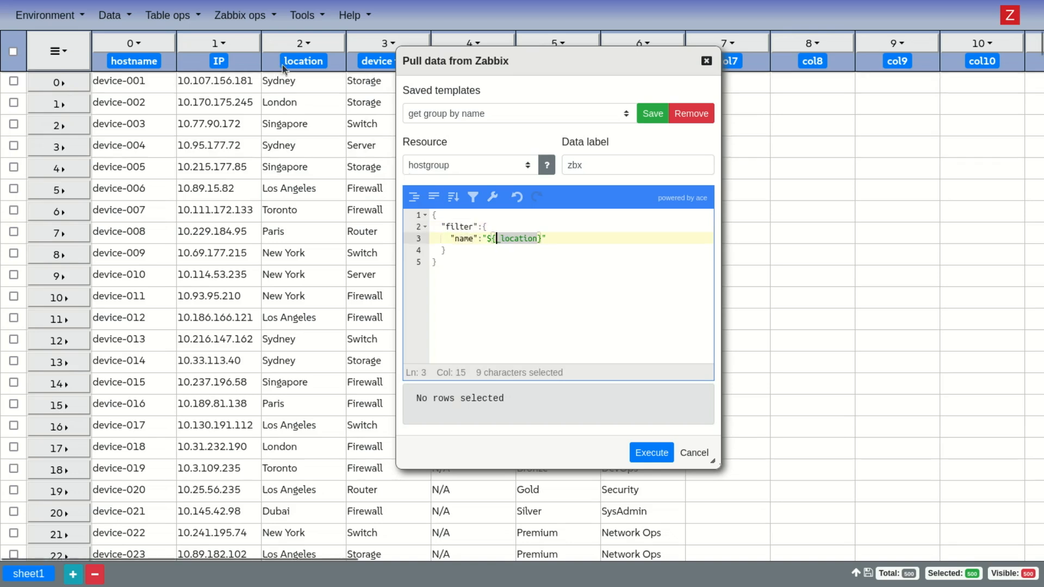
drag(486, 238, 543, 238)
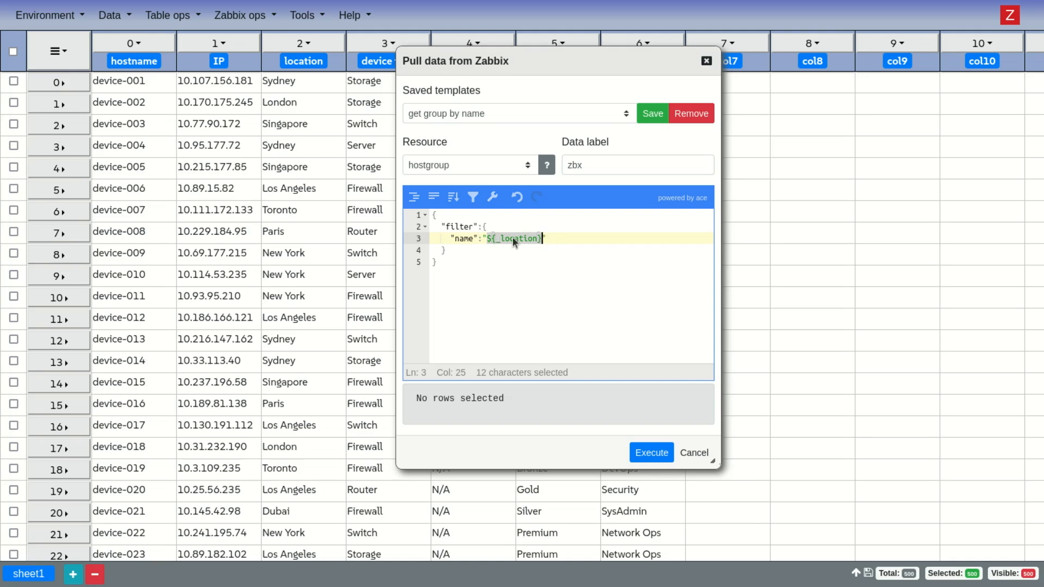
Replace the name filter's value with ${$0} to reference the first column by its number.
text(${)
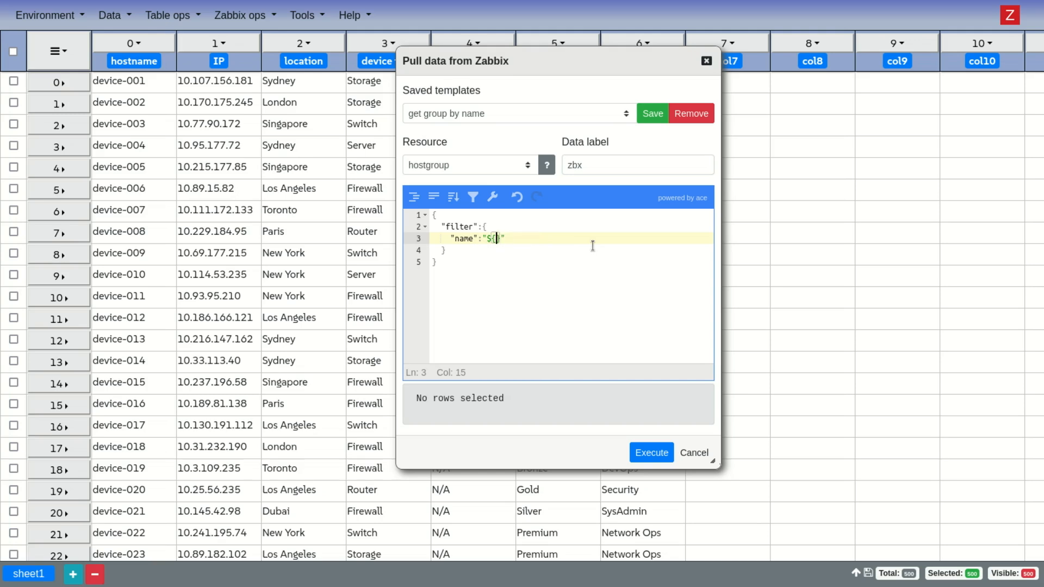
key(Right)
key(Right)
key(Left)
key(Left)
key(shift+Right)
key(Right)
key(Left)
text($0)
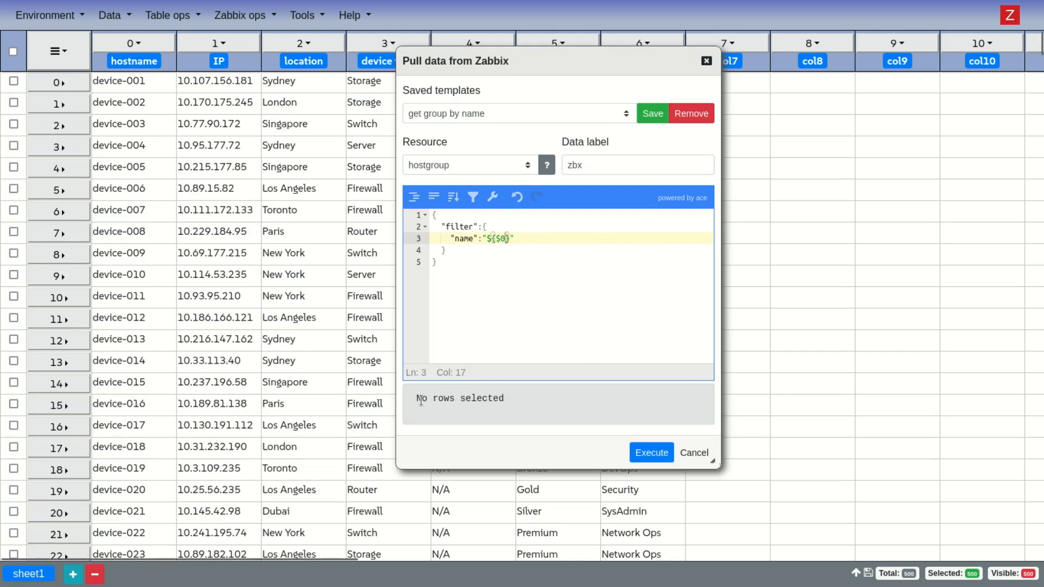
Select all table rows so the request preview resolves against the row data.
drag(415, 400, 542, 406)
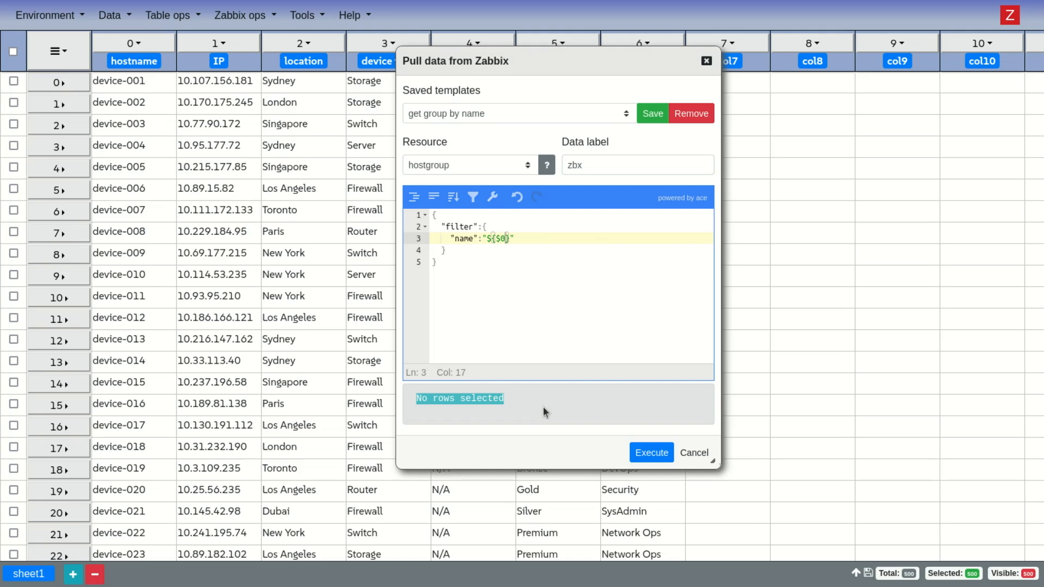
click(537, 248)
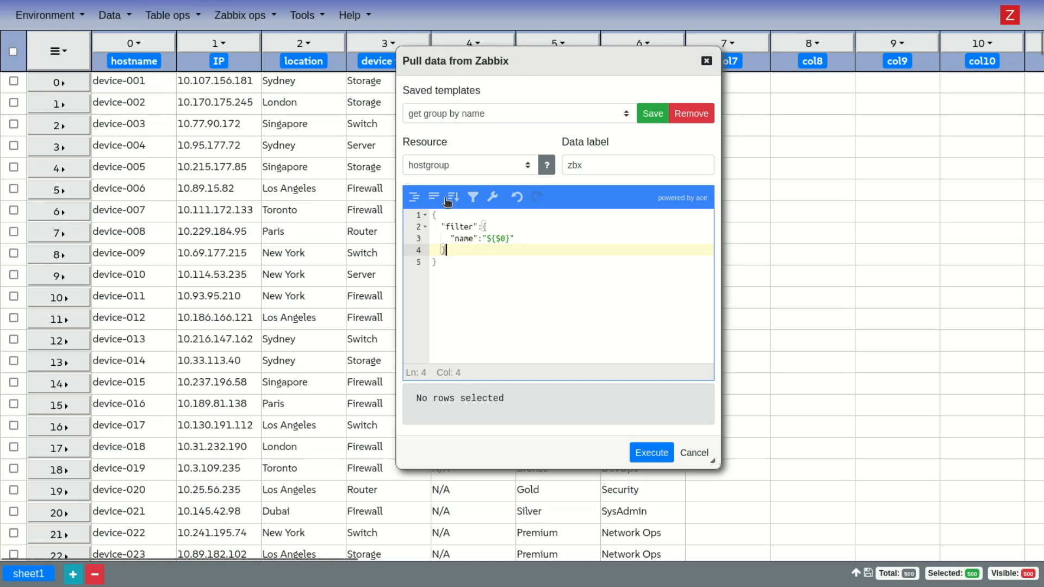
drag(482, 270, 417, 204)
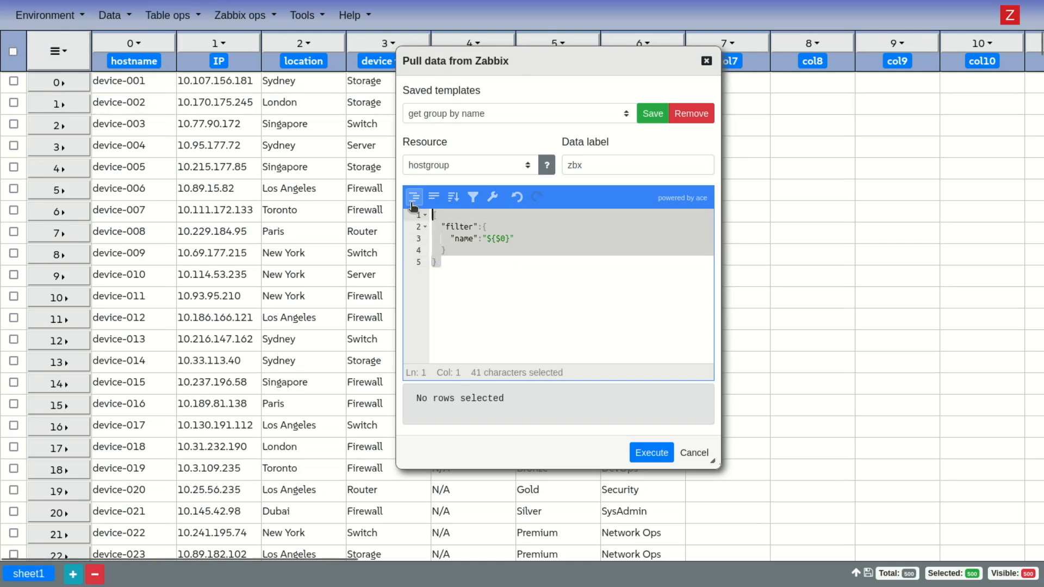
click(13, 53)
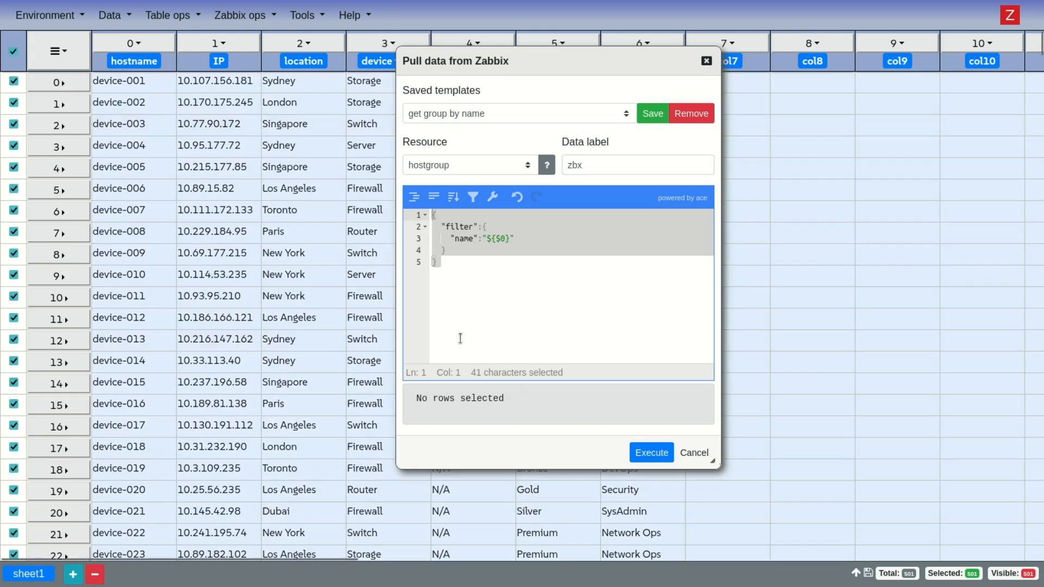
click(493, 261)
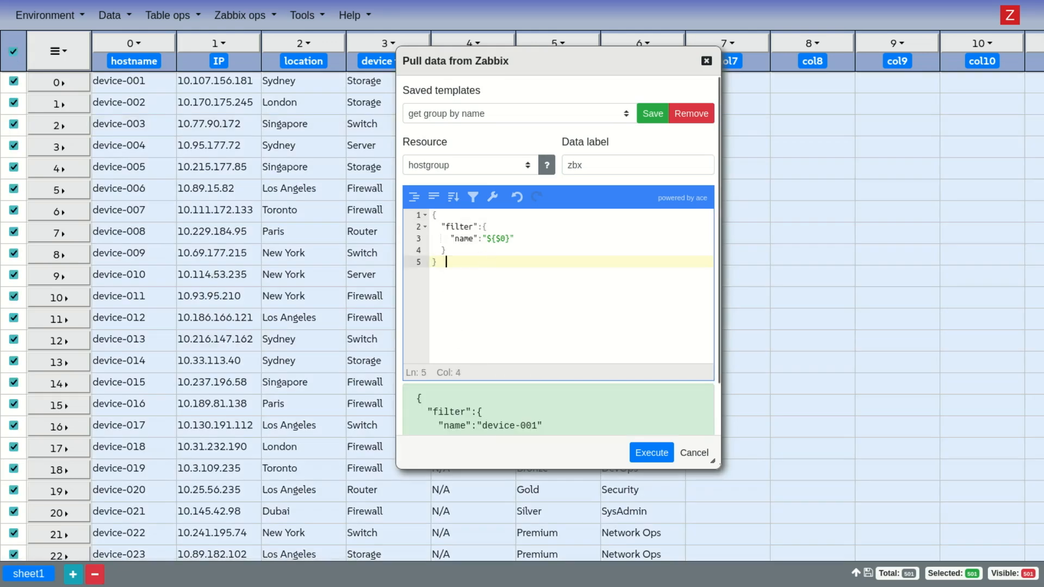
Examine the resolved JSON preview and compare its name value with the column reference and the first row.
scroll(594, 390, down, 2)
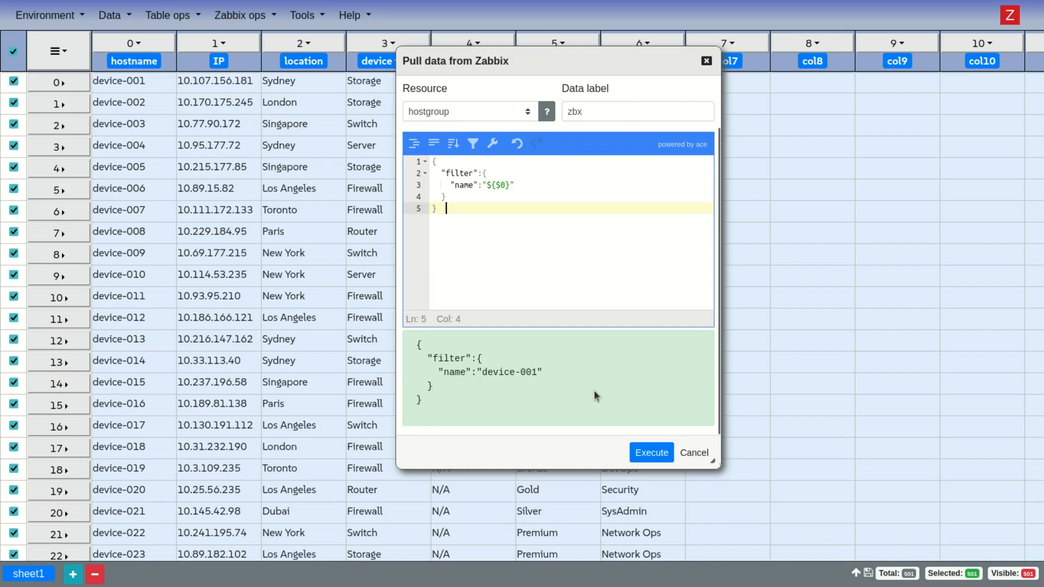
scroll(563, 391, up, 2)
scroll(563, 391, down, 2)
scroll(562, 390, up, 2)
drag(487, 238, 505, 238)
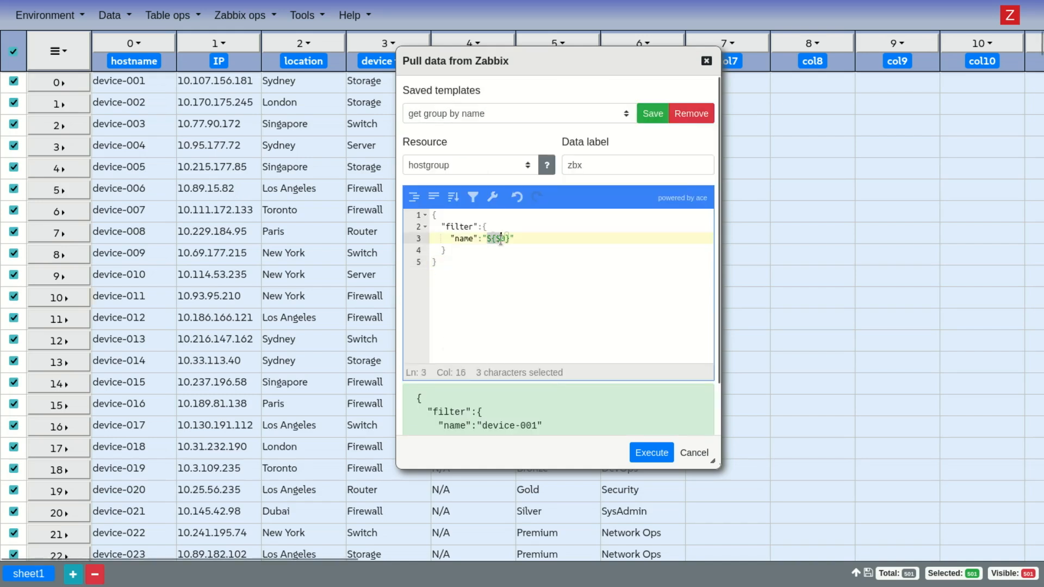
scroll(514, 410, down, 2)
drag(416, 343, 426, 401)
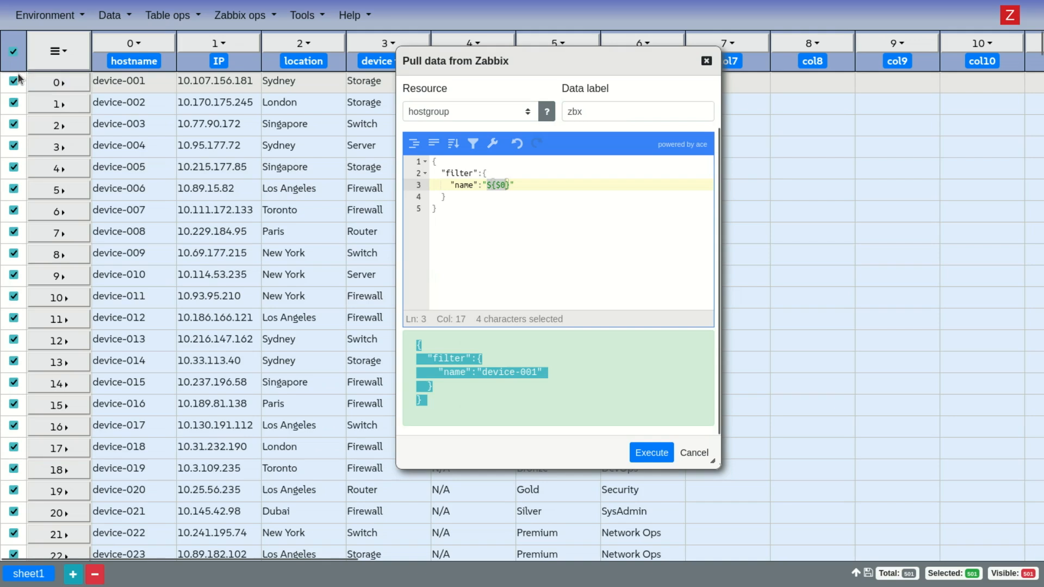
drag(483, 372, 538, 372)
click(521, 237)
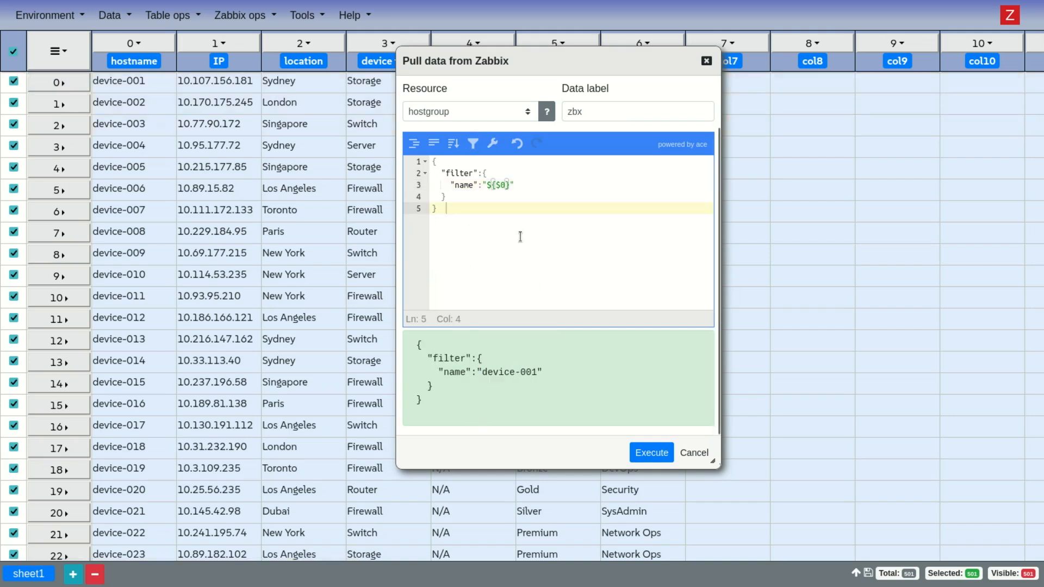
Set the name filter to ${_location} and execute the hostgroup pull for the selected rows.
drag(499, 185, 505, 184)
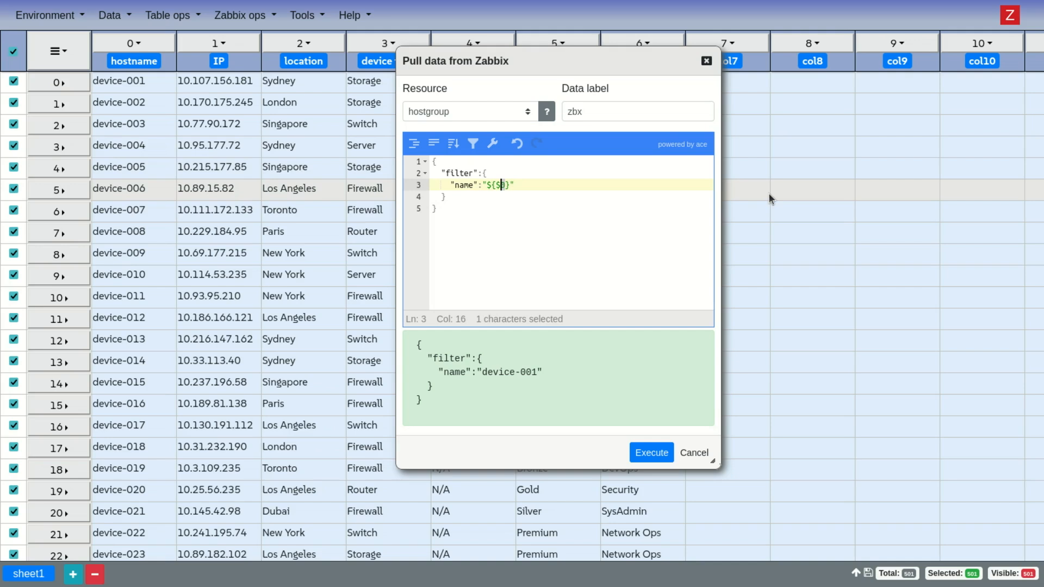
key(BackSpace)
key(BackSpace)
text(_)
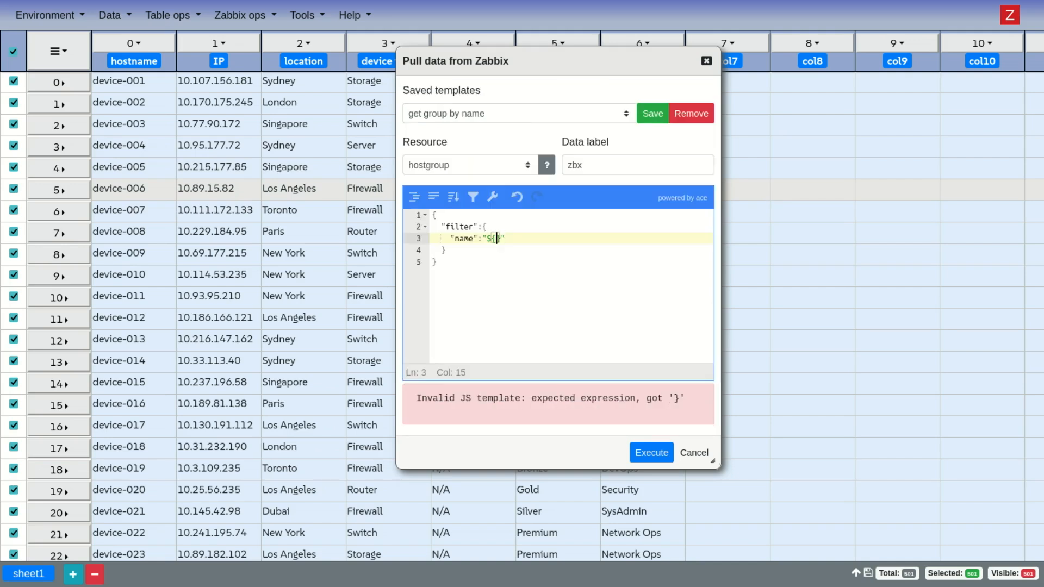
text(location)
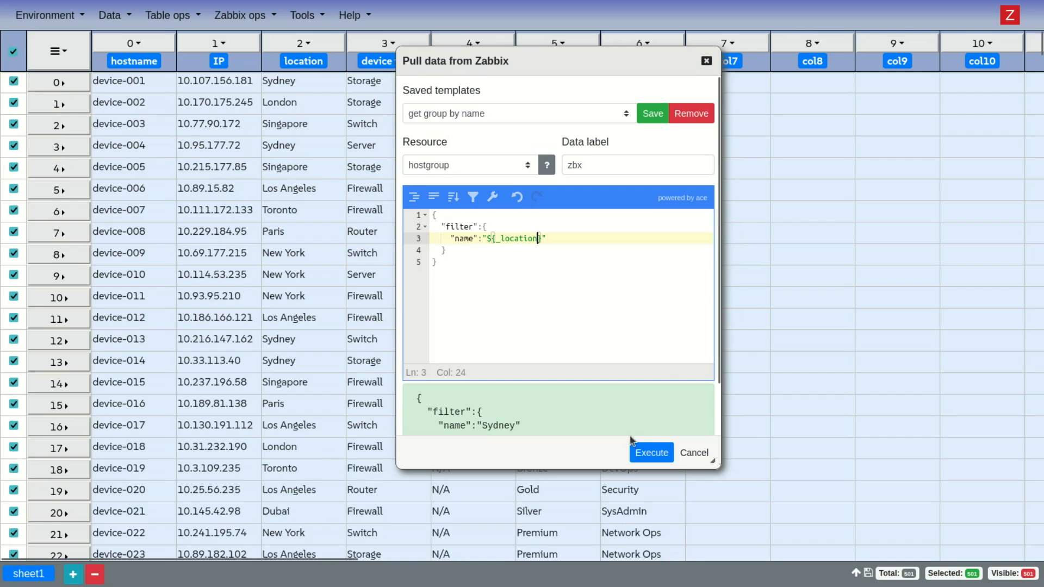
click(647, 461)
Open the row info of row 0 and find the data section holding the pulled values.
drag(611, 63, 268, 110)
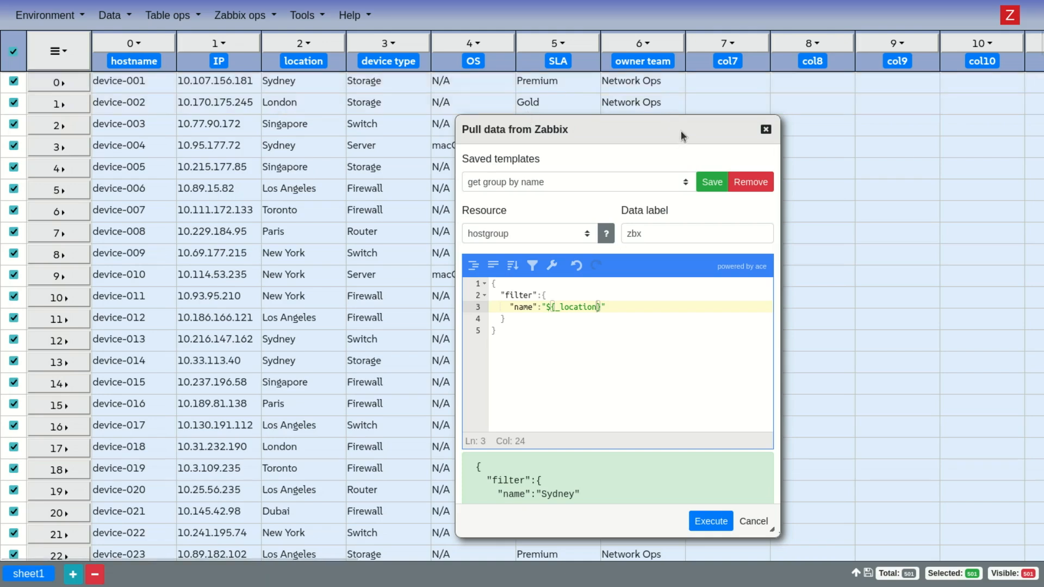
click(64, 86)
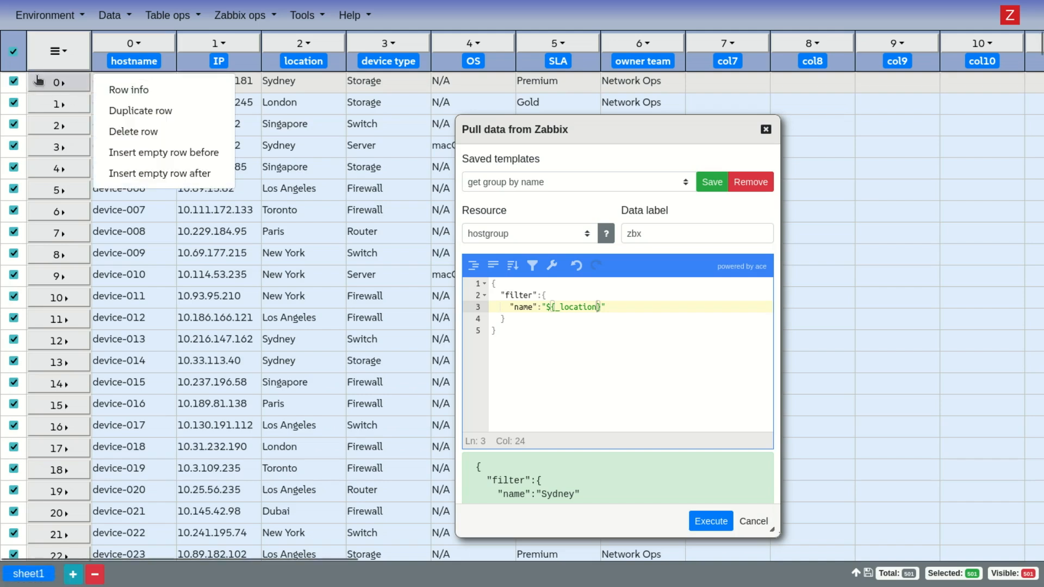
click(140, 96)
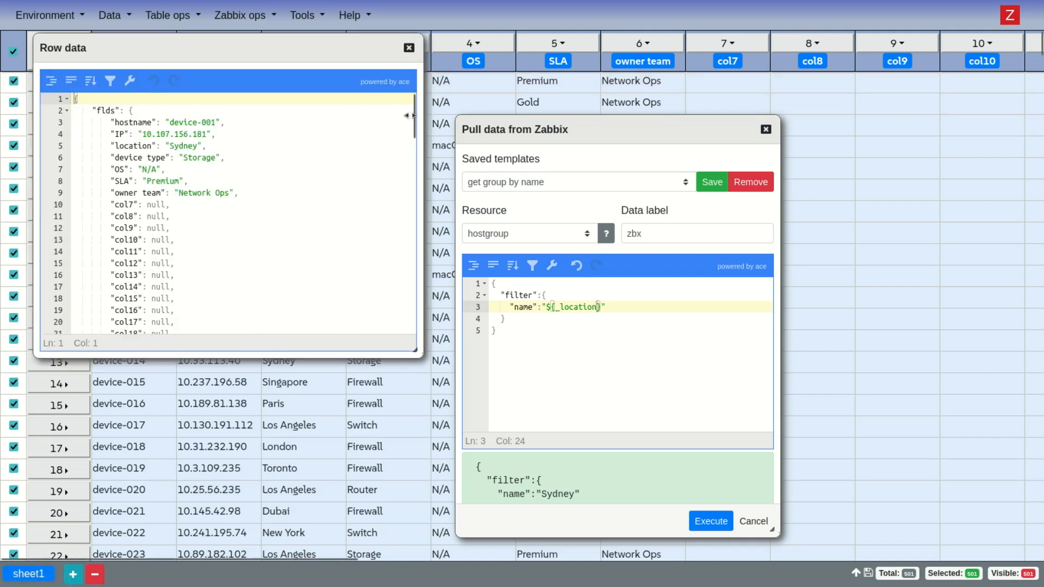
scroll(249, 205, down, 8)
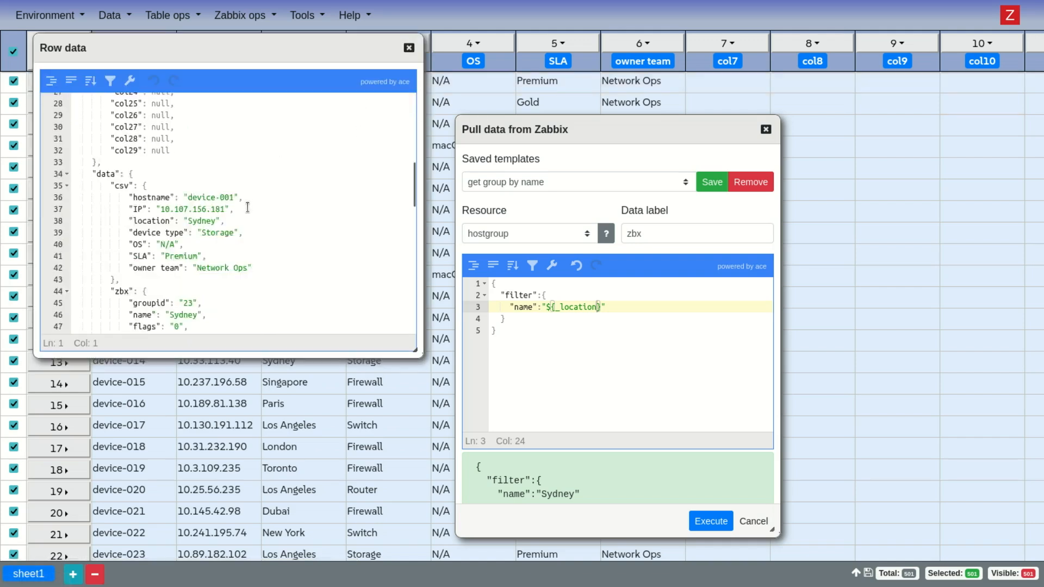
scroll(247, 207, up, 2)
scroll(247, 207, down, 2)
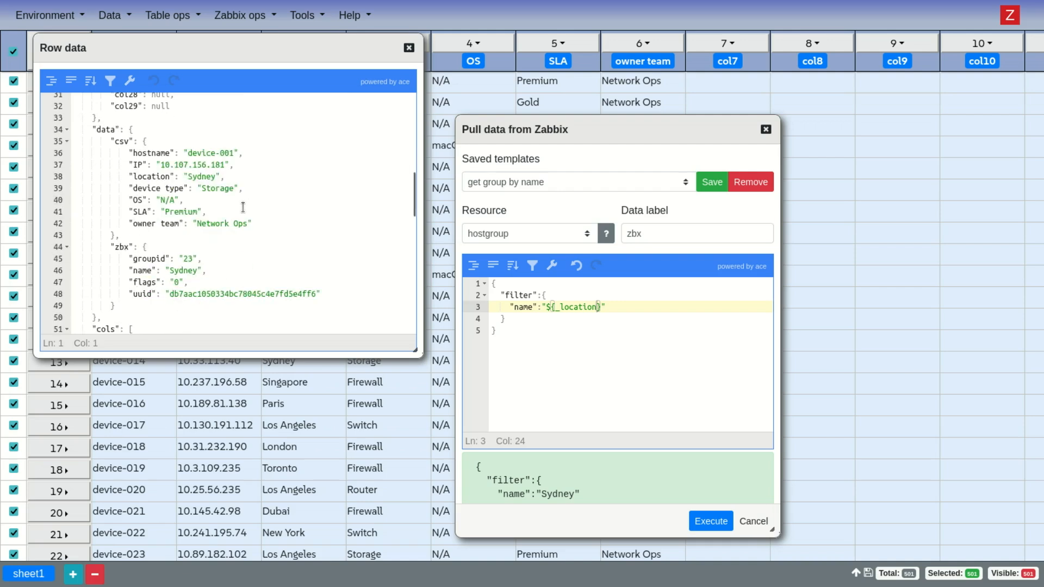
Compare the zbx block with the request's data label, examine its groupid field, and close the row data.
drag(101, 248, 183, 294)
double_click(124, 243)
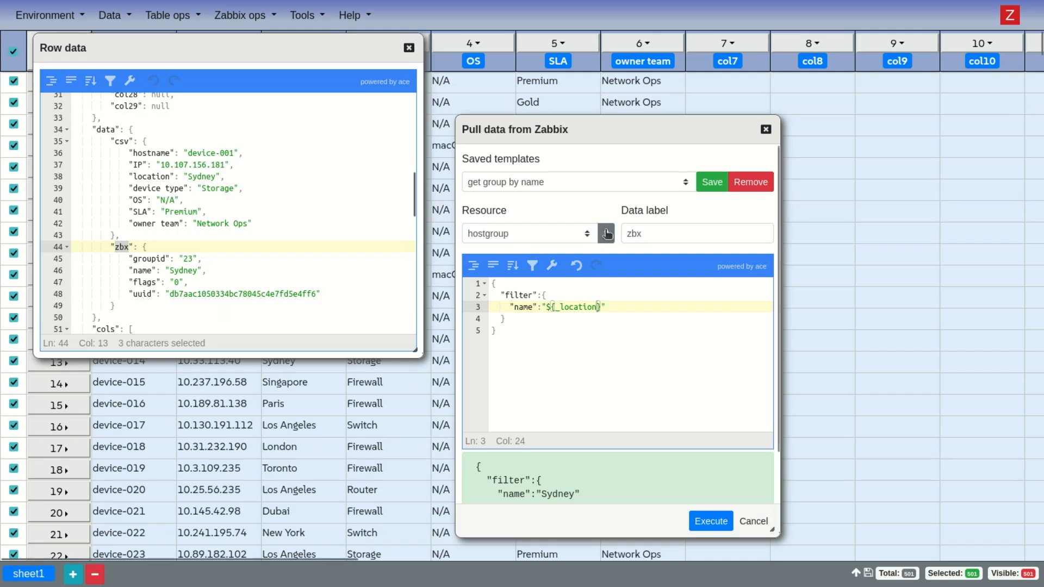
double_click(655, 232)
double_click(124, 246)
drag(132, 258, 184, 259)
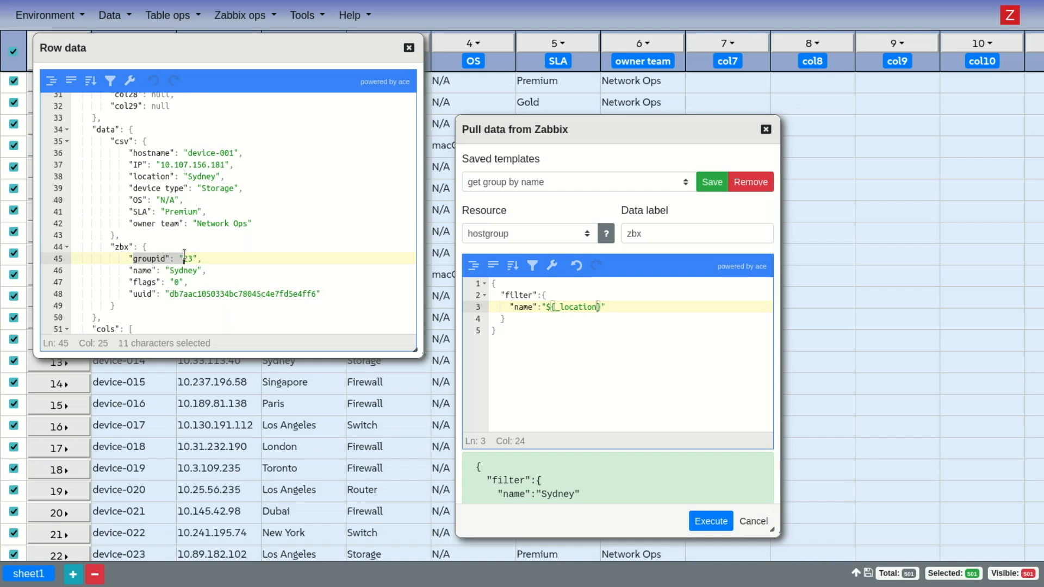
click(409, 49)
Open the column transform for column 7 and close the Zabbix pull dialog.
drag(588, 119, 249, 122)
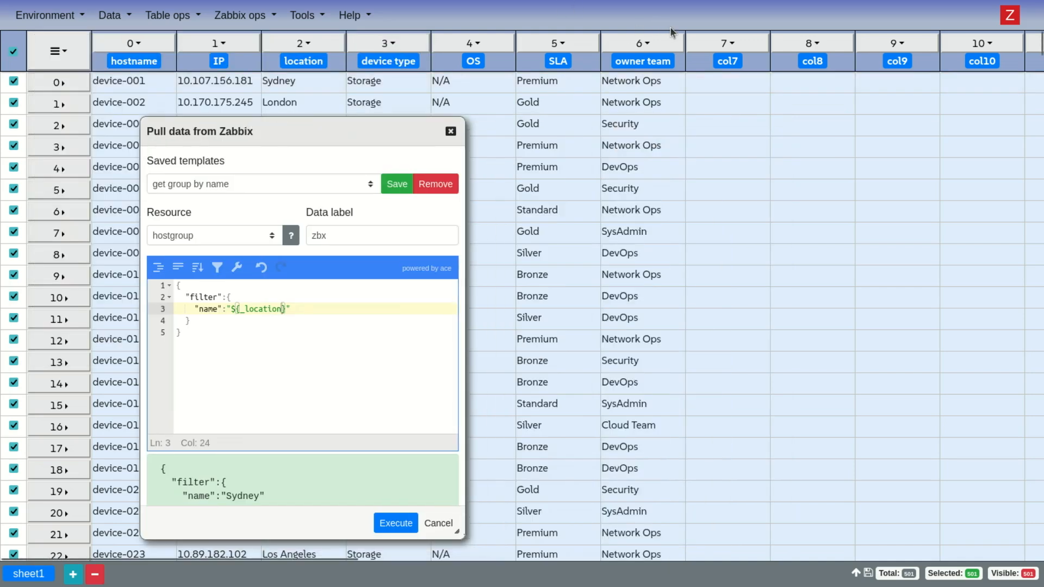
click(728, 43)
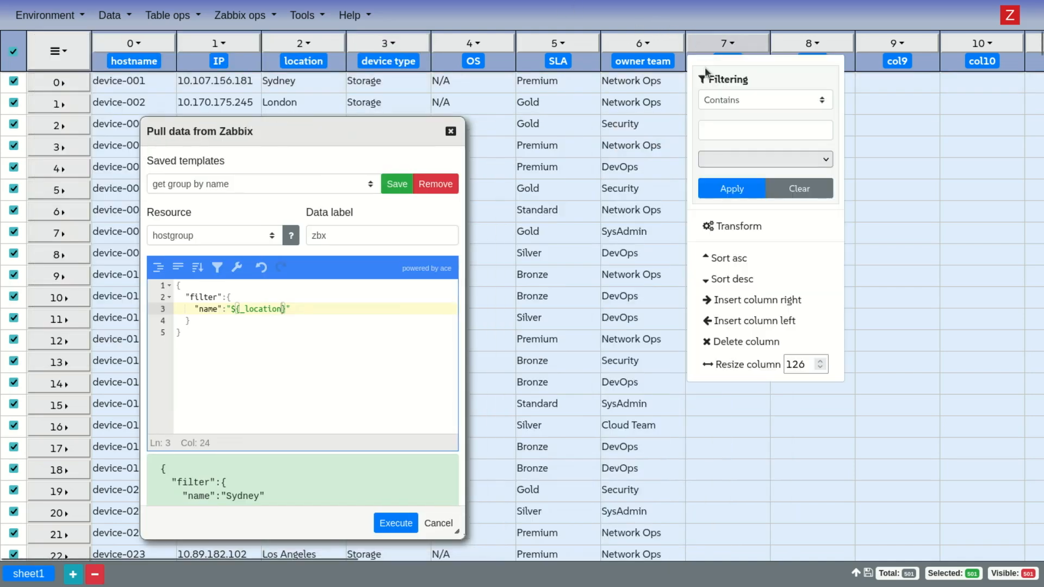
click(776, 234)
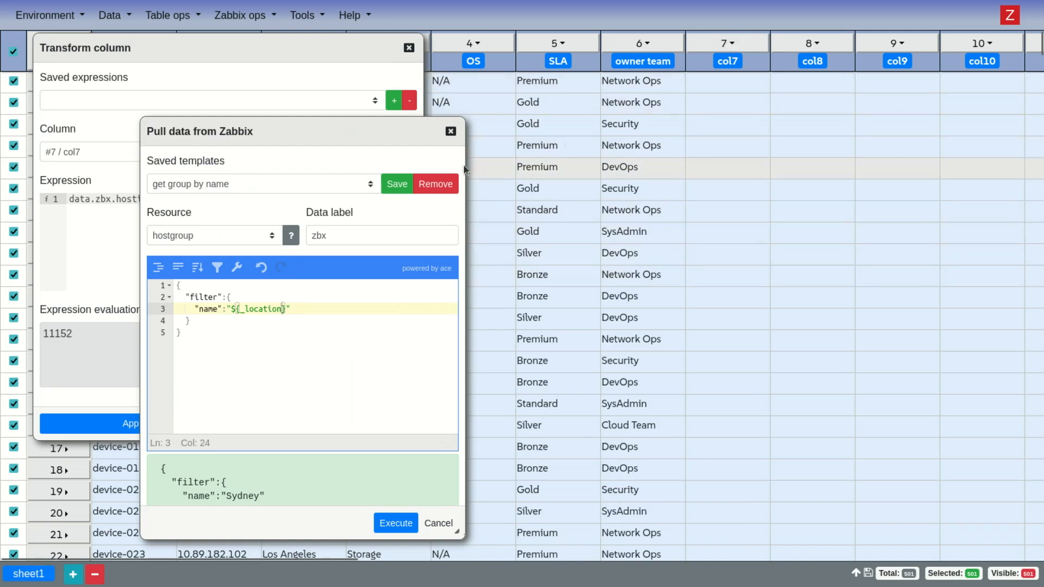
drag(406, 126, 471, 240)
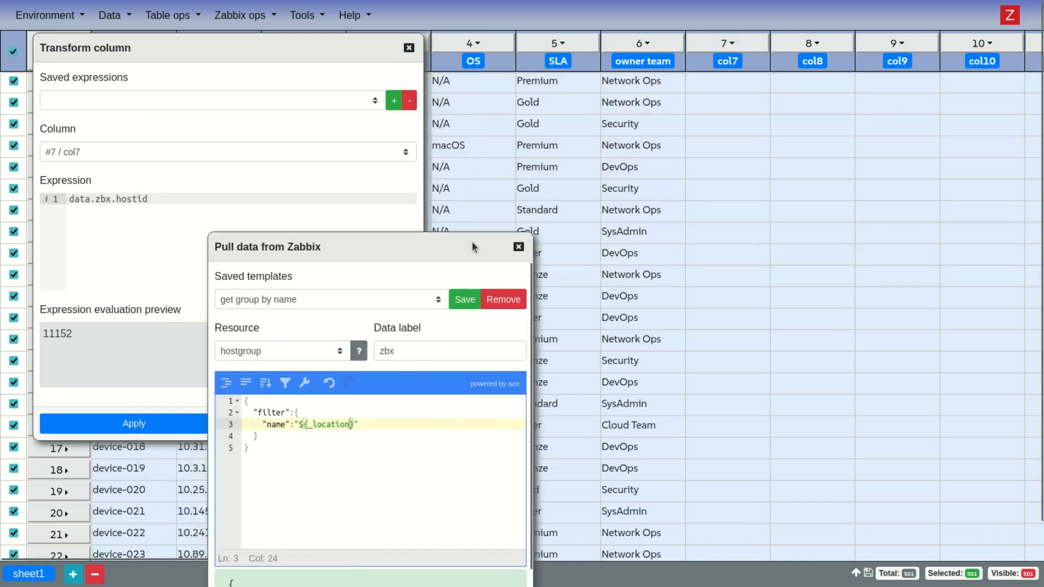
click(518, 247)
drag(235, 50, 346, 83)
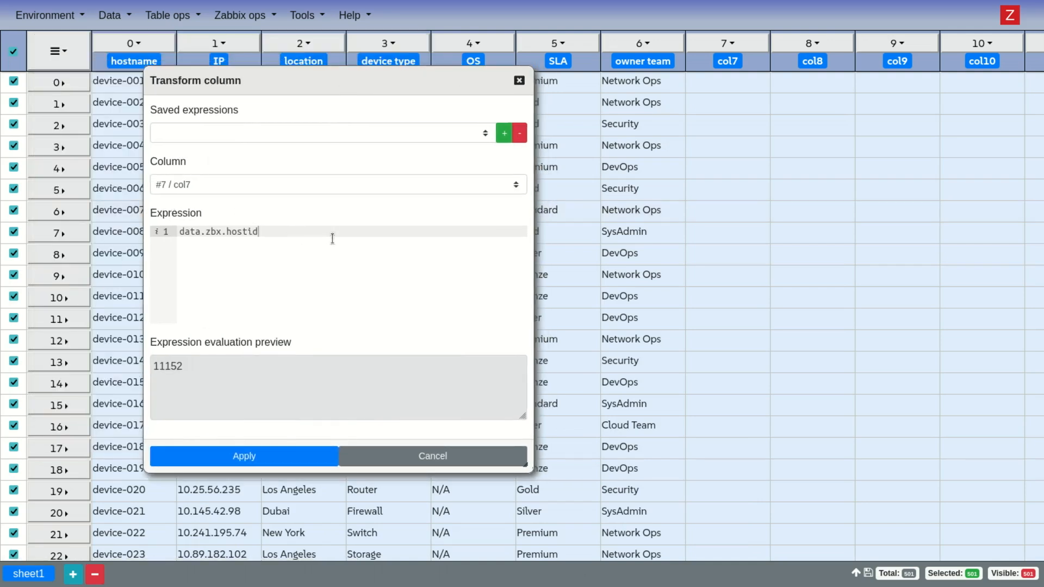
Shorten the transform expression to data.zbx to preview the whole pulled object.
key(shift+Left)
key(shift+Left)
key(shift+Left)
key(shift+Left)
key(shift+Left)
key(shift+Left)
key(shift+Left)
key(BackSpace)
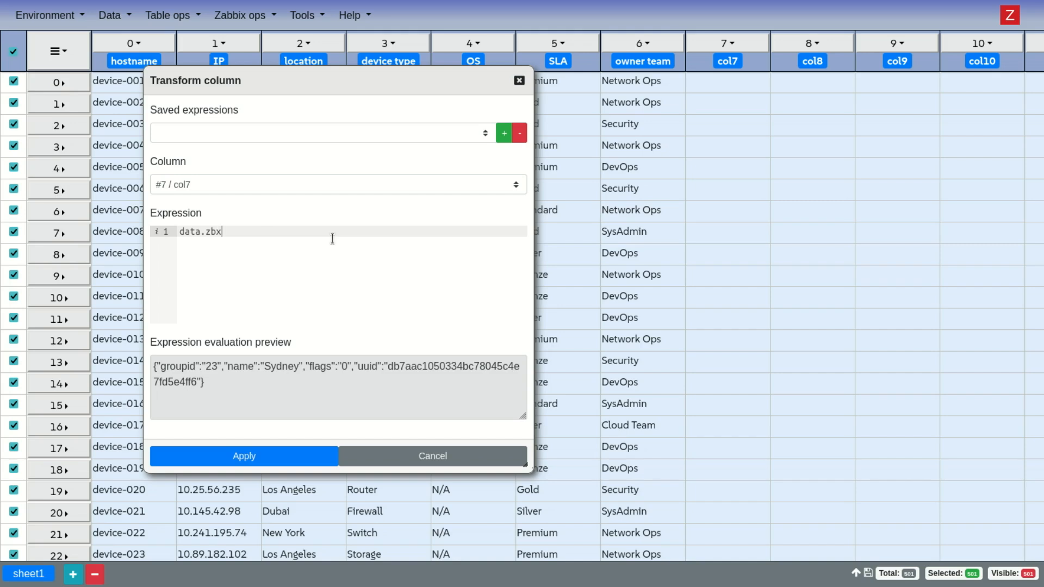
Set the transform expression to data.zbx.groupid, apply it to col7, and close the dialog.
key(ctrl+a)
click(269, 231)
key(BackSpace)
key(BackSpace)
key(BackSpace)
key(BackSpace)
text(.)
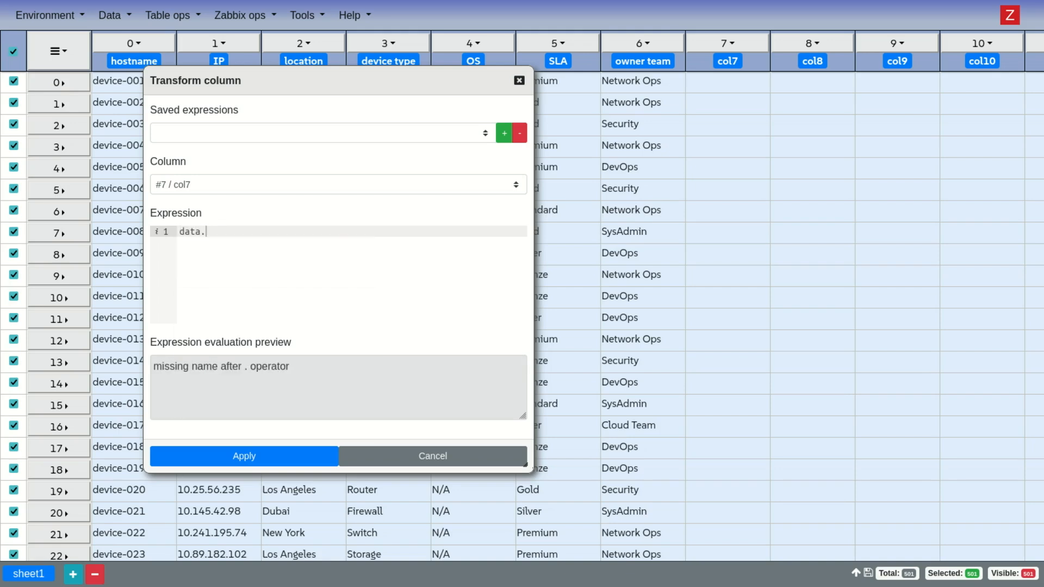
text(zbx.groupid)
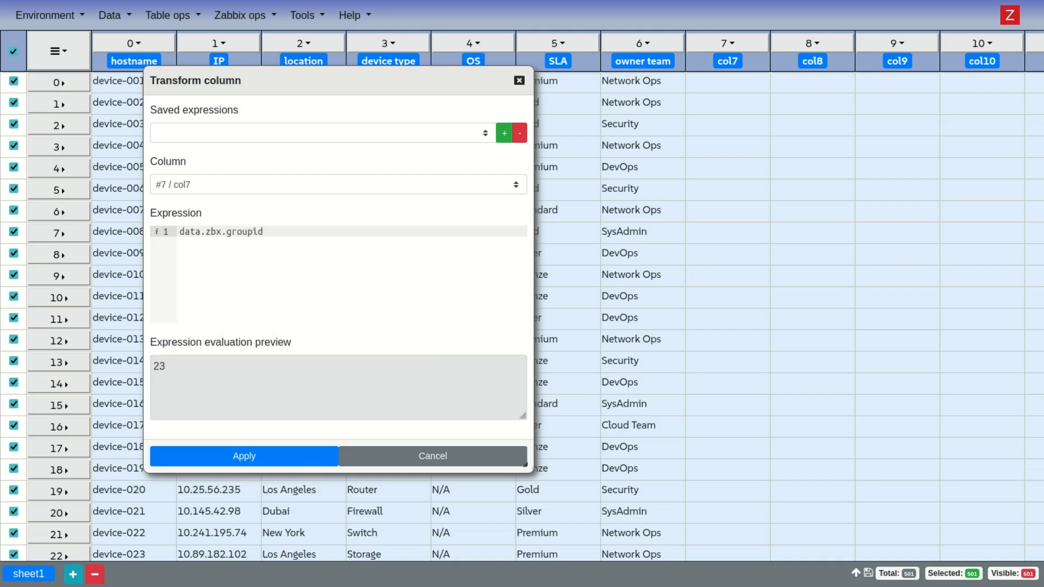
click(277, 460)
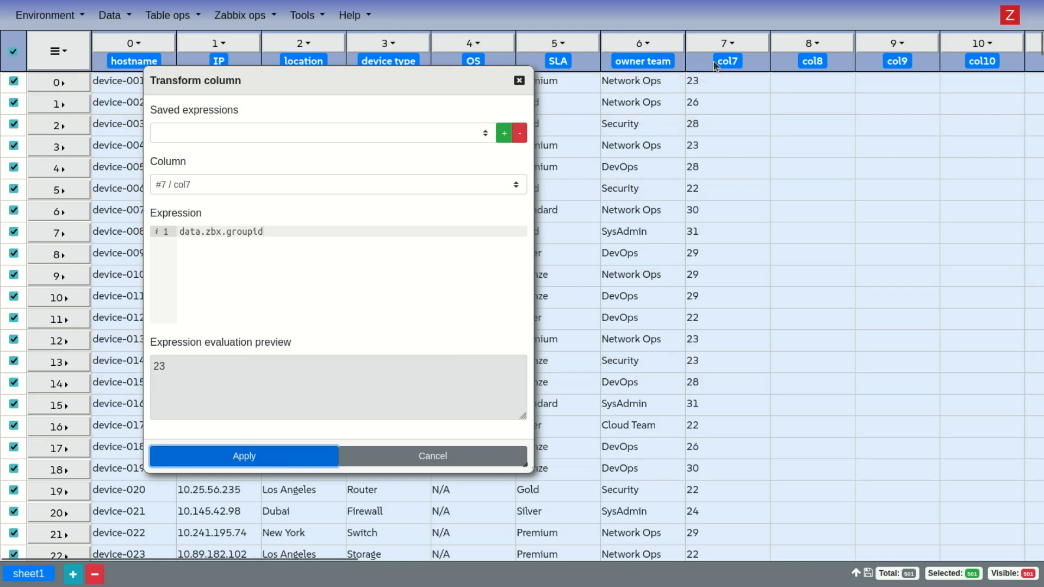
click(521, 81)
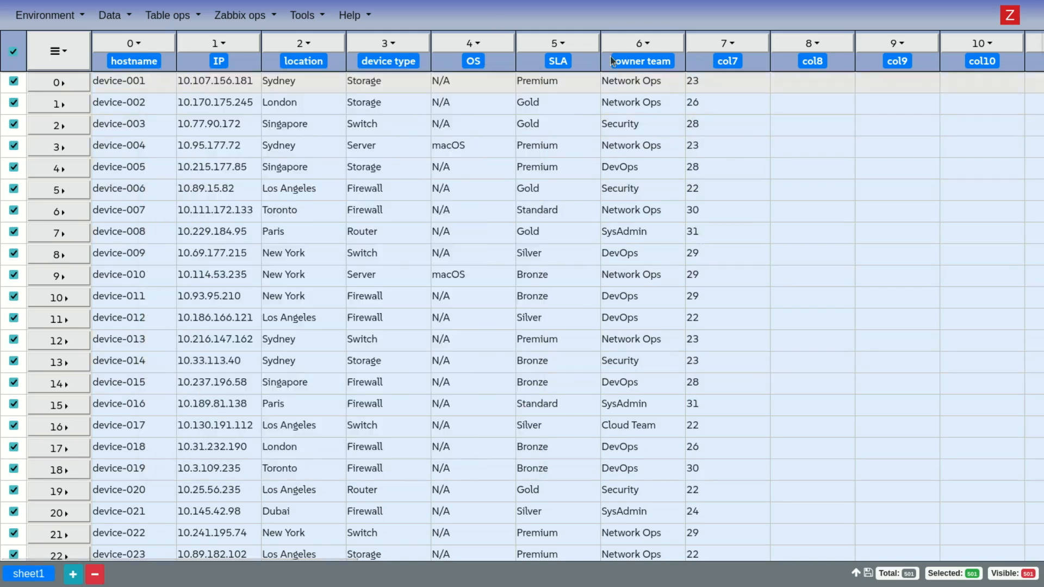
Rename column 7 to locGroupId.
double_click(734, 63)
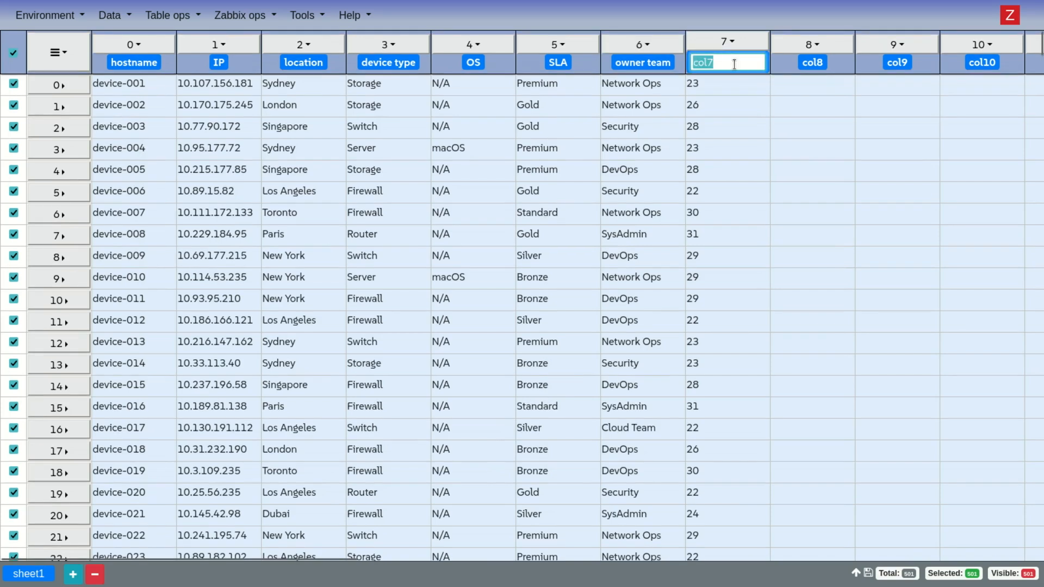
text(locGroupId)
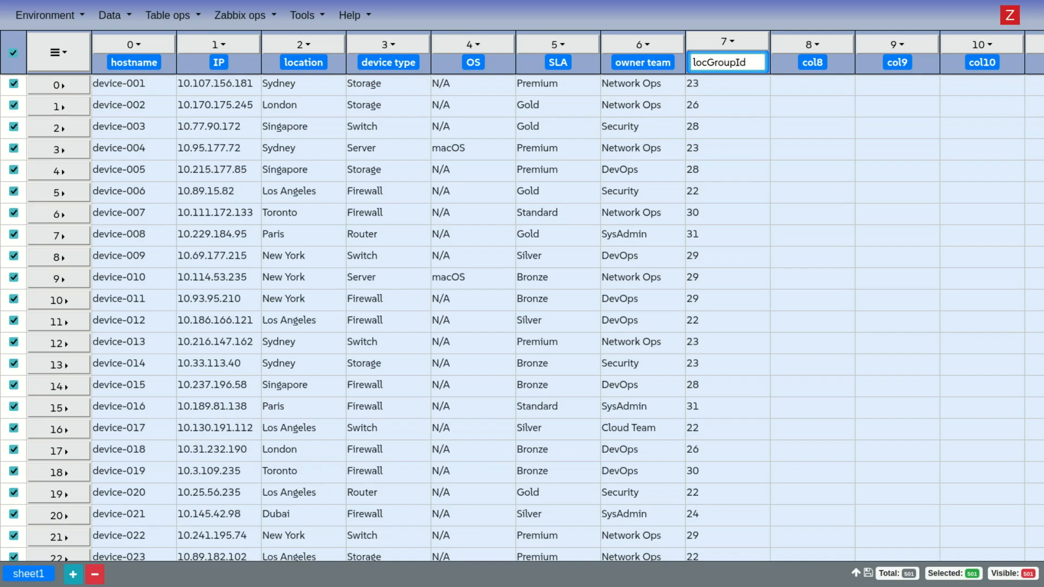
key(Return)
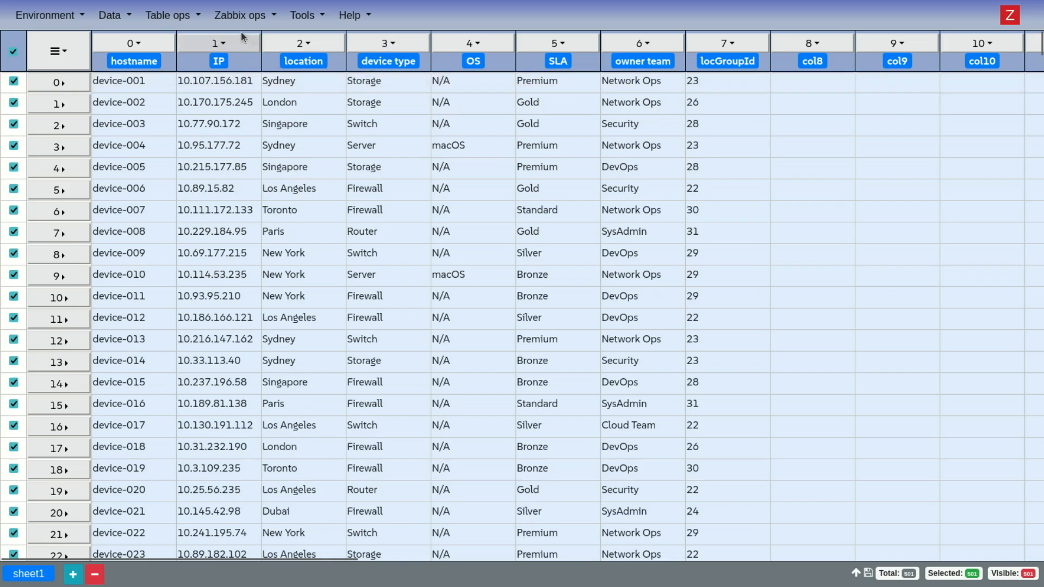
Open the Zabbix data pull and set the connection's API query mode to parallel (fast, but could cause problems).
click(242, 16)
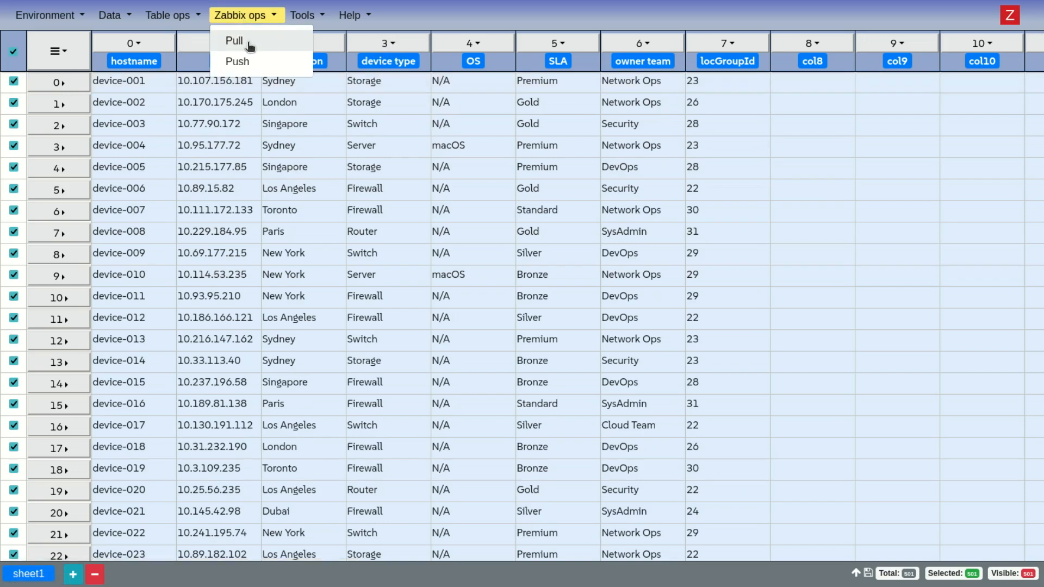
click(247, 42)
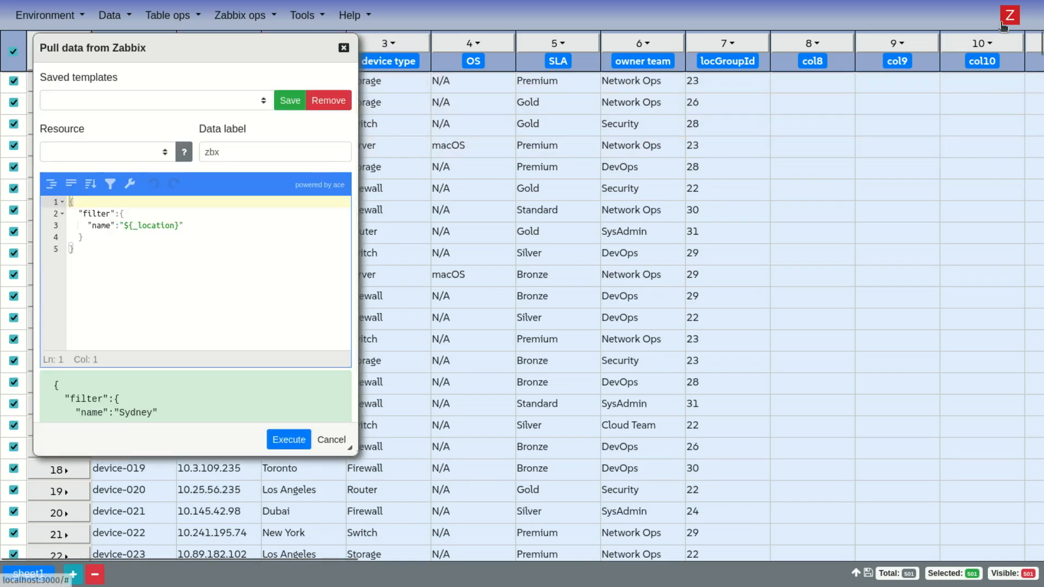
click(1005, 21)
click(508, 214)
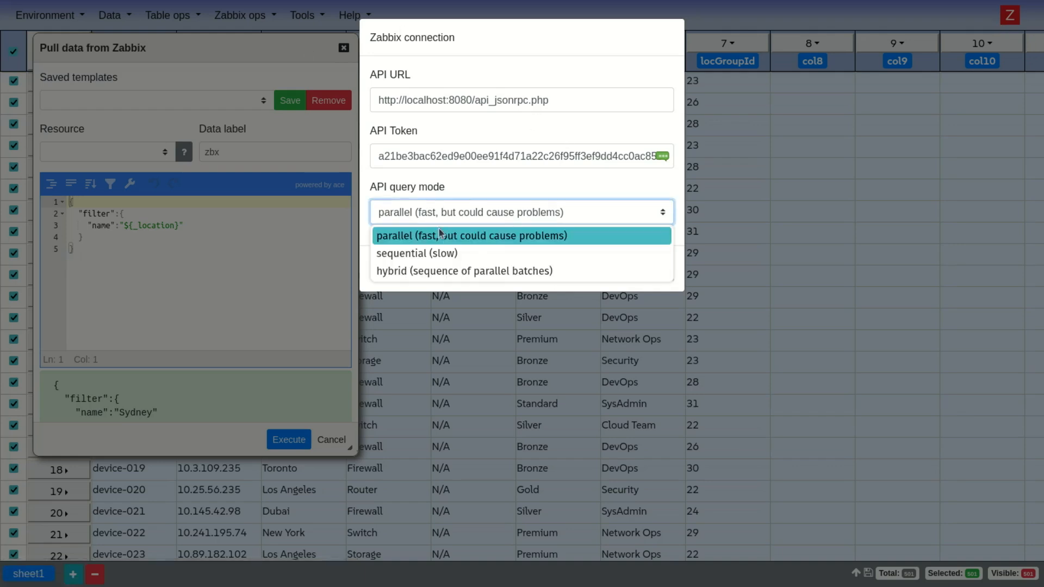
click(451, 238)
click(600, 268)
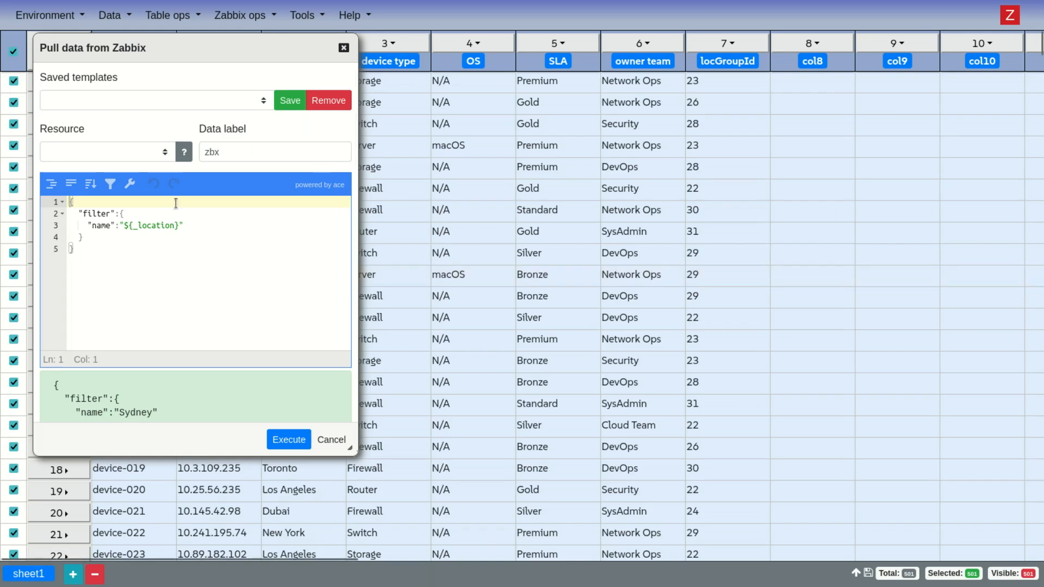
Set the pull resource to hostgroup and move the pull dialog off the device type column.
drag(75, 224, 78, 223)
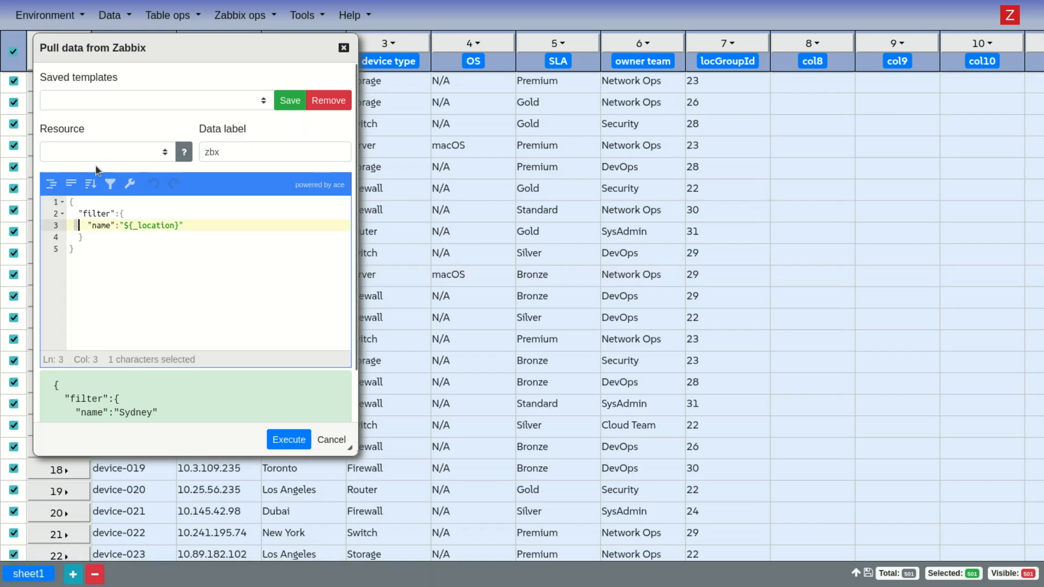
click(104, 151)
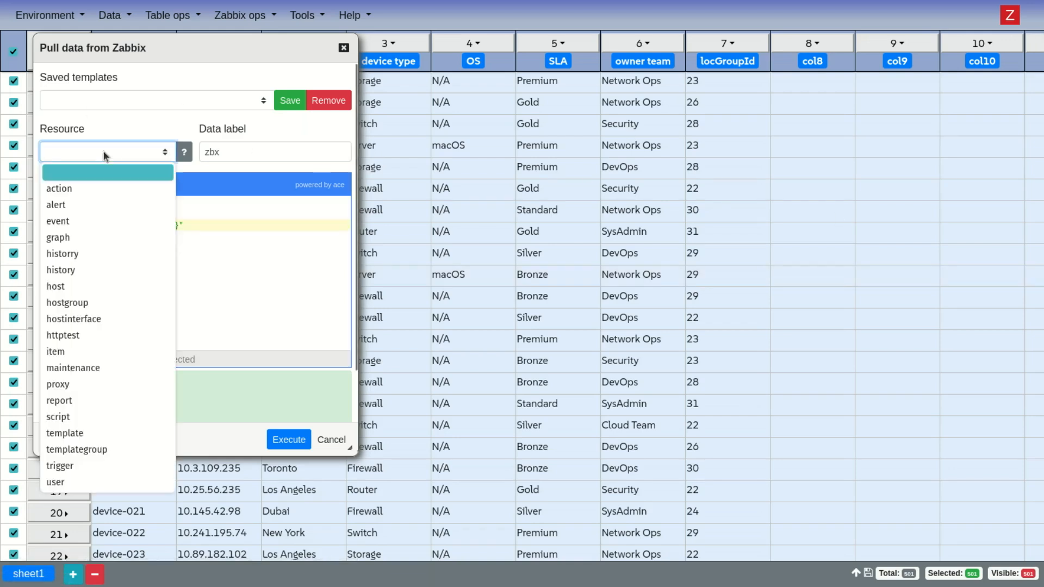
click(102, 303)
drag(243, 49, 872, 125)
Try to use _device type as the filter's name variable, checking the header name of column 3.
double_click(772, 301)
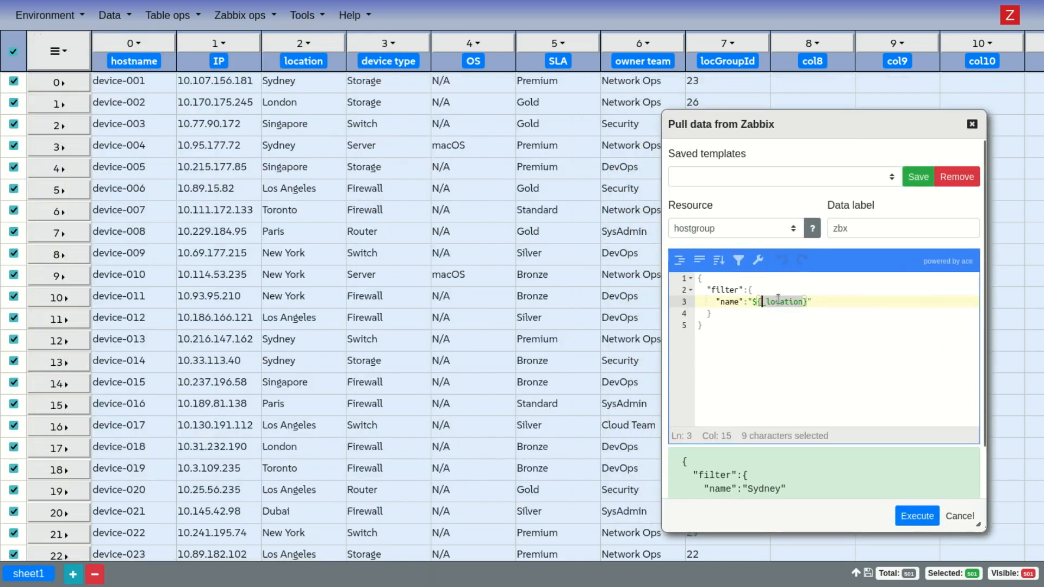
text(_)
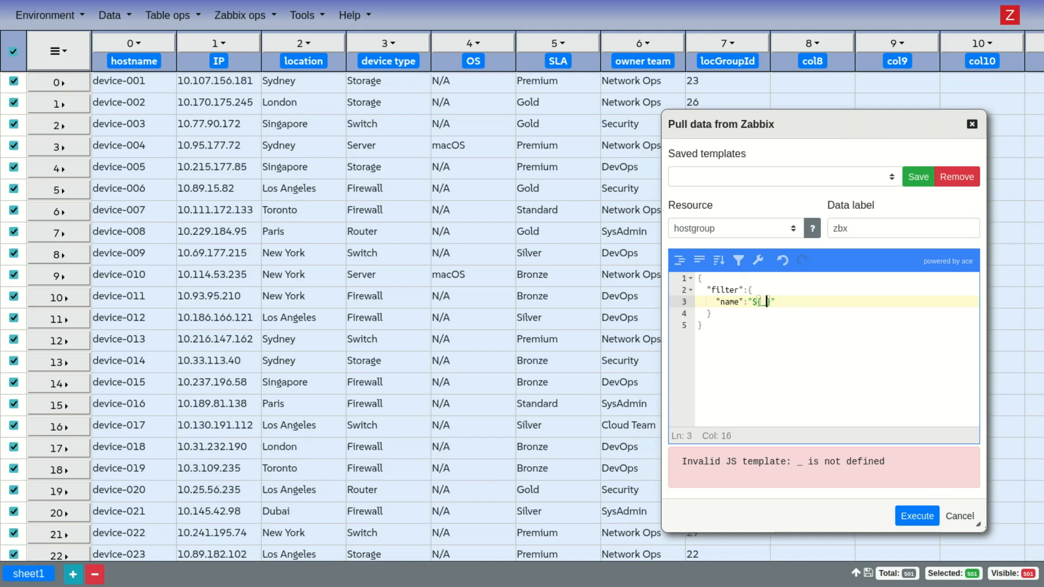
text(device)
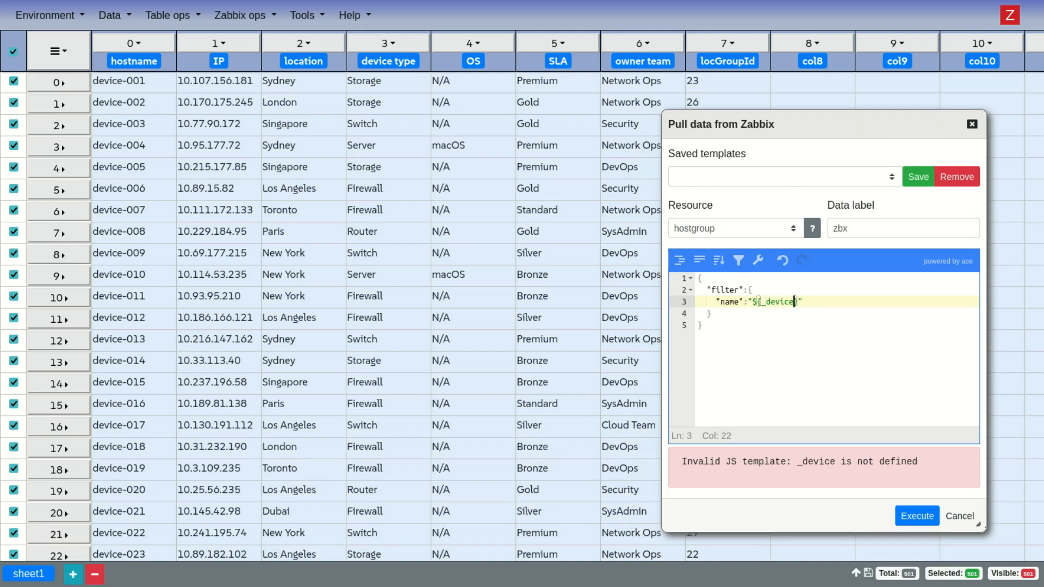
text( t)
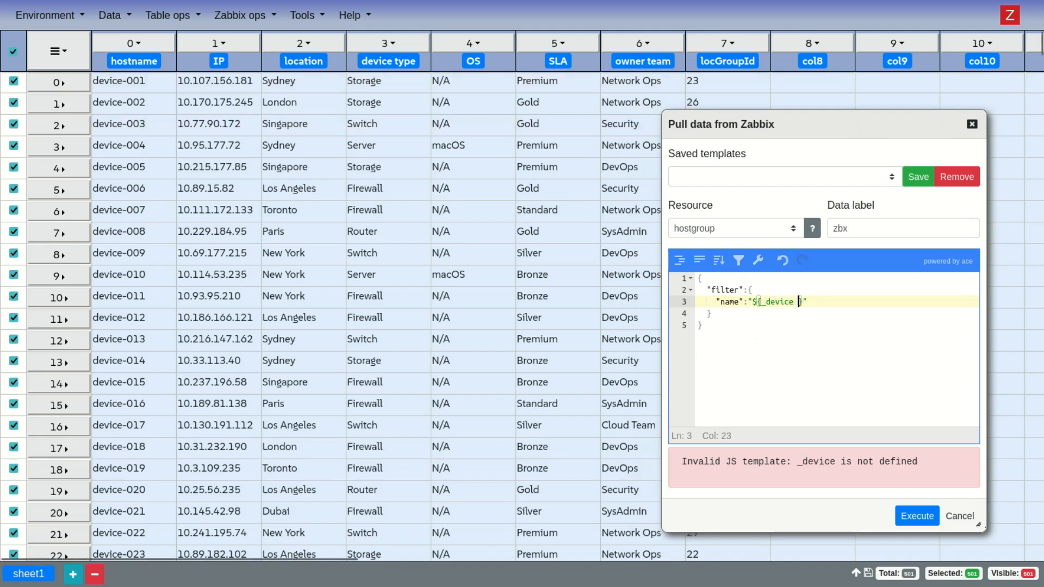
text(ype)
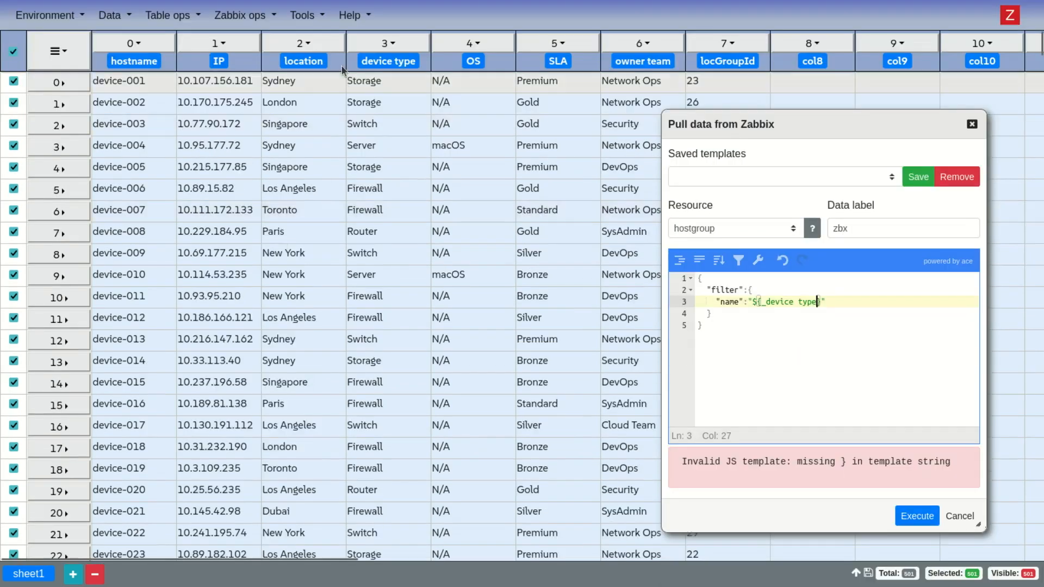
double_click(390, 62)
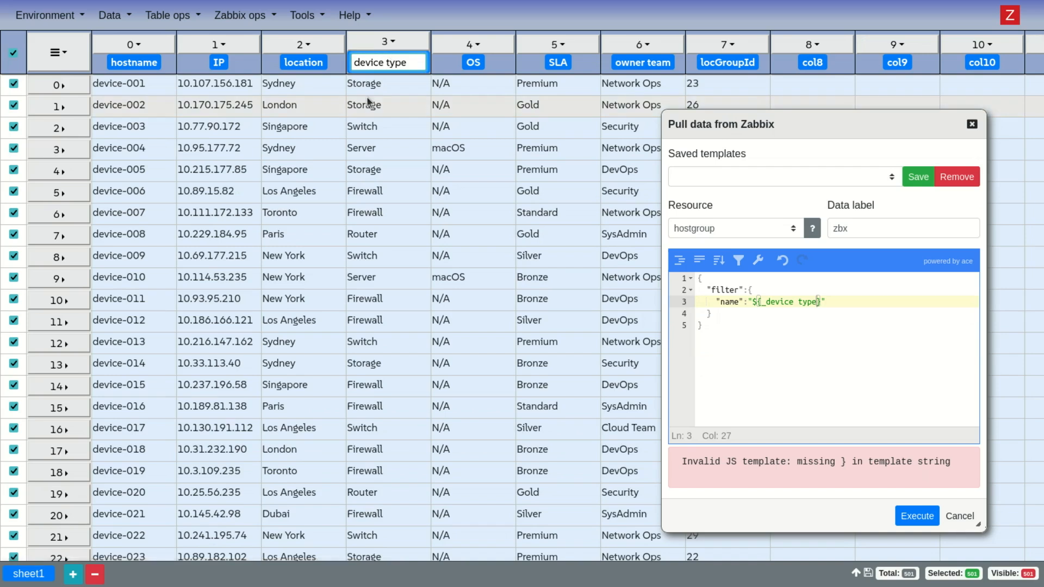
key(Return)
Replace the variable inside the filter's name placeholder with the column reference $3.
double_click(774, 303)
key(Right)
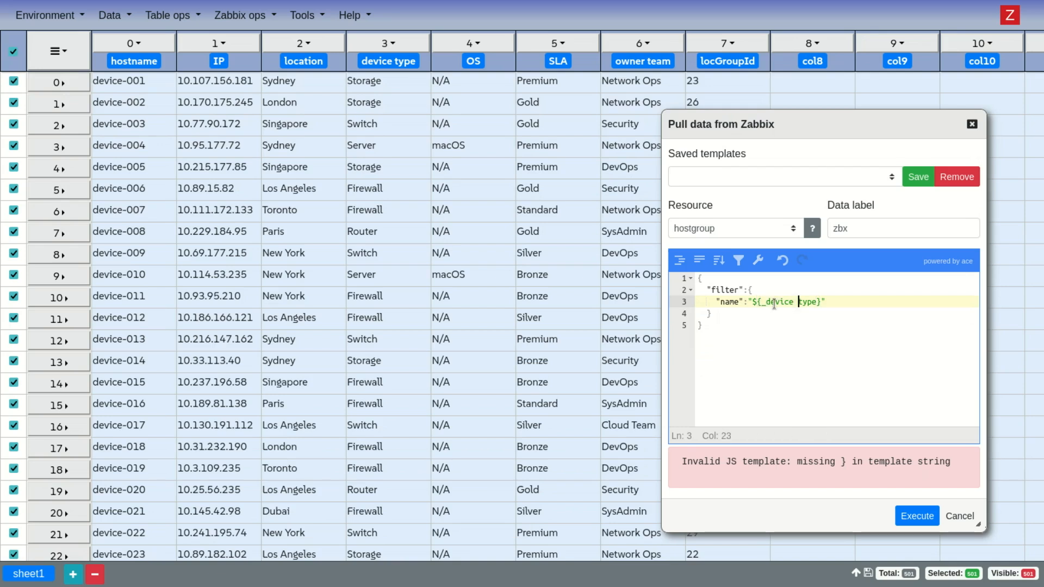
key(ctrl+shift+Left)
key(ctrl+shift+Left)
key(BackSpace)
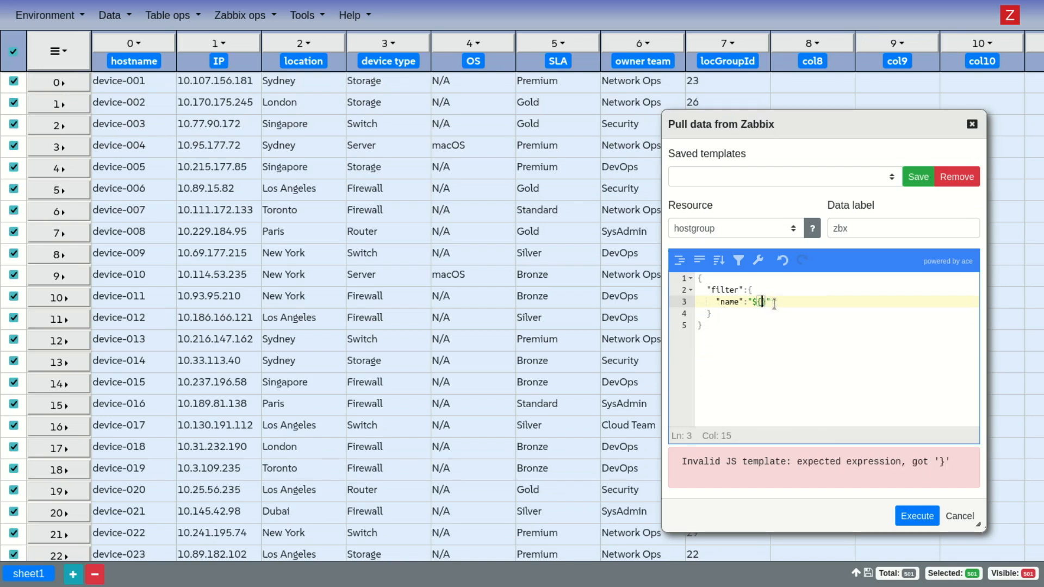
text($3)
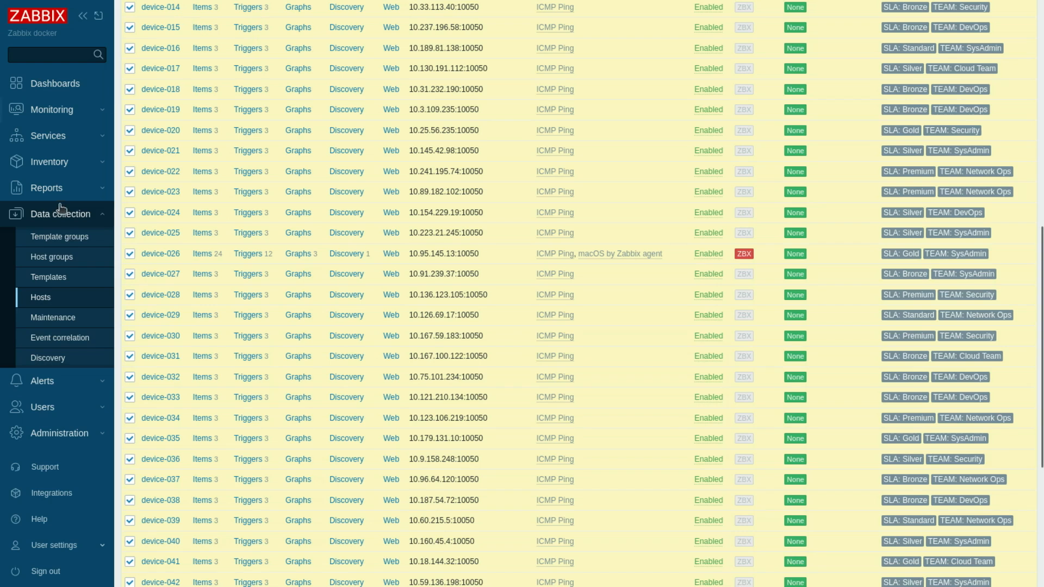
Switch to the Zabbix frontend, check how the device type host groups are named, and return to ZbxWizz.
click(56, 261)
click(57, 260)
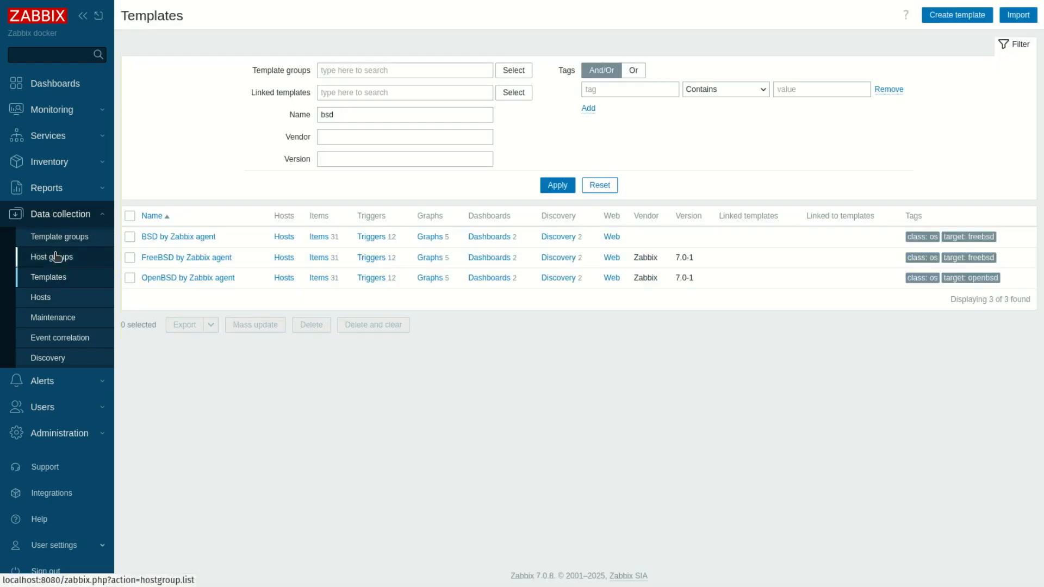
drag(240, 209, 147, 209)
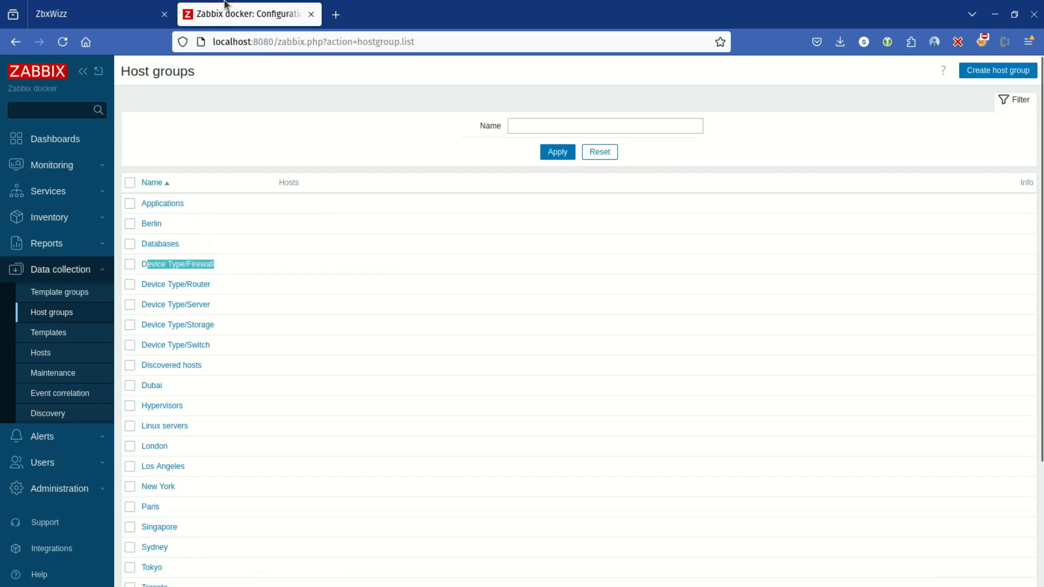
click(92, 10)
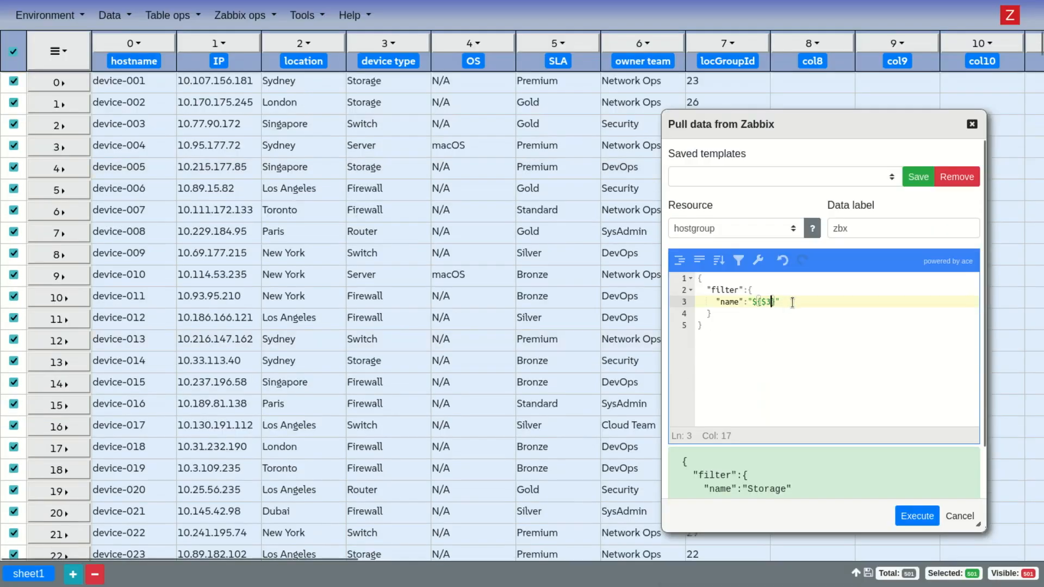
Prefix the filter's name value with "Device Type/" so it reads Device Type/${$3}, and check the resolved preview.
key(Left)
key(Left)
key(Left)
key(Left)
text(Device)
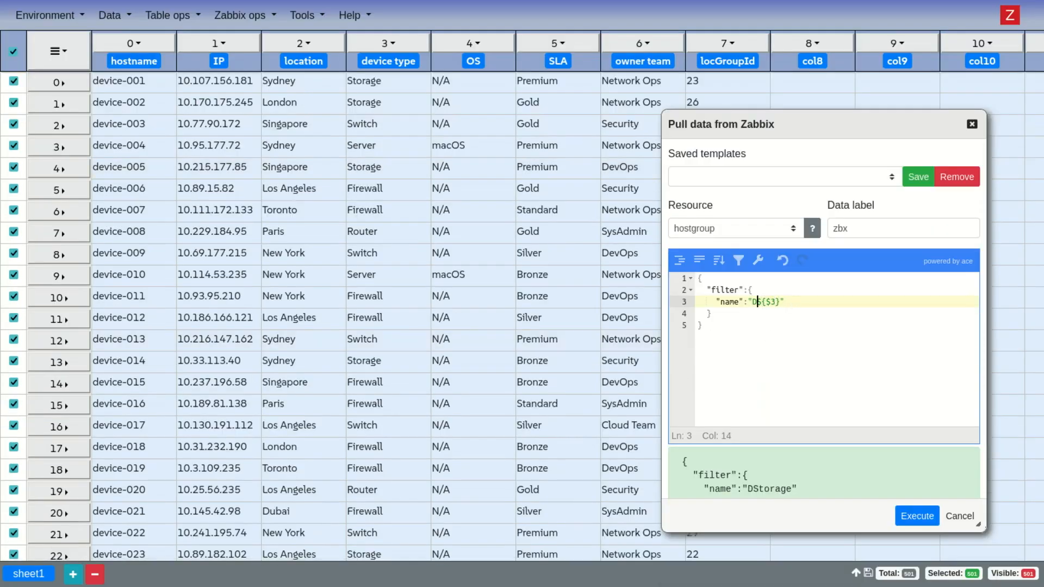
text(Ty)
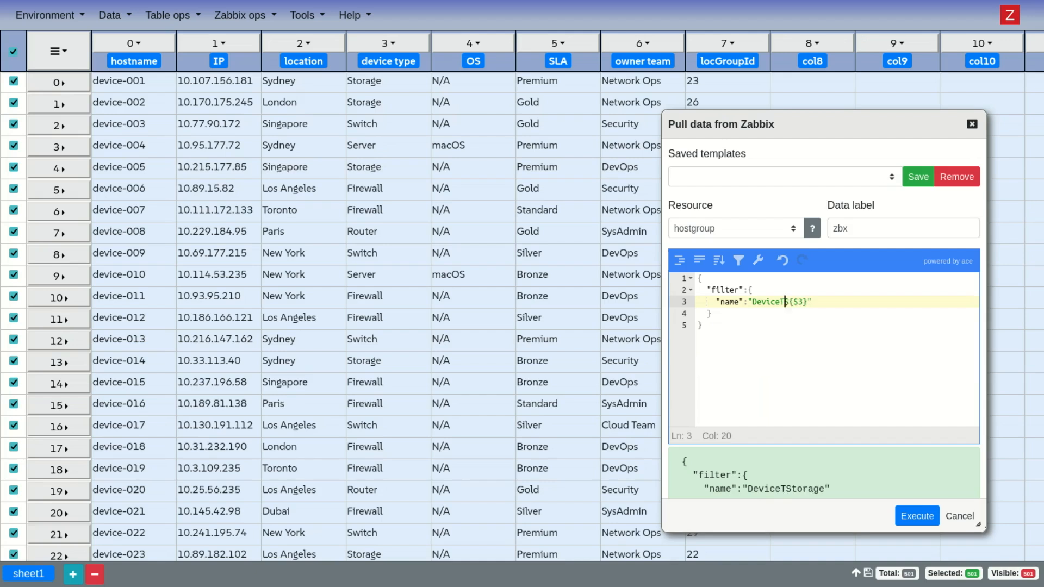
text( pe/)
scroll(834, 450, down, 1)
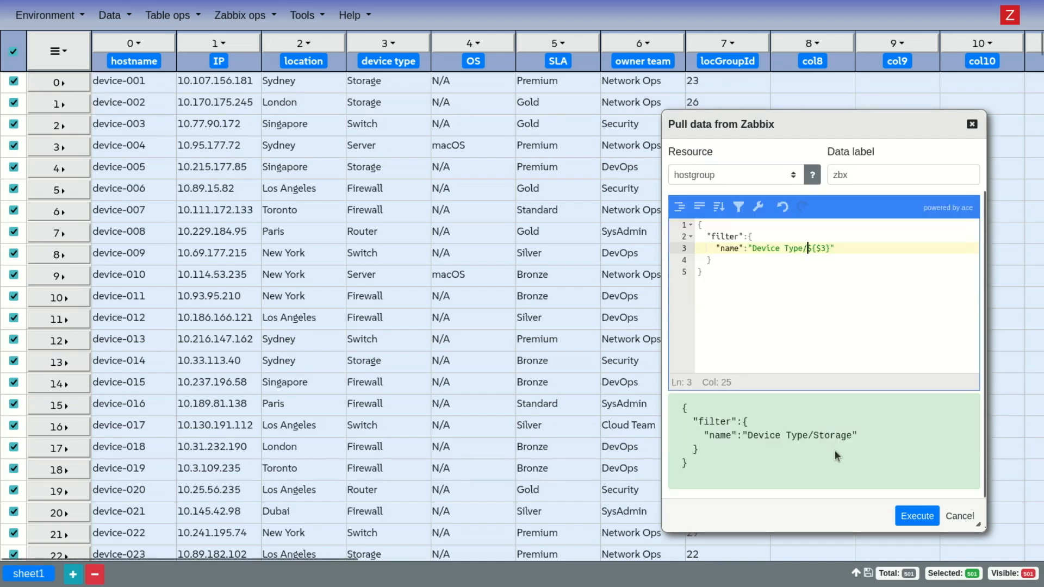
drag(748, 436, 841, 429)
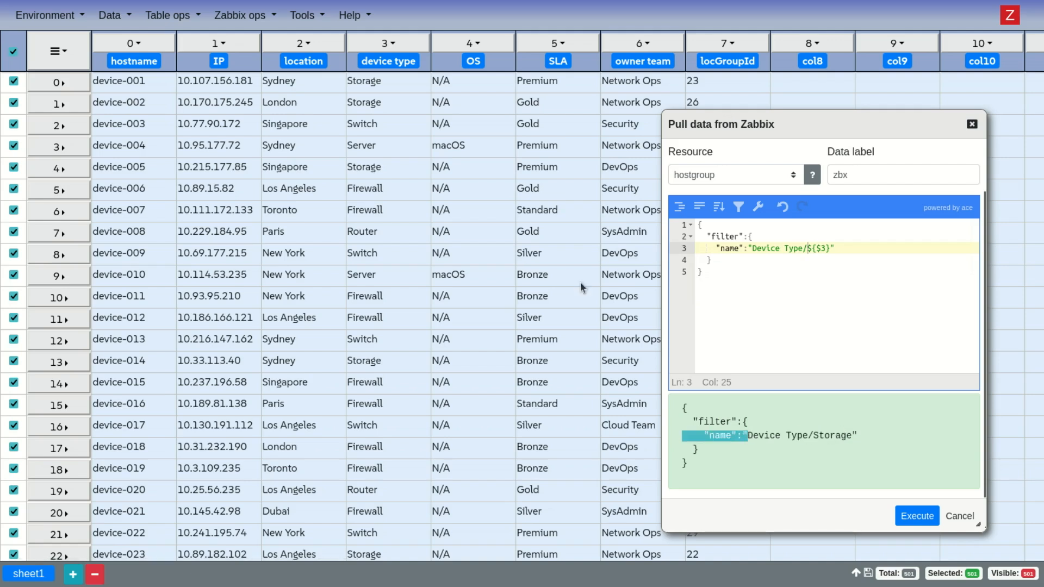
Execute the host group pull with the data label zbx.
double_click(841, 174)
click(857, 173)
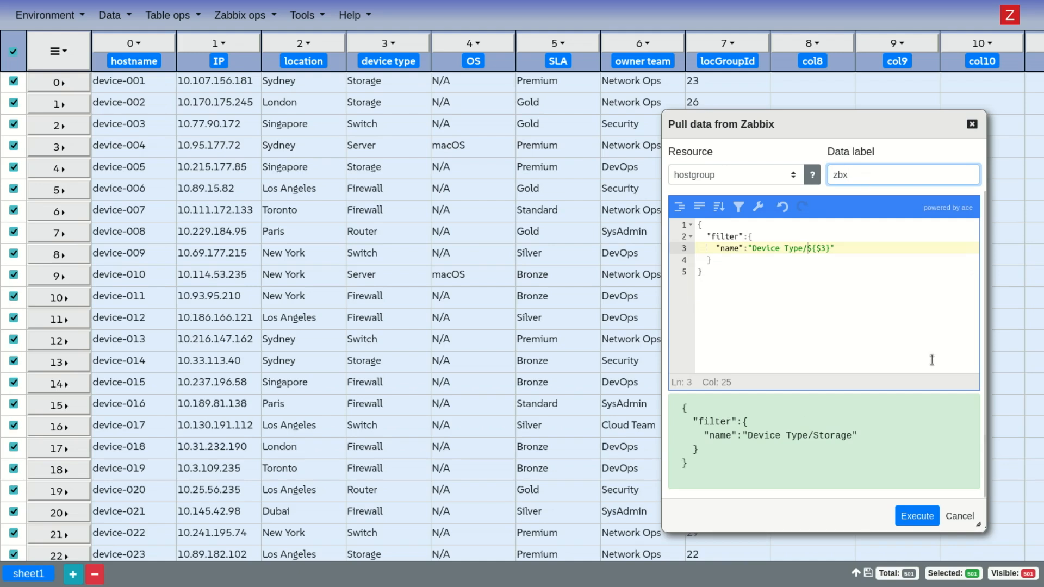
click(919, 515)
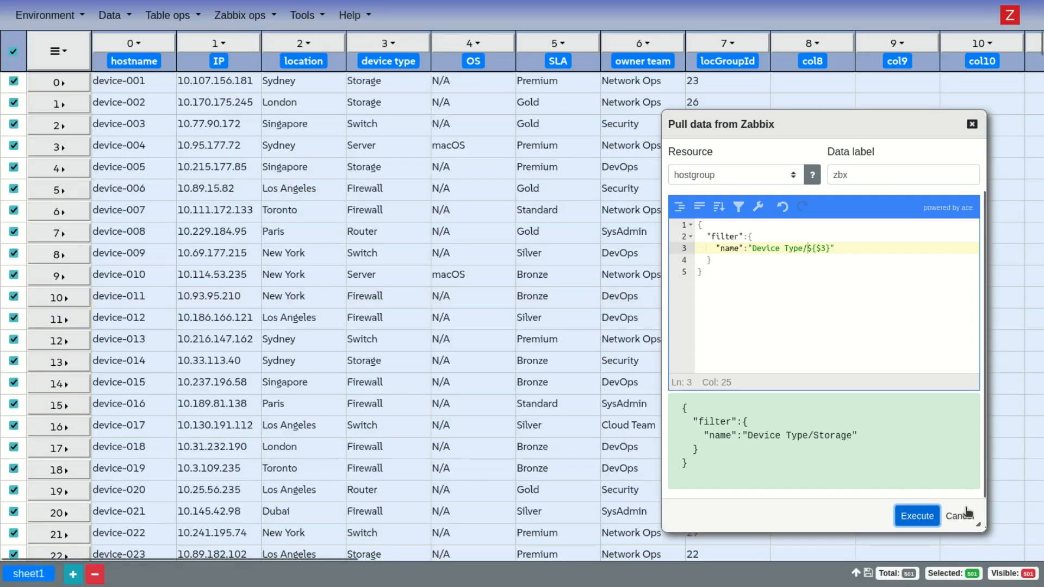
Open the column transform for column 8 and close the Zabbix pull dialog.
drag(714, 129, 205, 90)
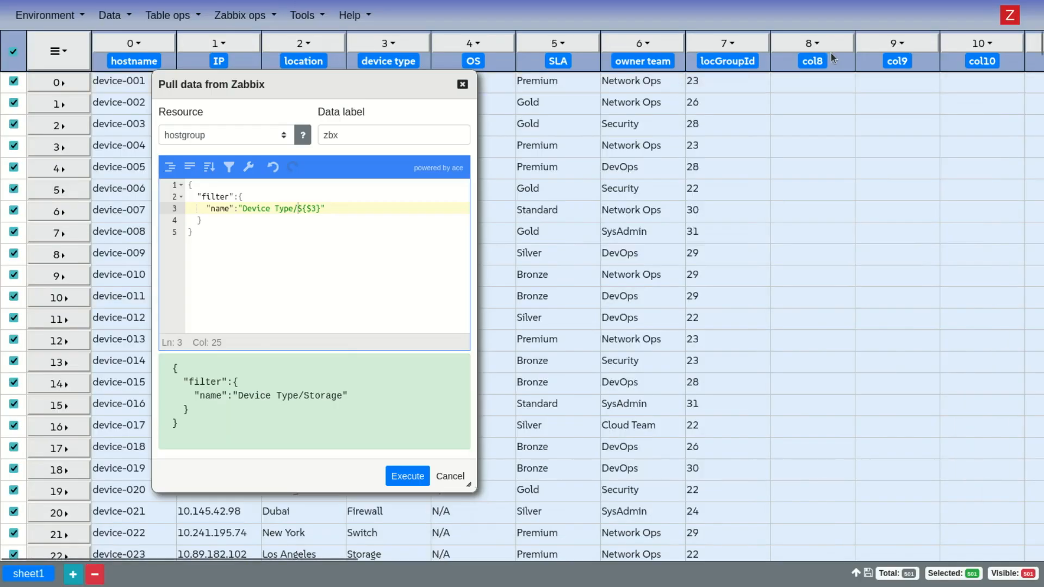
click(814, 43)
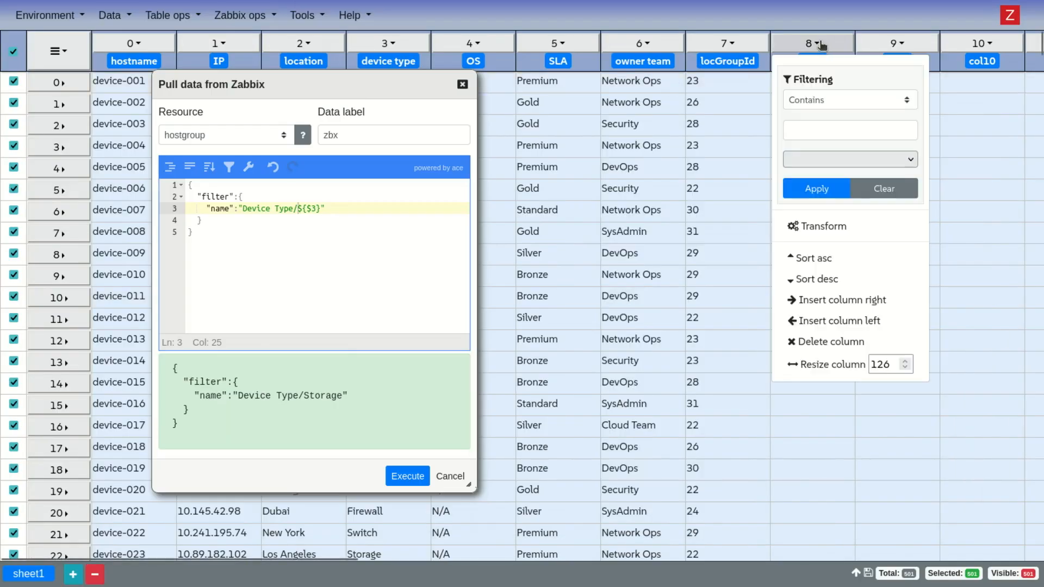
click(860, 228)
drag(335, 83, 203, 346)
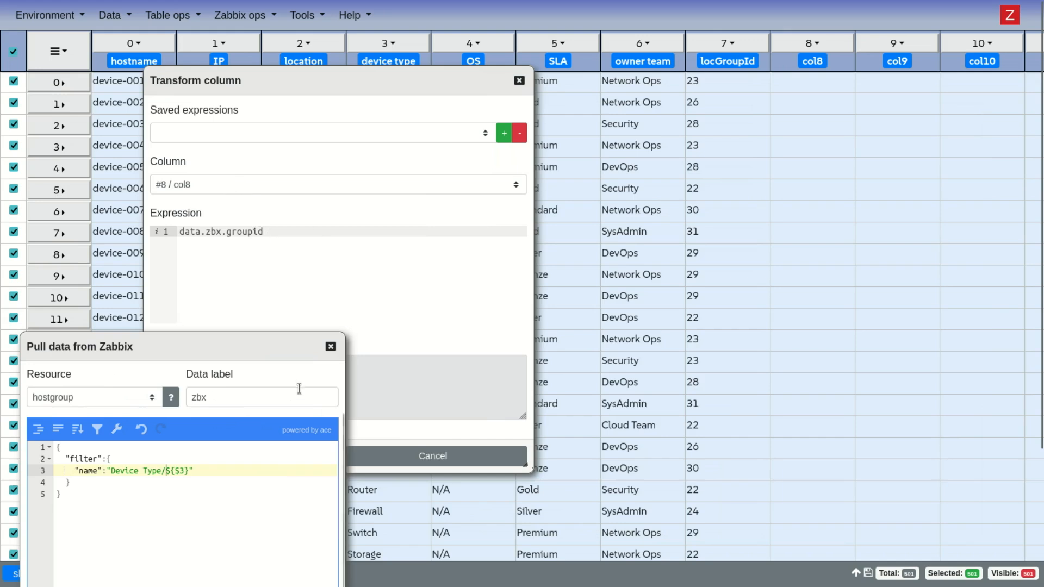
click(330, 347)
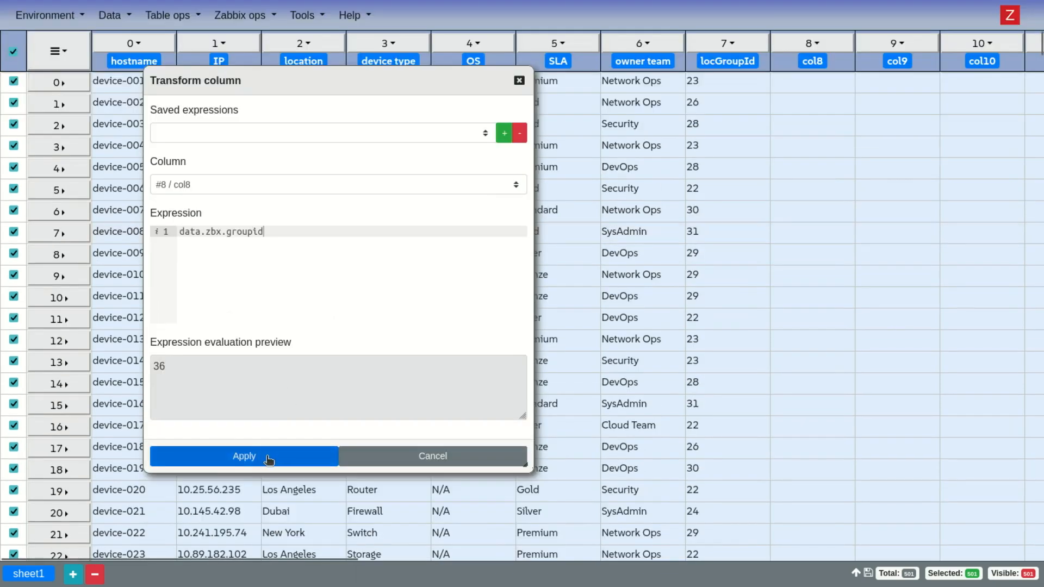
Switch the transform's target column to col9 and back to col8, and move the dialog aside.
click(221, 184)
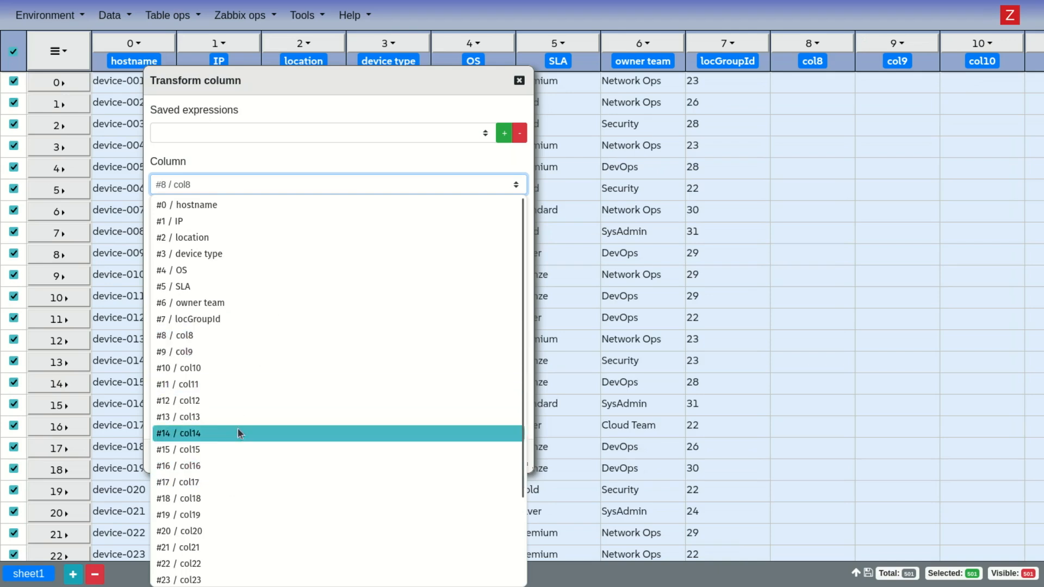
click(364, 144)
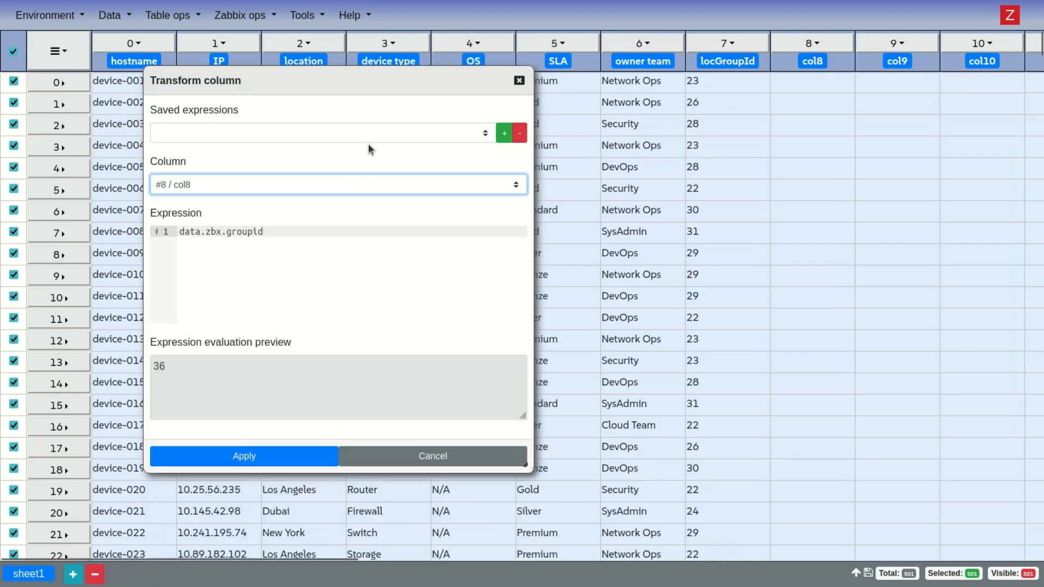
click(897, 43)
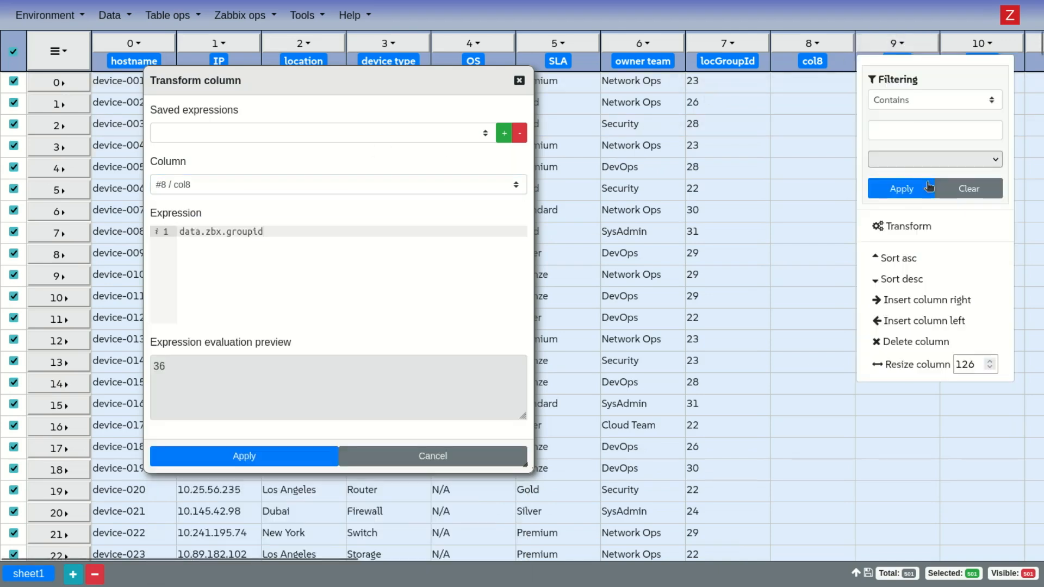
click(925, 227)
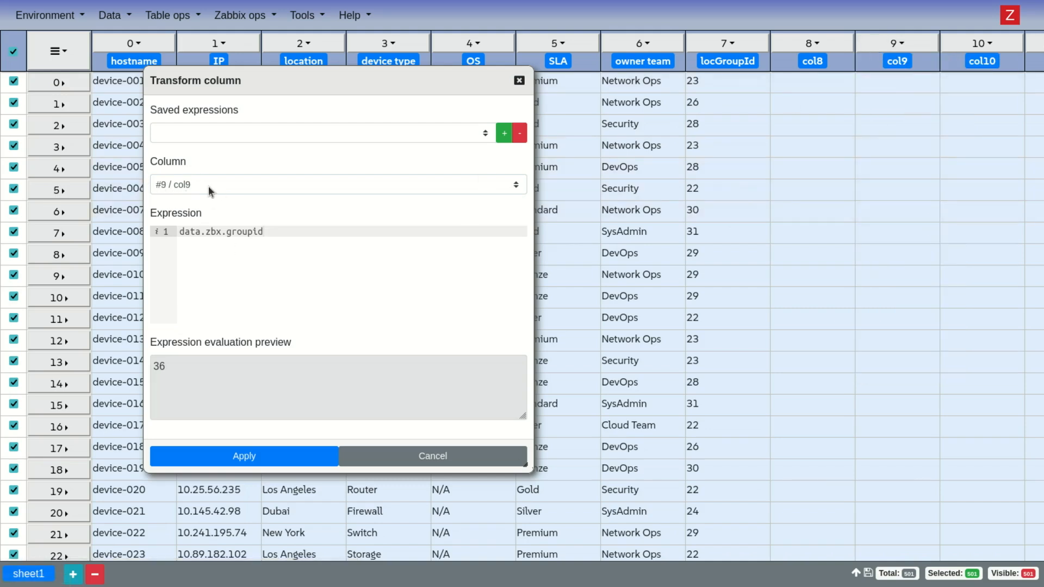
click(233, 186)
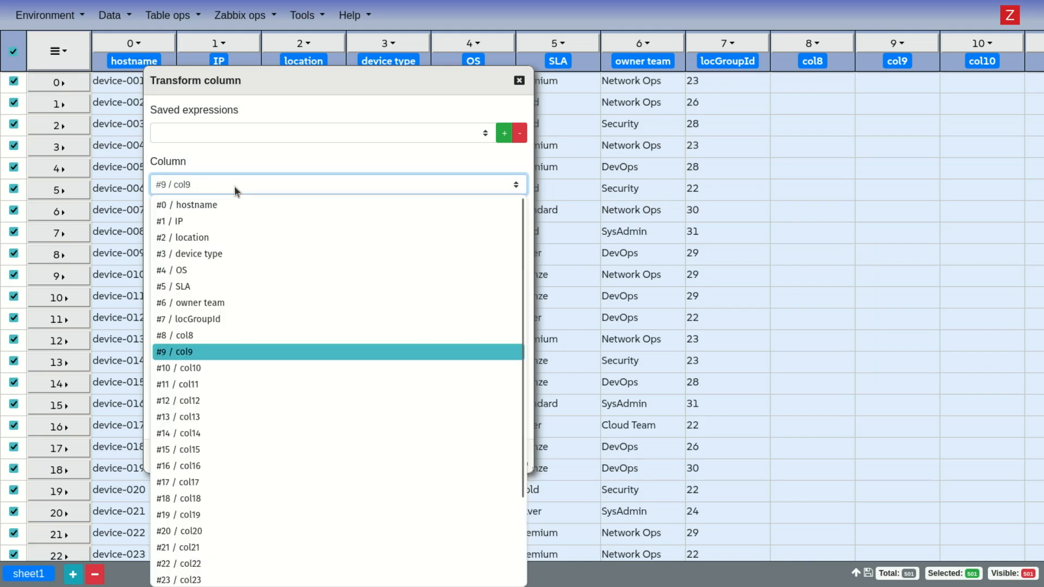
click(214, 337)
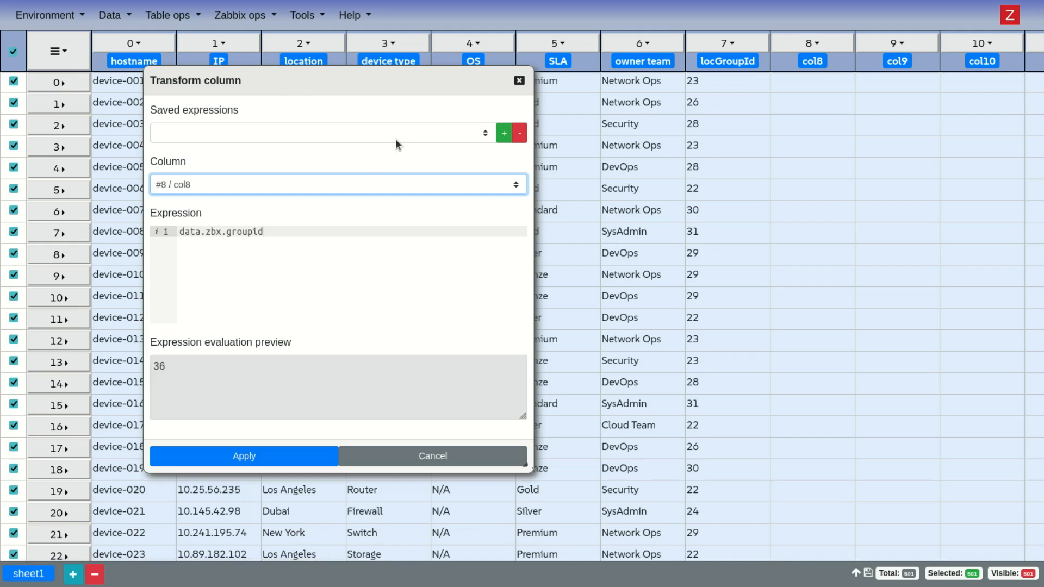
drag(293, 83, 240, 92)
key(F11)
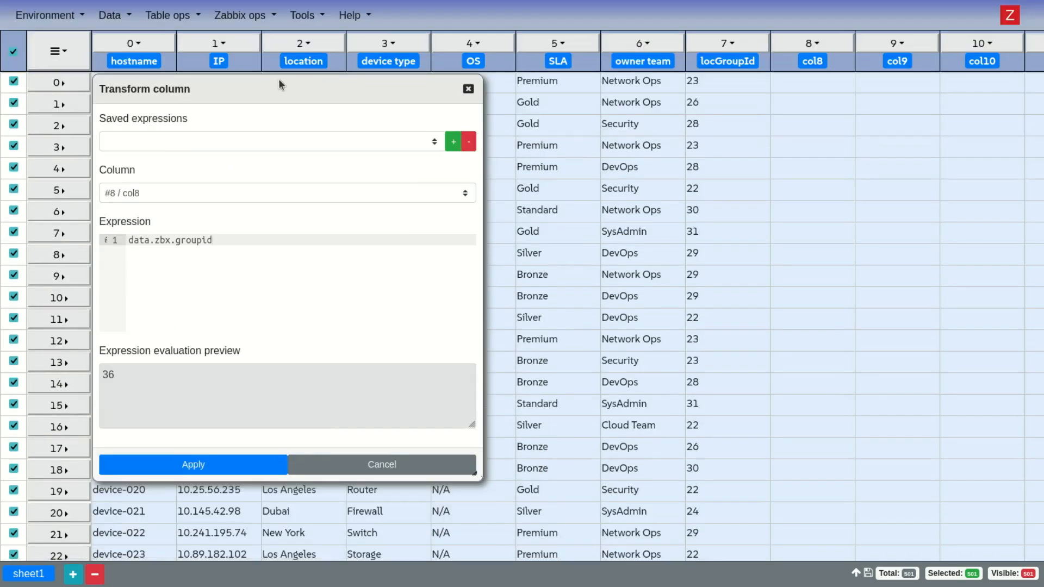
Apply the expression data.zbx.groupid to column 8 and close the column transform.
drag(282, 80, 374, 89)
click(248, 200)
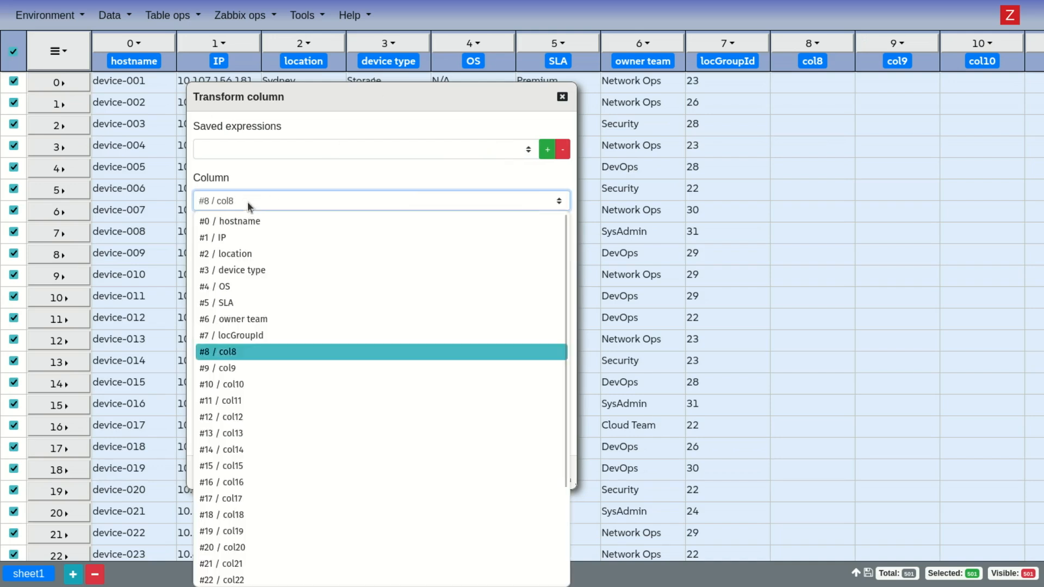
click(349, 177)
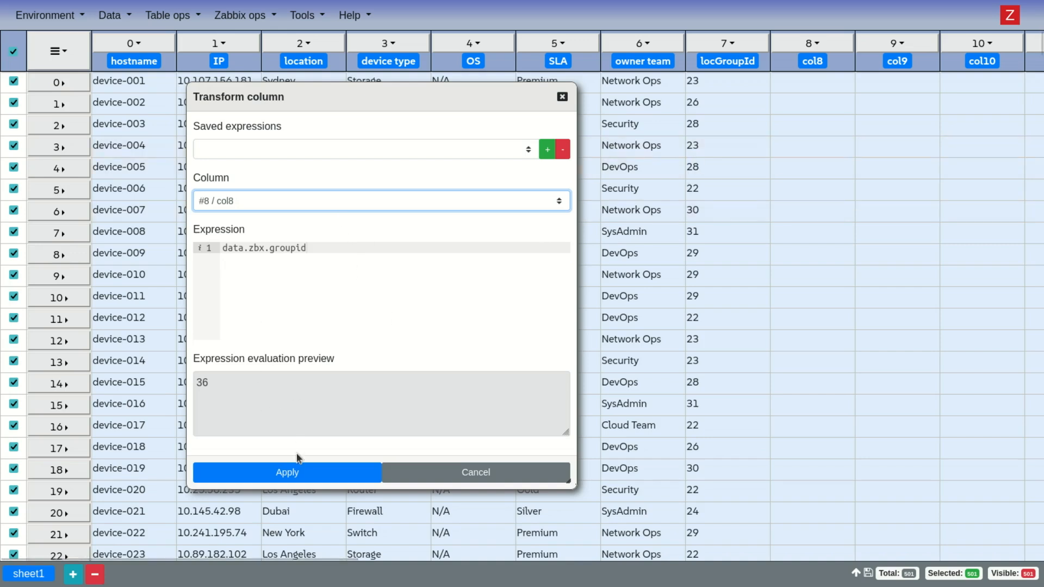
click(307, 473)
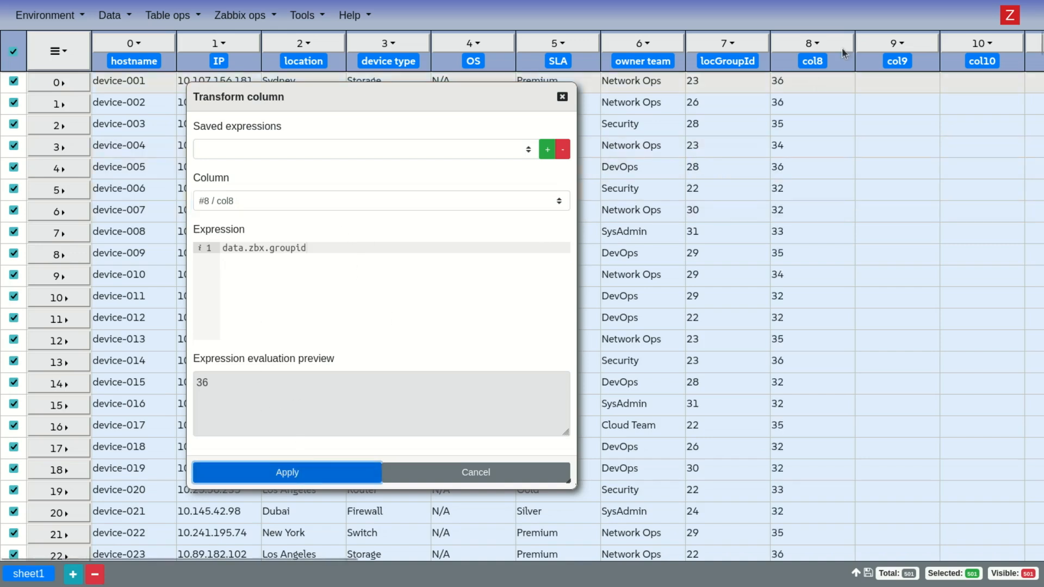
click(563, 97)
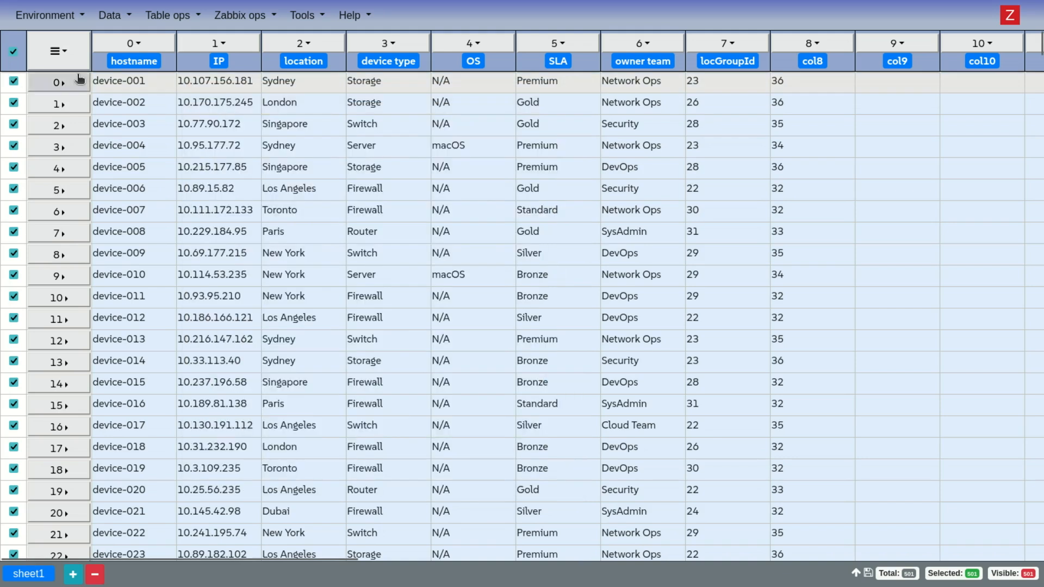
Inspect the row data of device-001, comparing its zbx group name with the row's device type, and close it.
click(73, 81)
click(139, 89)
scroll(198, 180, down, 5)
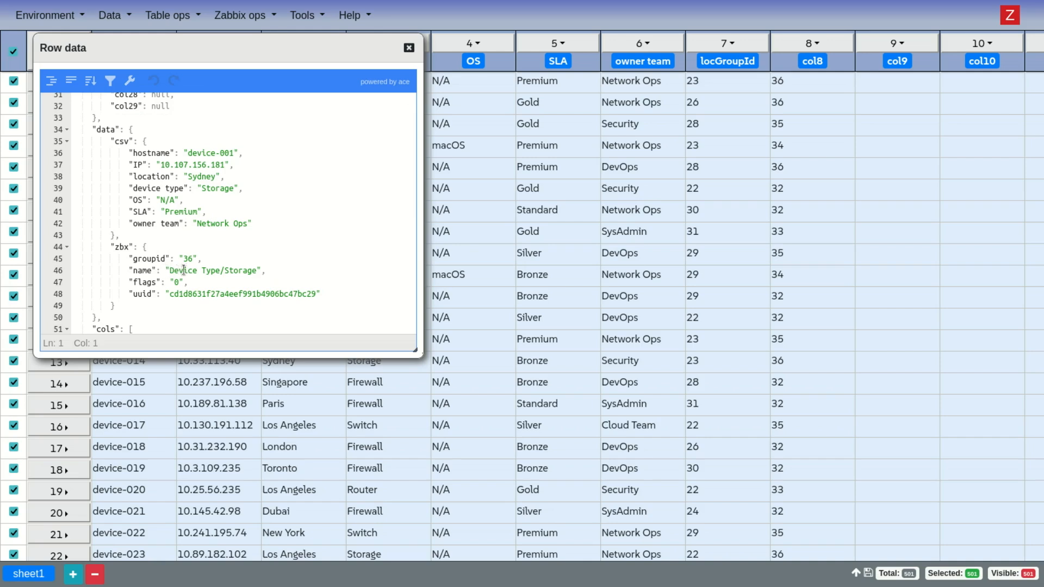
drag(173, 270, 255, 271)
drag(288, 54, 760, 139)
drag(347, 81, 381, 81)
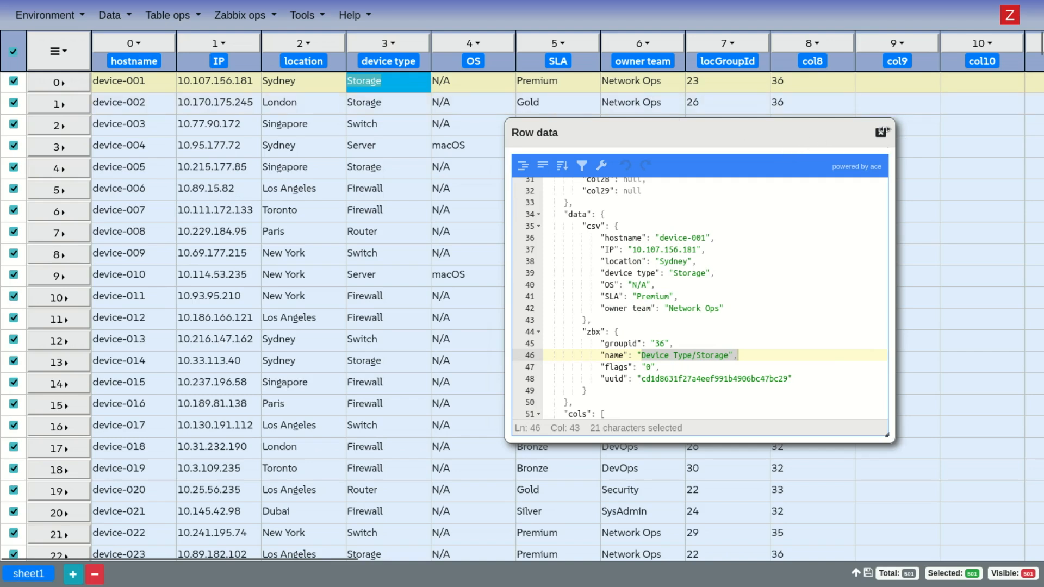
click(881, 134)
Rename column 8 as devTypeGroupId.
double_click(819, 62)
text(devType)
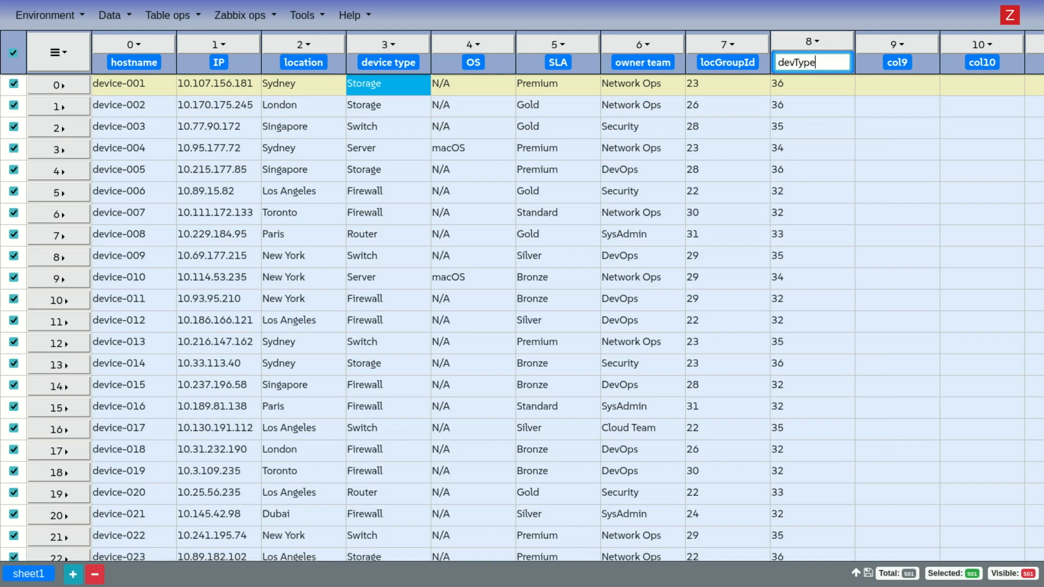
text(GroupId)
key(Return)
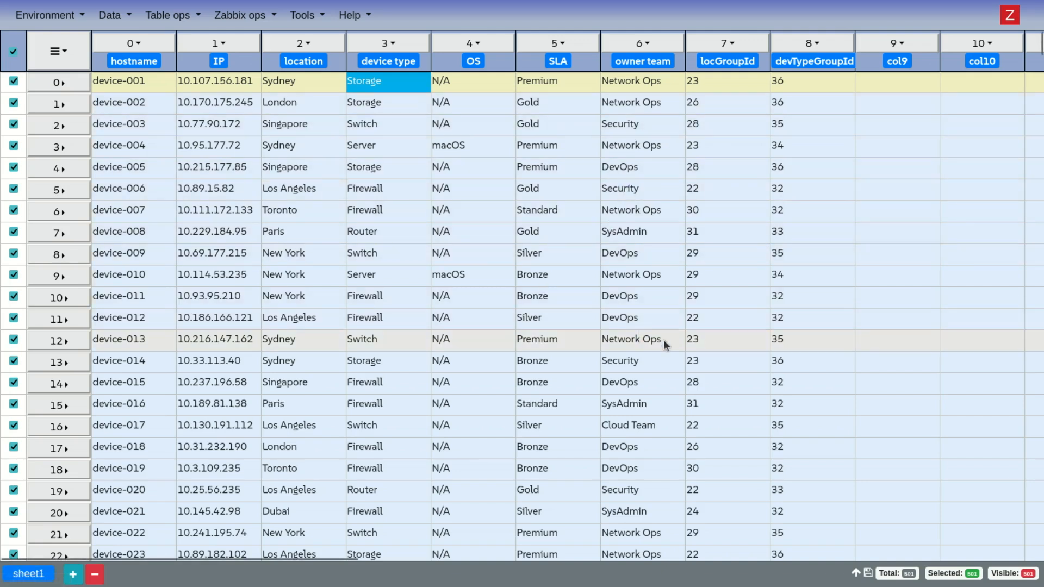
Start a new data pull from Zabbix and load the saved template "fetch template".
drag(603, 339, 662, 339)
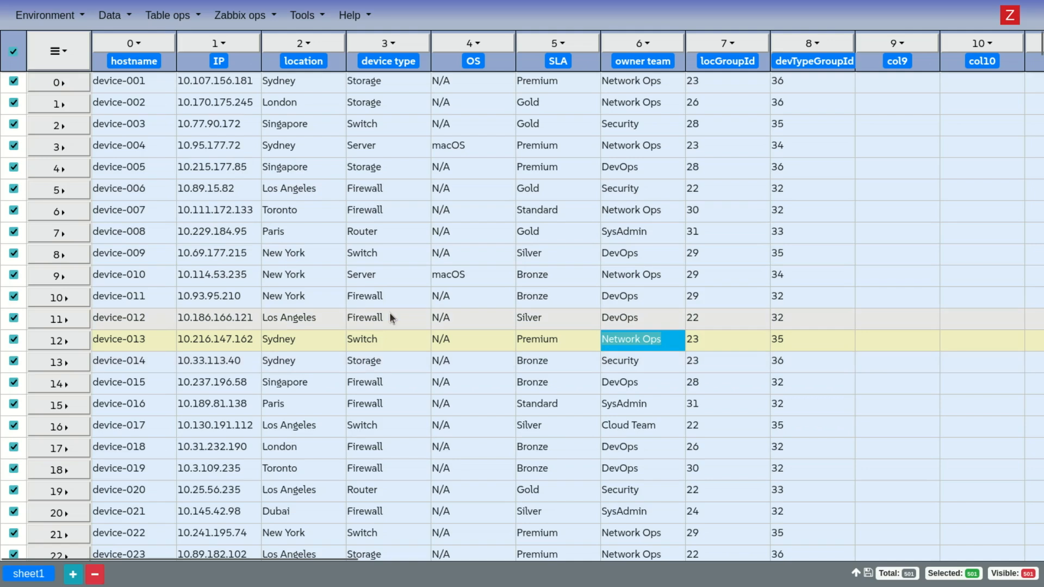
drag(481, 278, 433, 267)
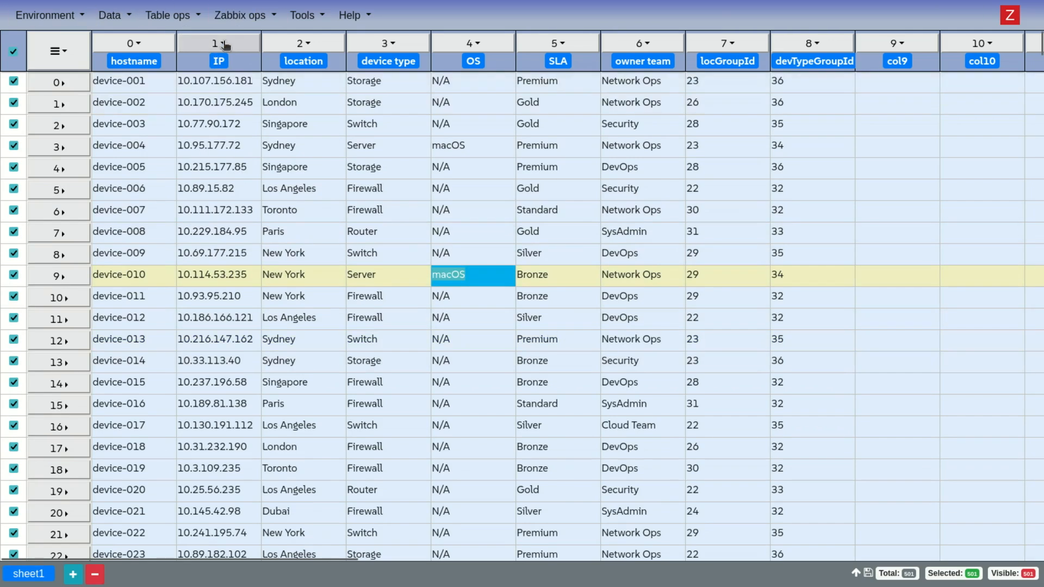
click(256, 20)
click(233, 40)
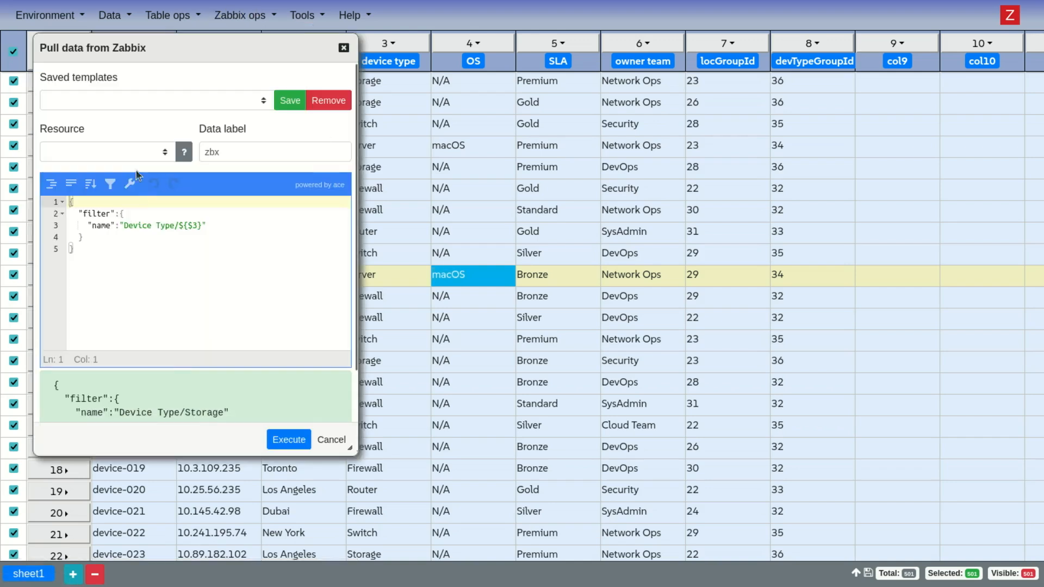
click(107, 151)
click(153, 107)
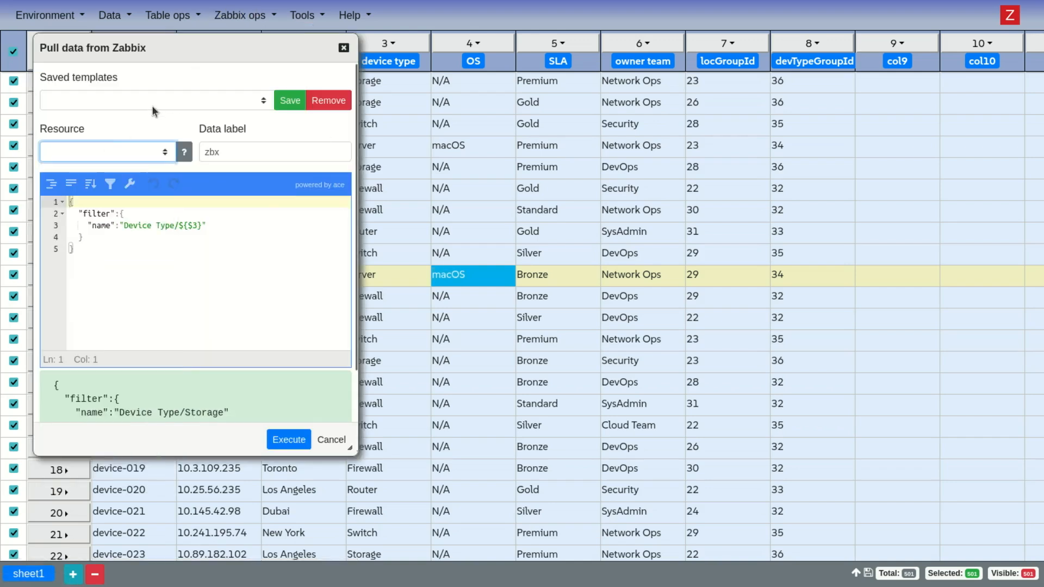
click(155, 99)
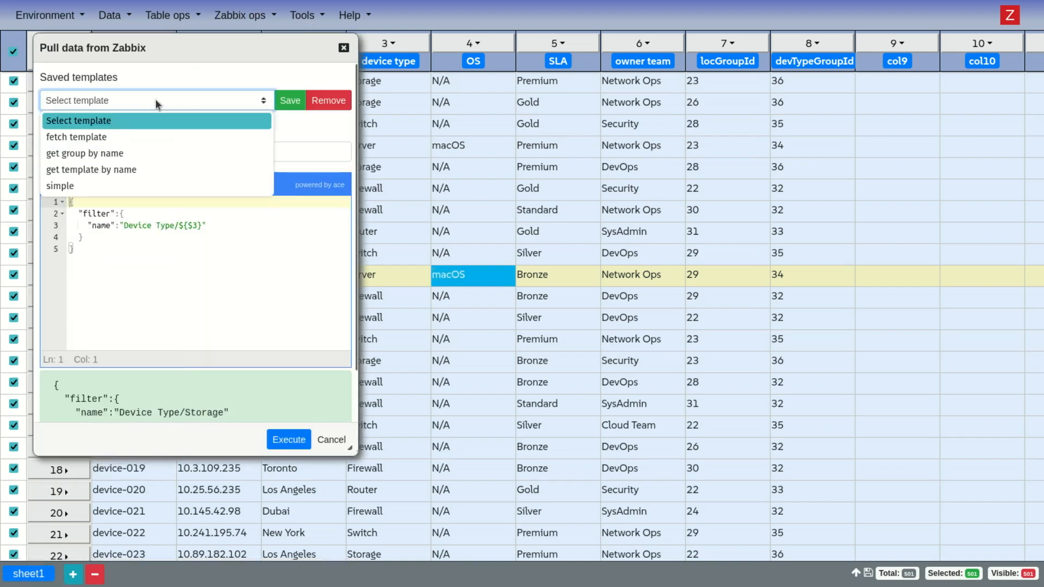
click(114, 136)
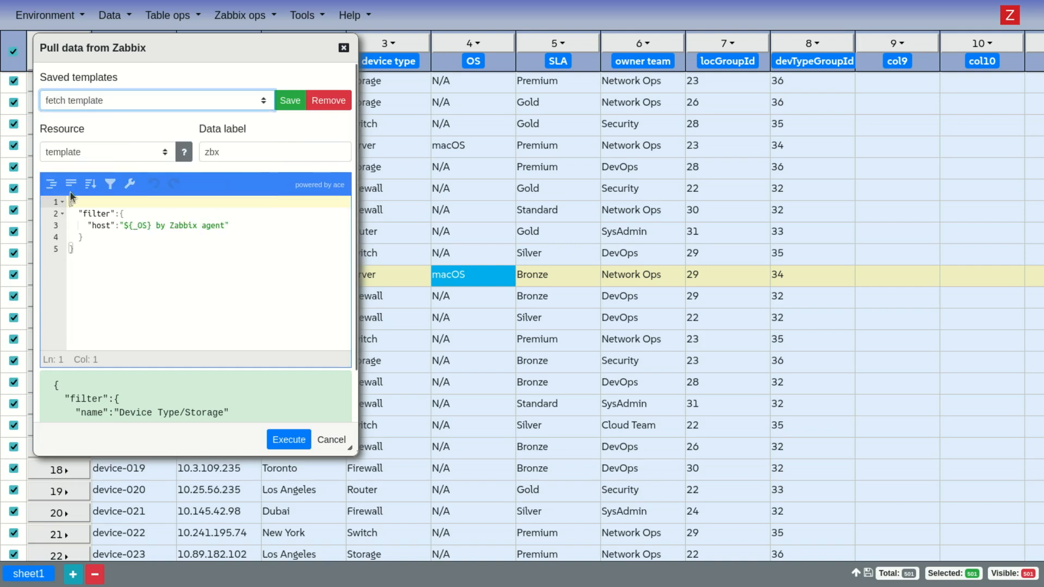
Examine the template query's host filter, ${_OS} by Zabbix agent, and refresh its resolved preview.
drag(157, 225, 226, 225)
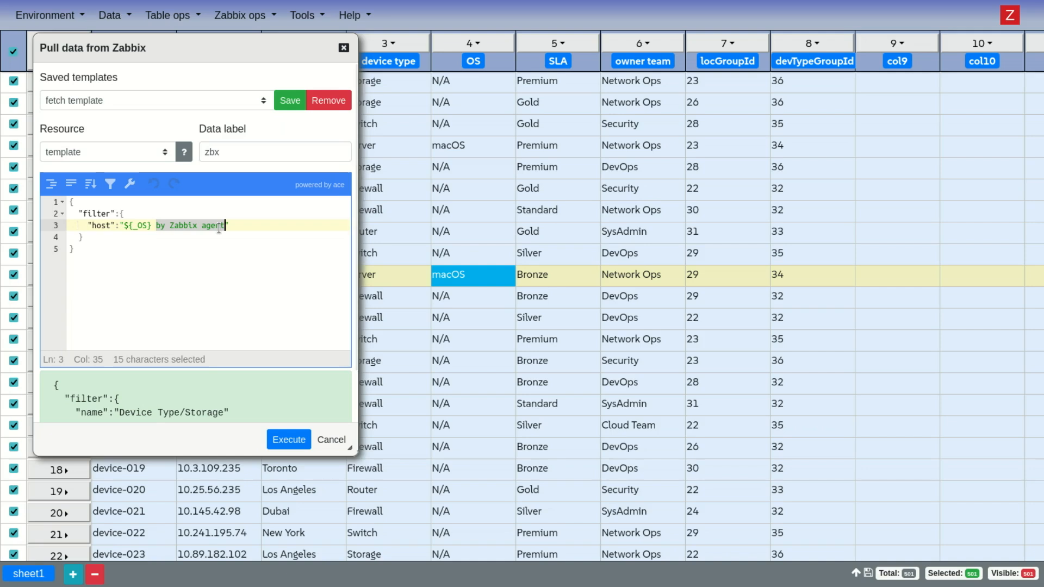
drag(201, 61, 230, 83)
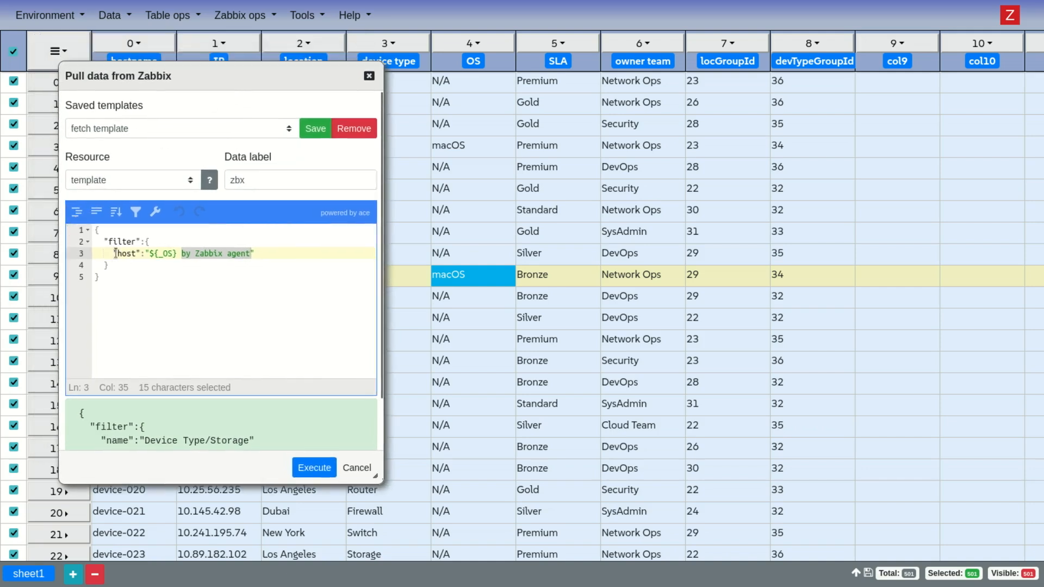
double_click(116, 253)
drag(146, 438, 200, 441)
click(250, 295)
scroll(239, 393, down, 1)
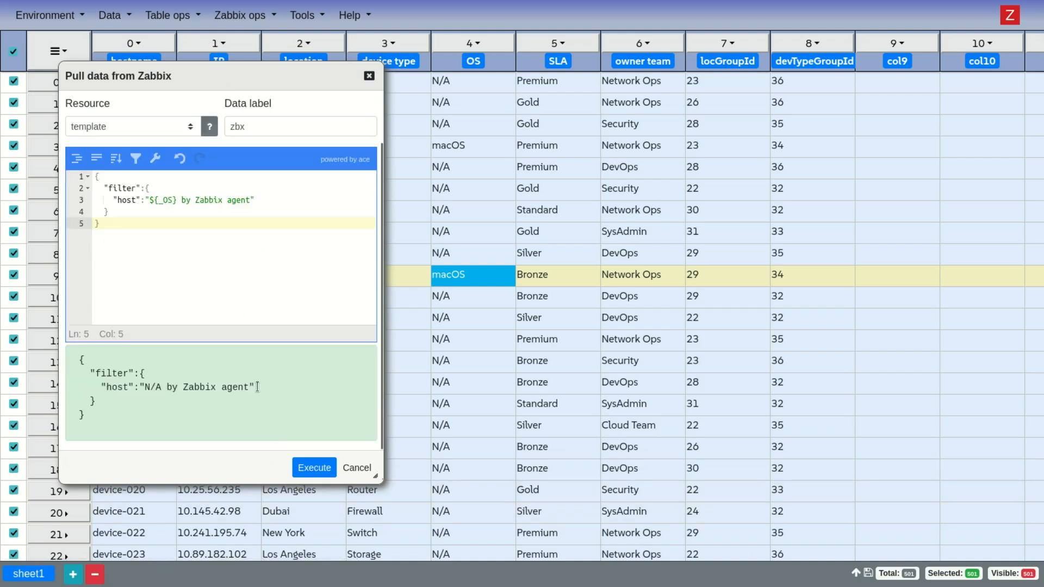
drag(138, 387, 261, 391)
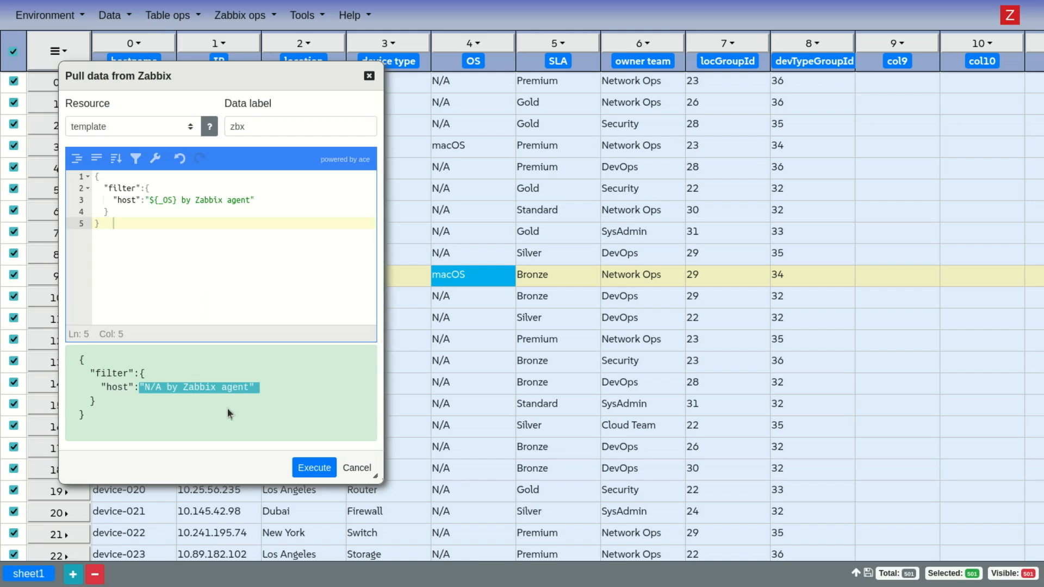
drag(149, 200, 249, 201)
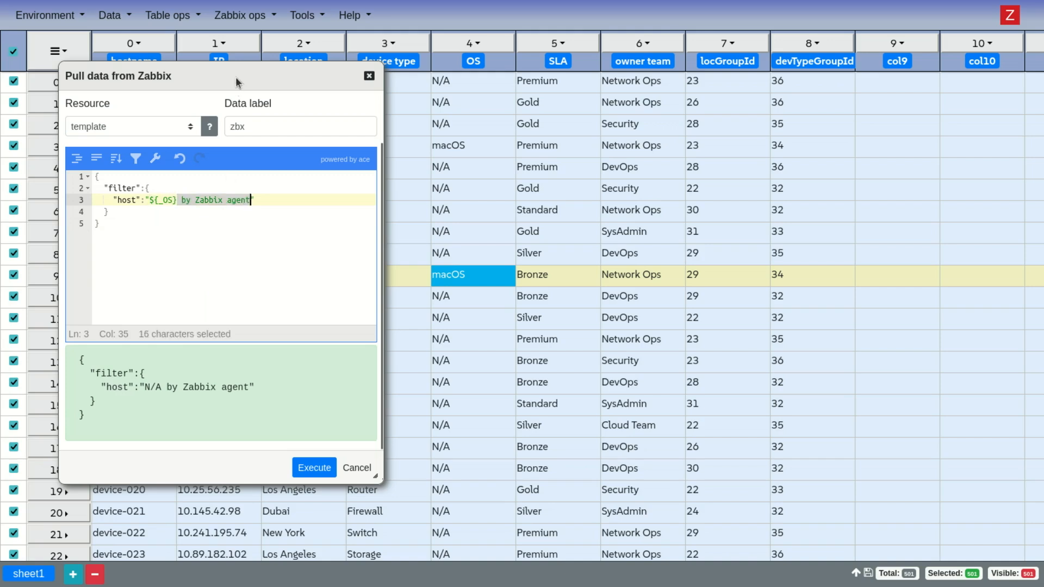
Deselect all rows and filter the OS column to values that do not contain N/A.
drag(235, 89, 803, 113)
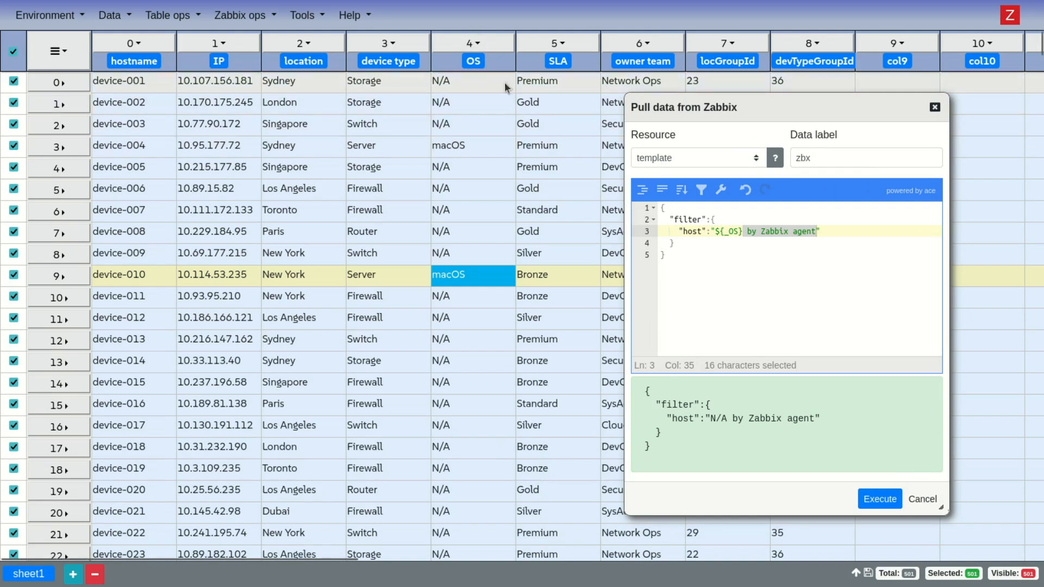
click(13, 52)
click(474, 43)
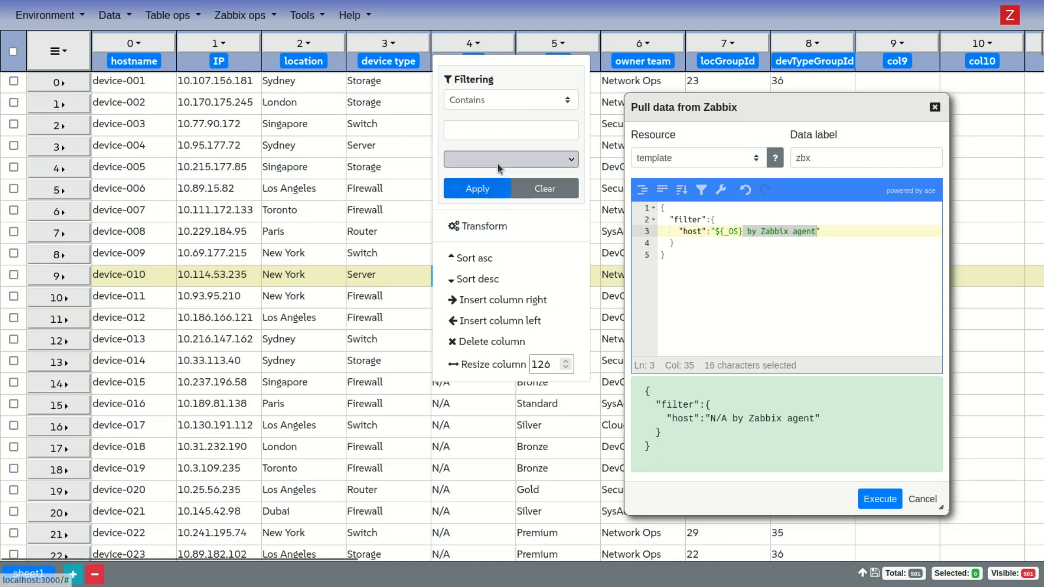
click(521, 104)
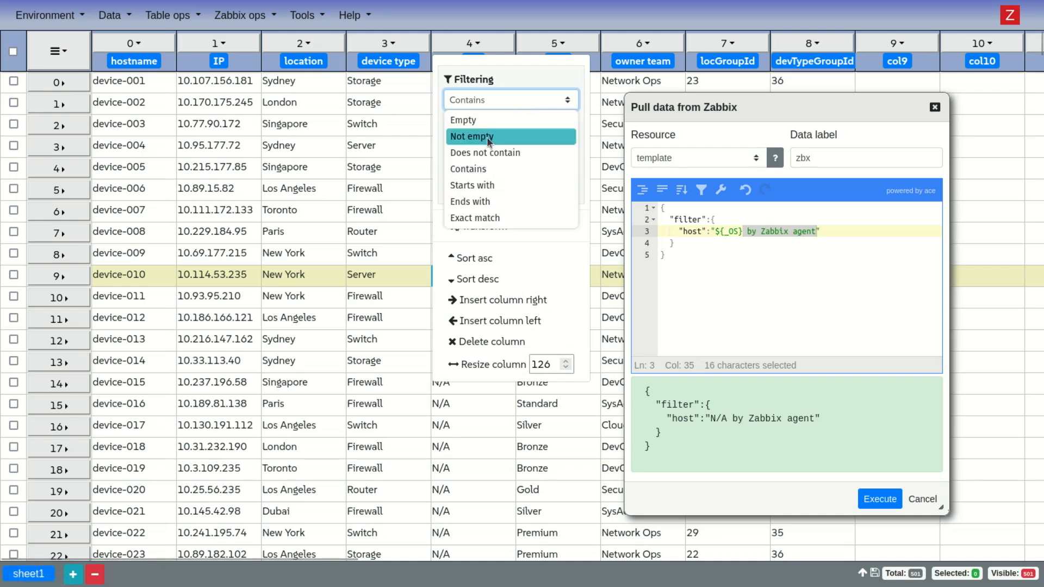
click(483, 155)
click(510, 134)
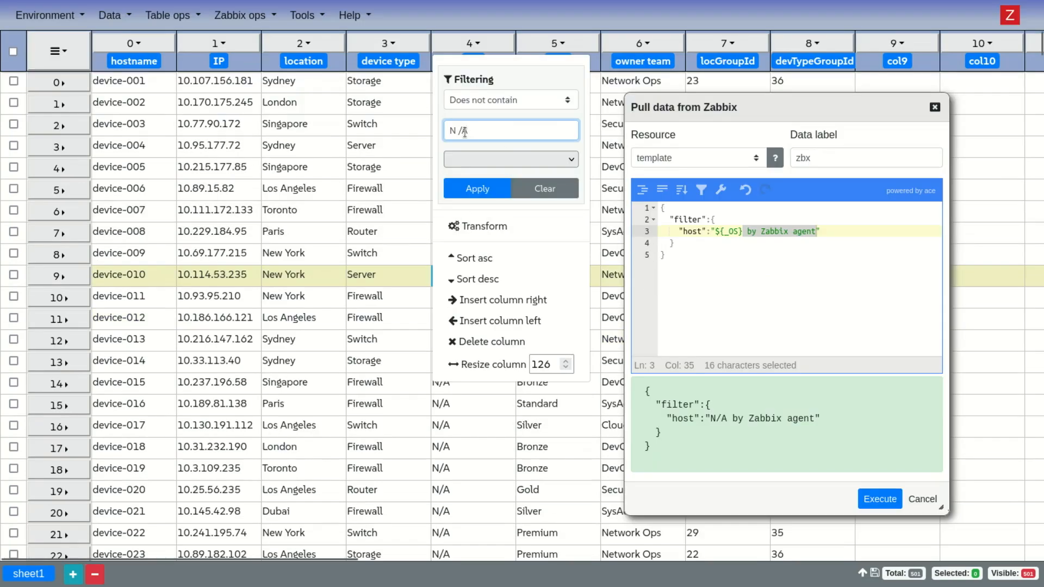
key(BackSpace)
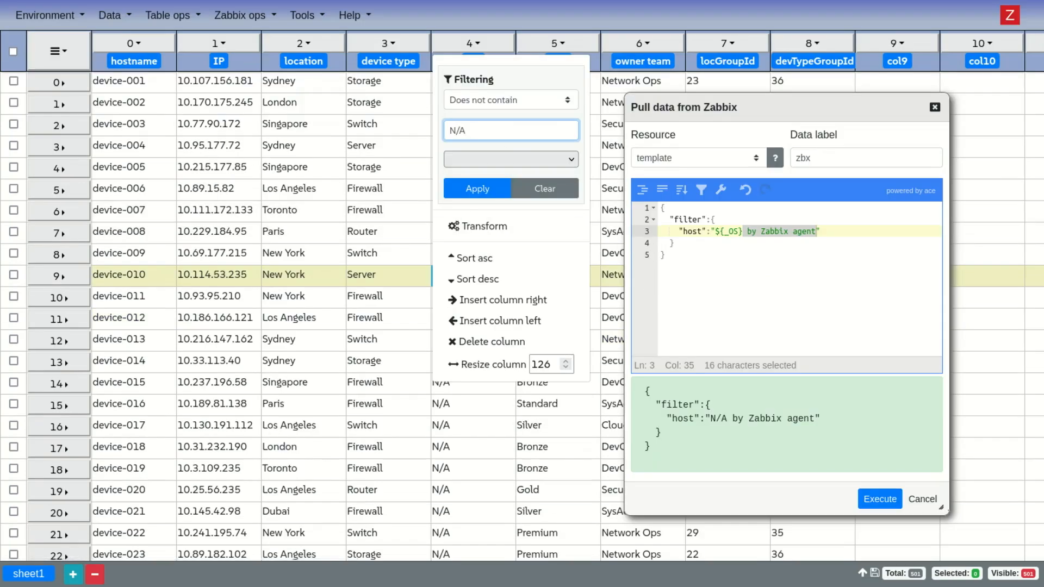
click(486, 190)
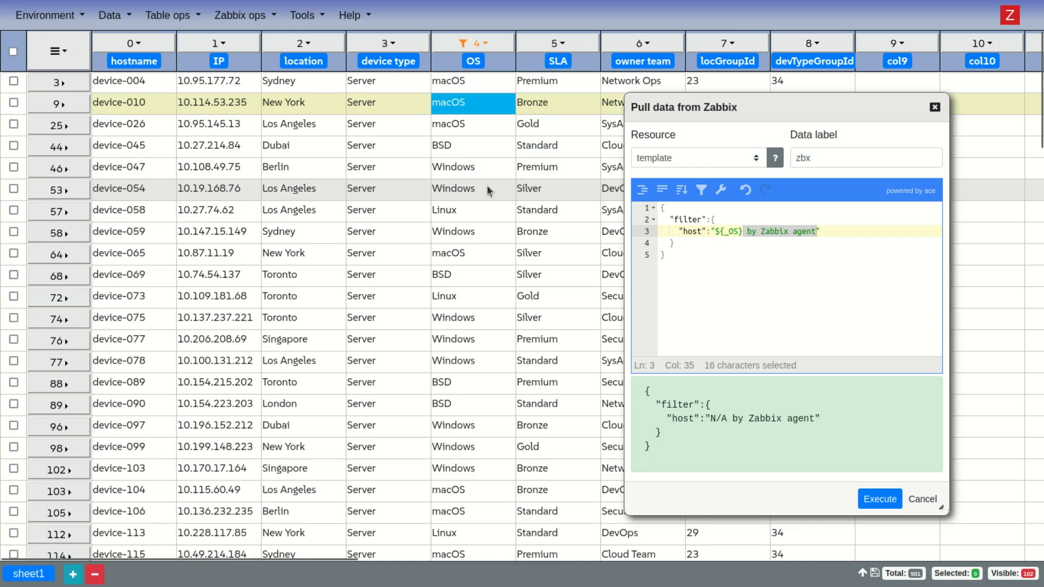
Select all filtered rows, execute the template pull with the data label zbx, and close the Zabbix pull dialog.
drag(682, 103, 145, 109)
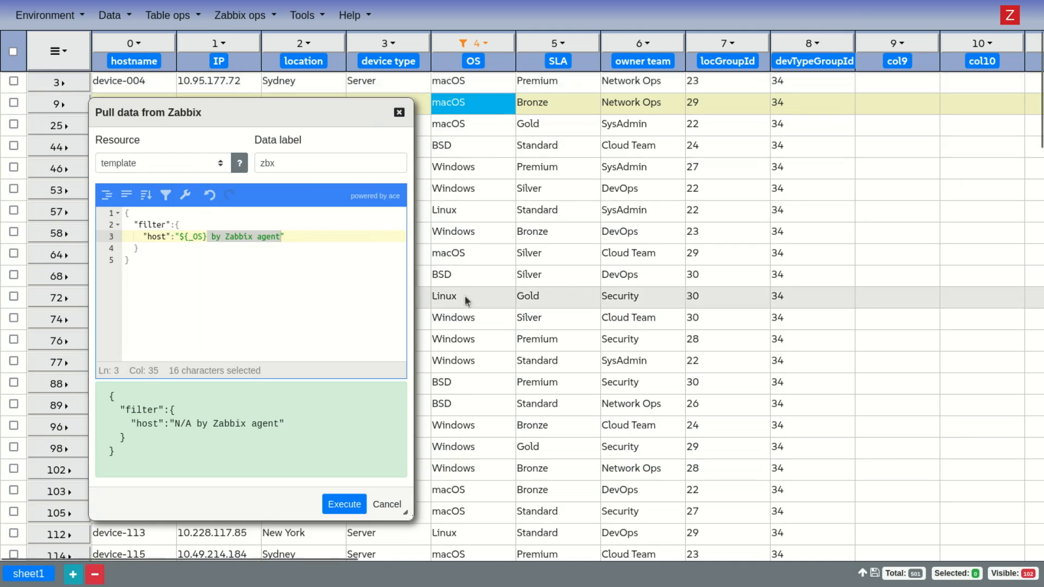
click(304, 232)
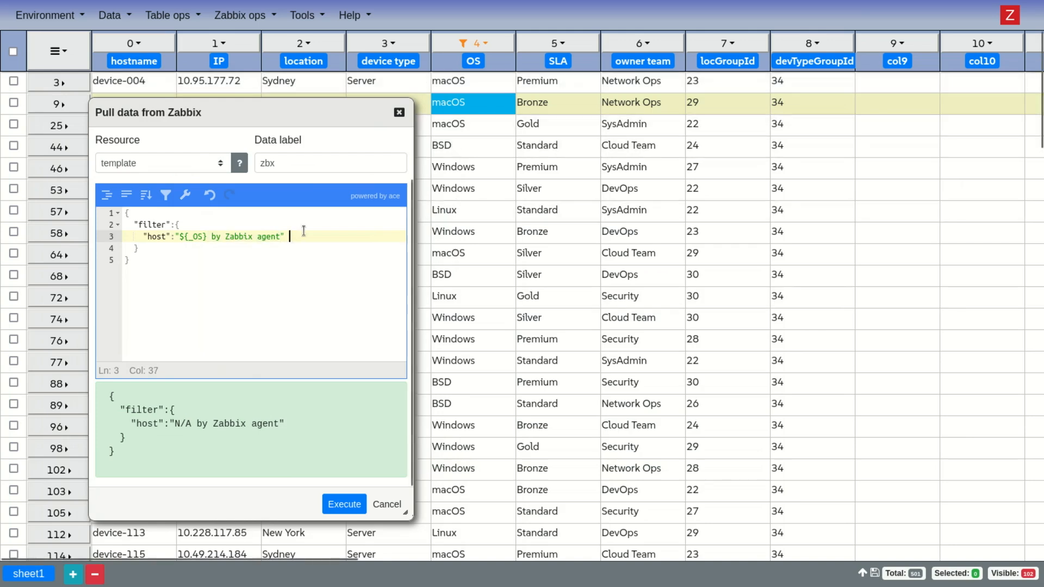
click(13, 51)
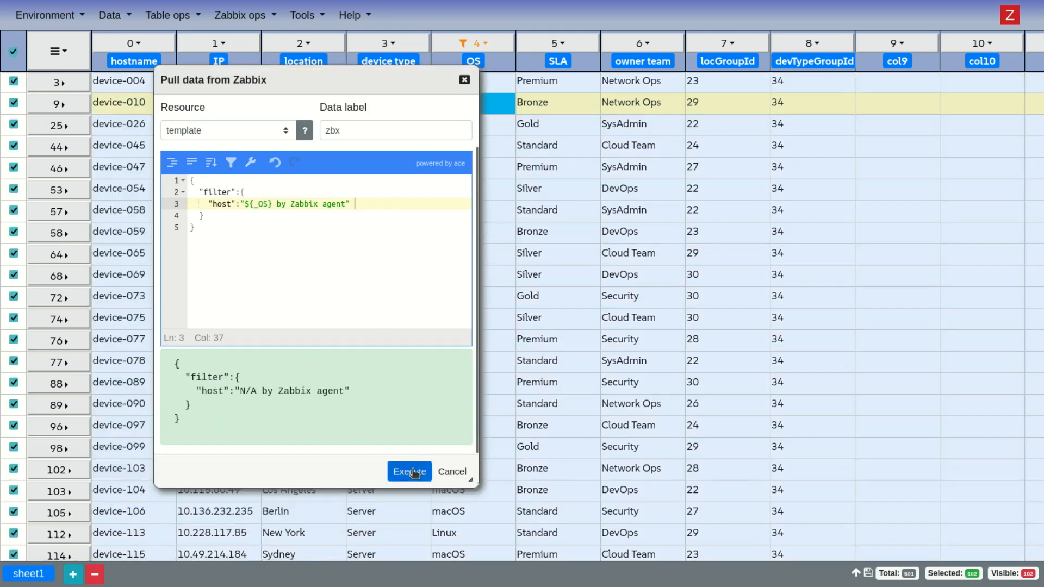
click(415, 472)
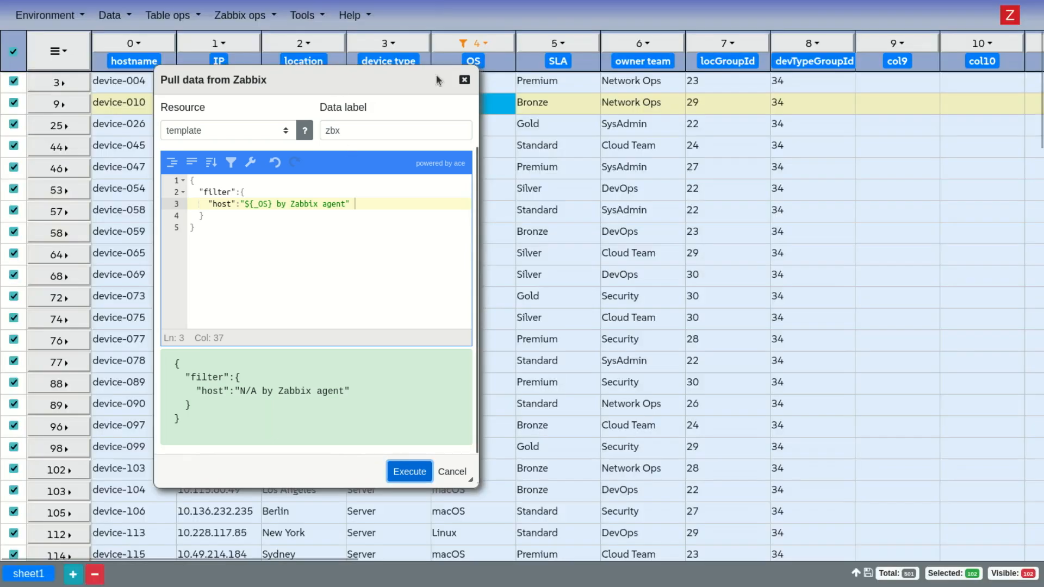
click(465, 80)
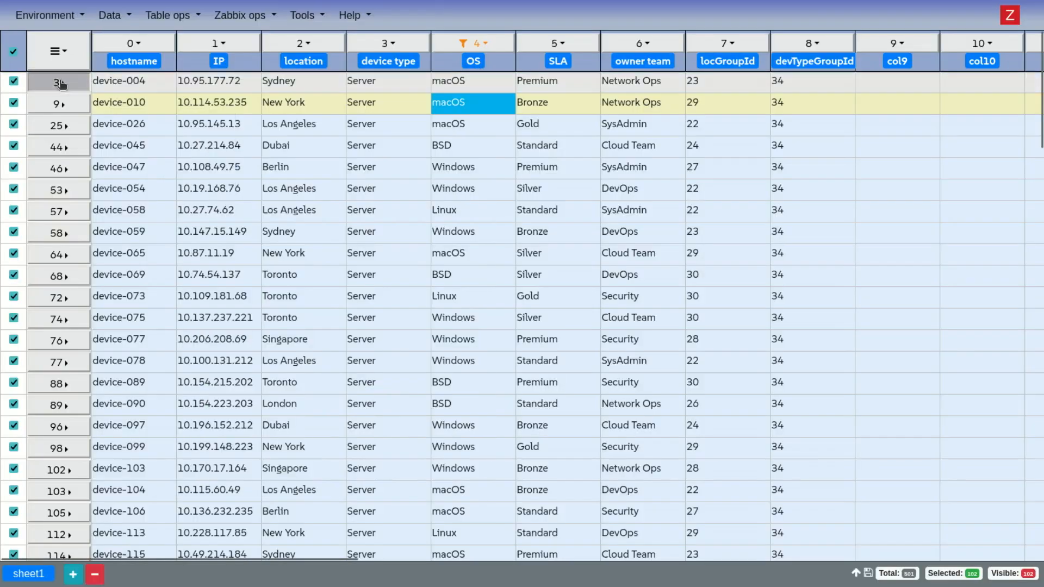
Inspect the row data of device-004, examining the template details under zbx, especially the host entry.
click(59, 83)
click(123, 90)
scroll(162, 211, down, 6)
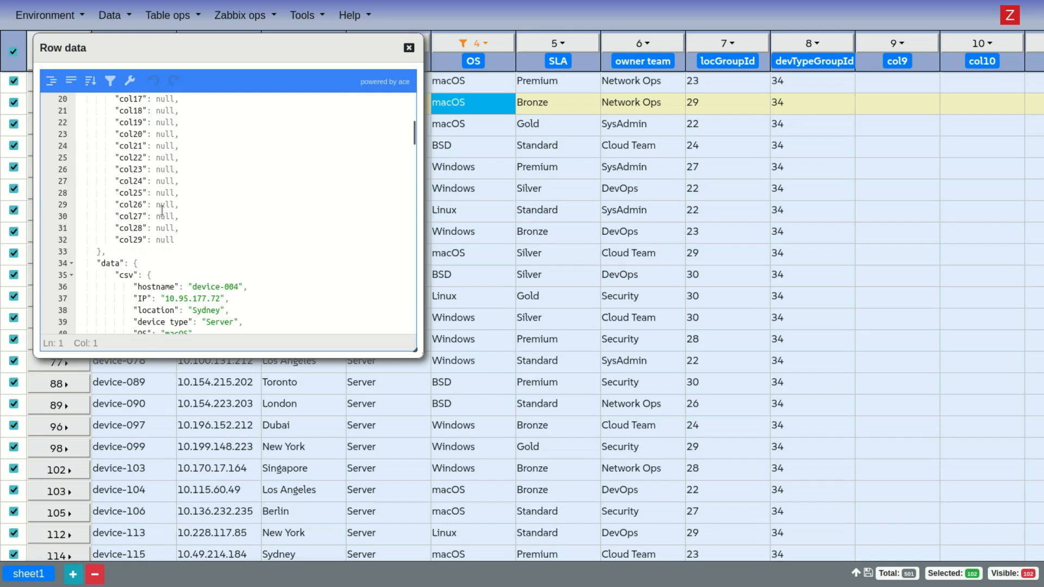
scroll(179, 271, down, 2)
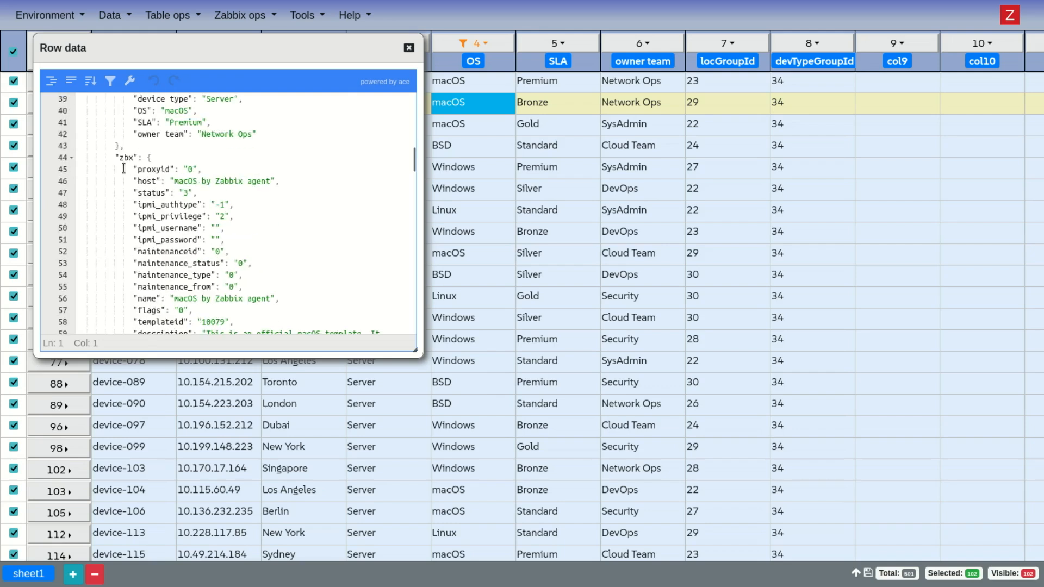
scroll(148, 197, down, 2)
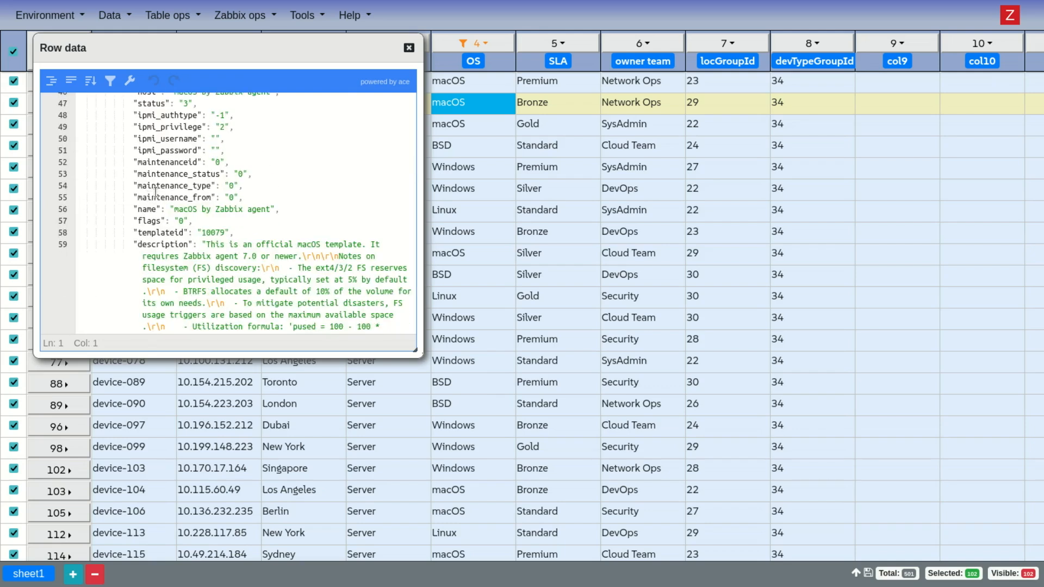
scroll(157, 192, down, 4)
scroll(157, 193, up, 6)
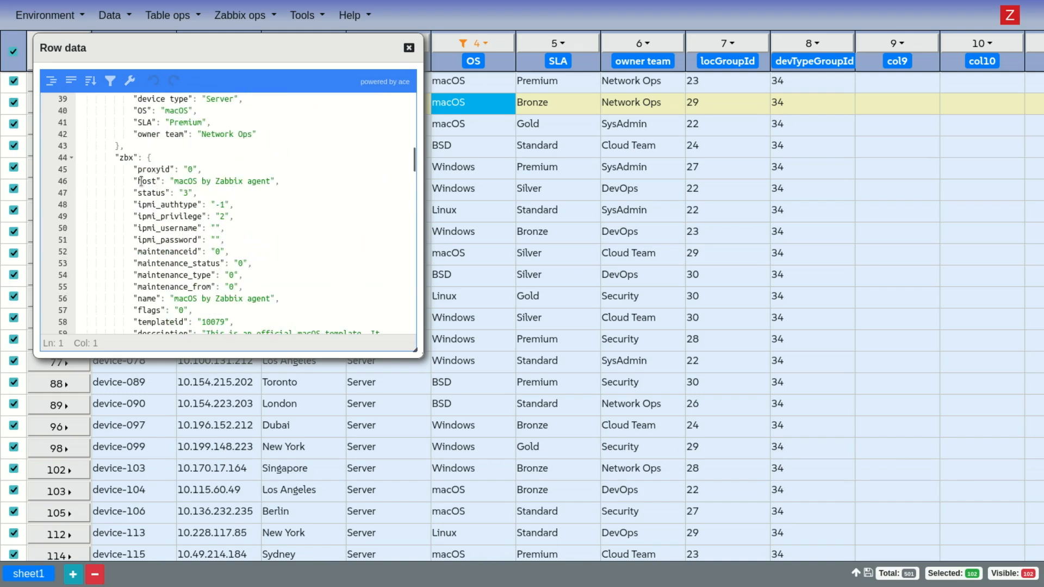
drag(141, 181, 202, 181)
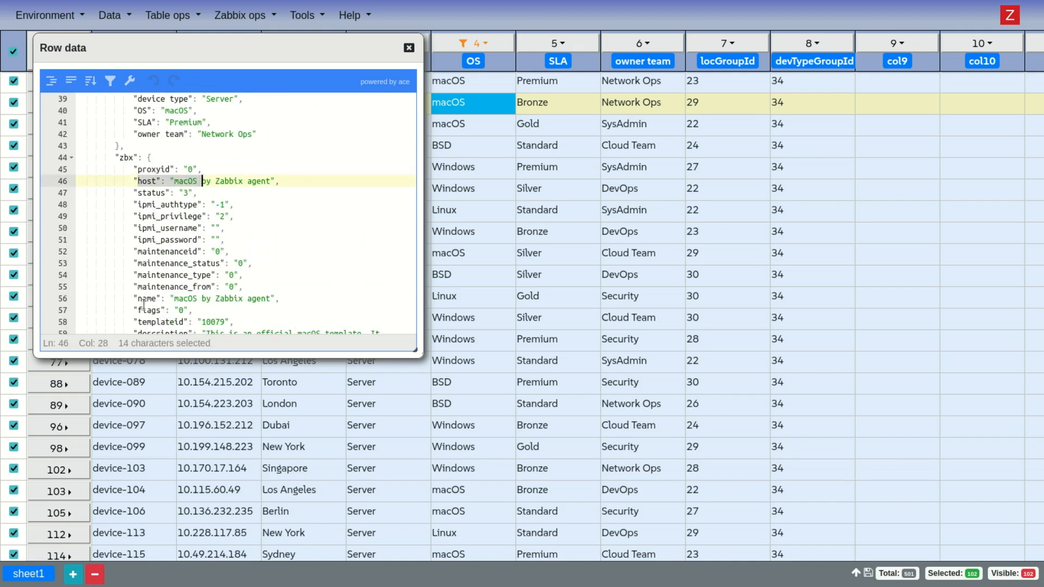
Examine the templateid entry under zbx in the row data, and close the row data.
scroll(153, 298, down, 1)
double_click(161, 281)
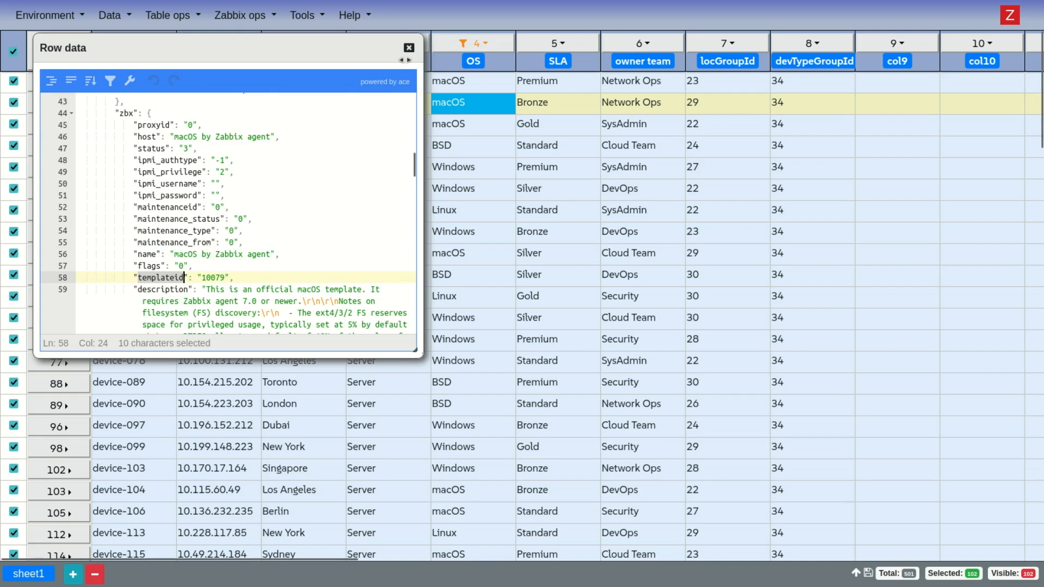
click(409, 48)
Transform column 9 with the expression data.zbx.templateid, apply it to the selected rows, and close the transform dialog.
click(901, 44)
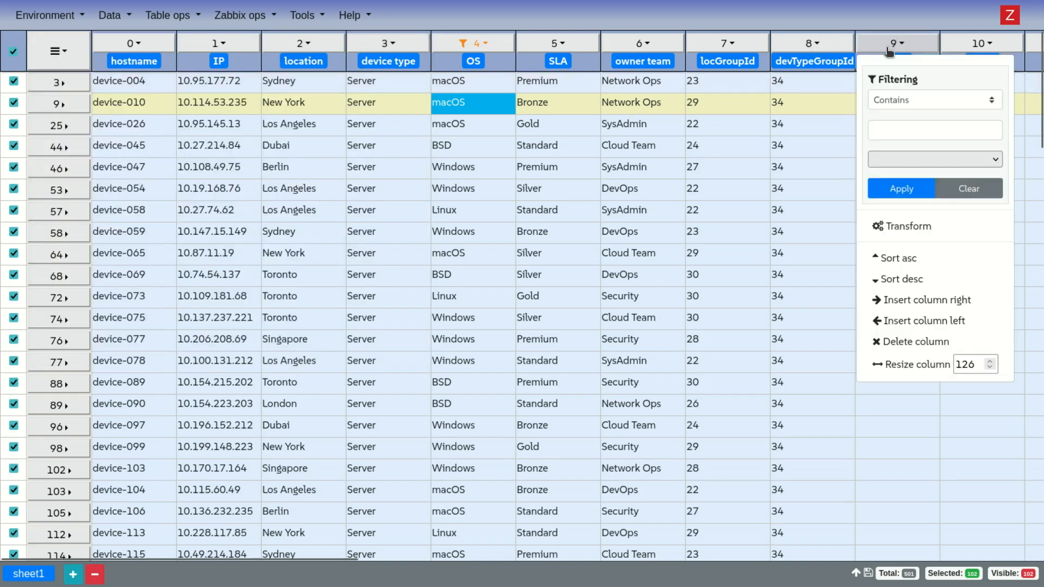
click(911, 226)
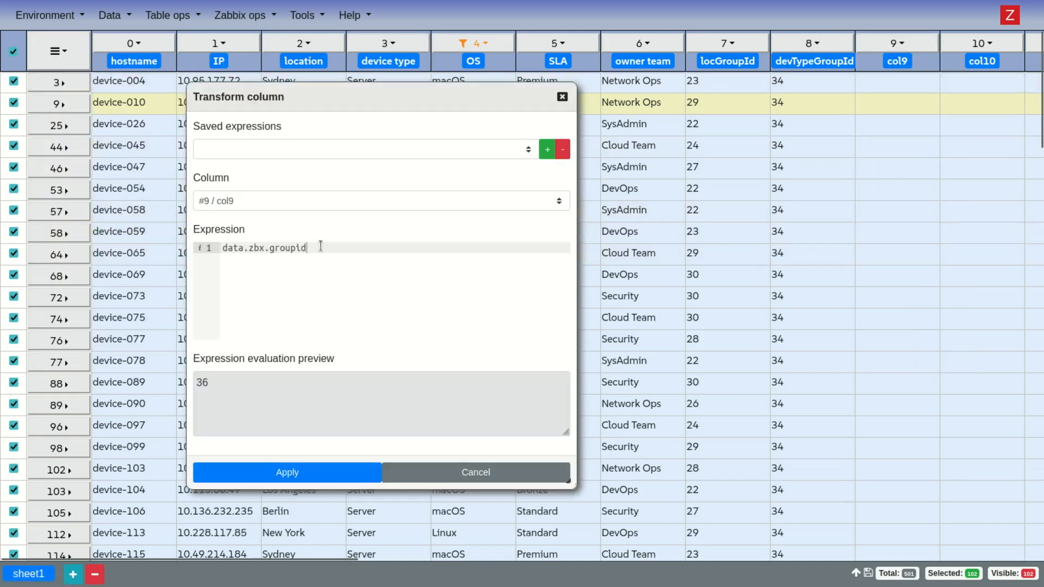
double_click(298, 248)
text(templateid)
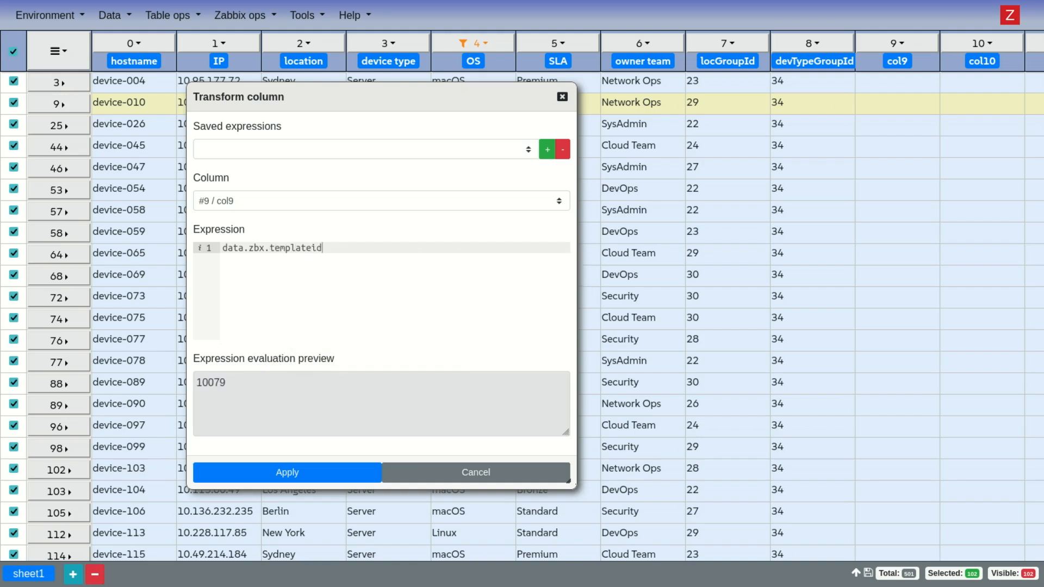
click(311, 473)
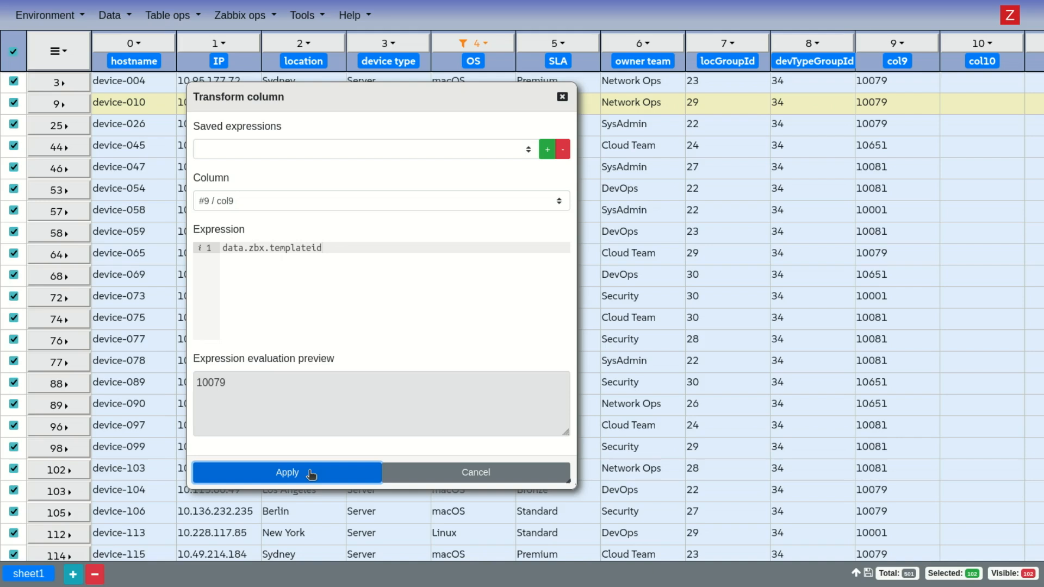
click(445, 478)
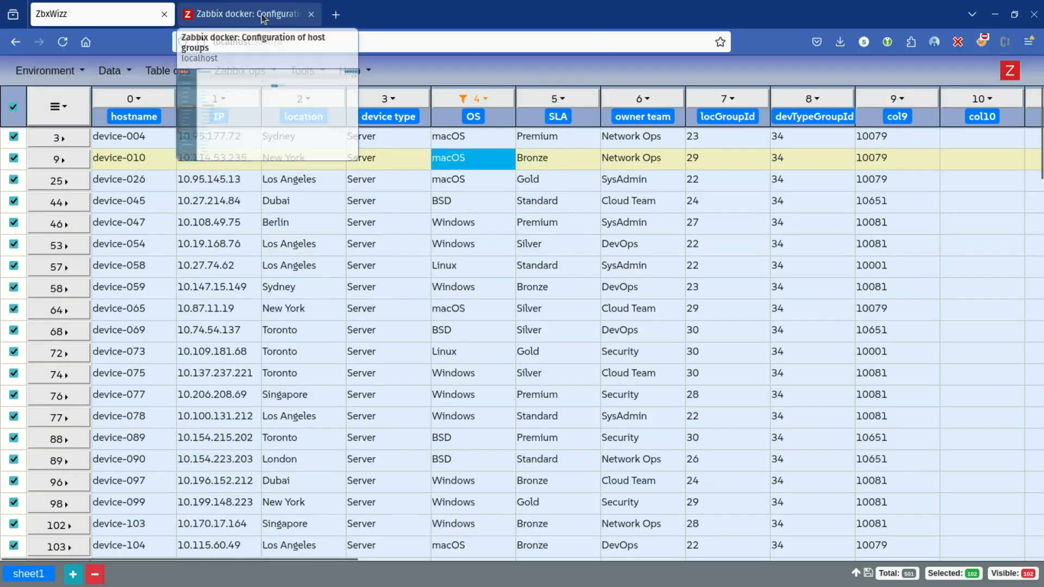
Switch to the Zabbix frontend and filter its templates by the name icmp.
click(262, 16)
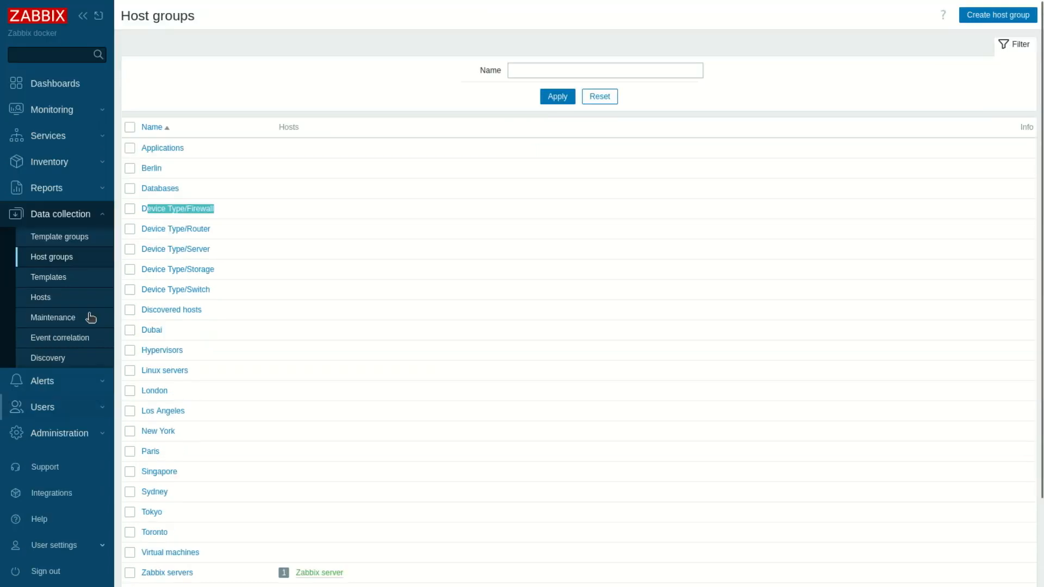
click(61, 277)
double_click(356, 117)
text(icmp)
key(Return)
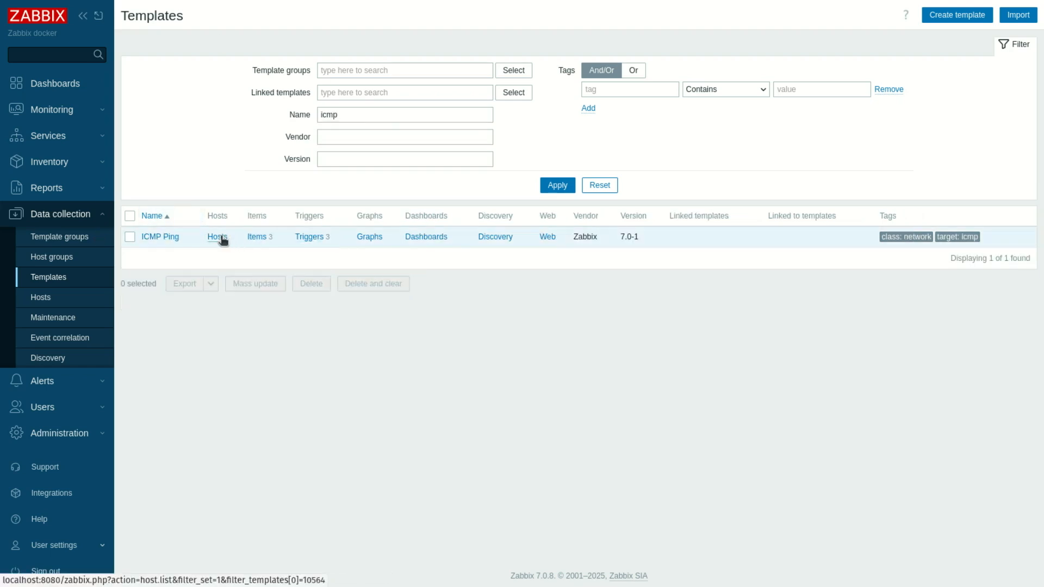
Show the hosts linked to the ICMP Ping template, highlight the template ID in the page address, and return to ZbxWizz.
mouse_move(290, 5)
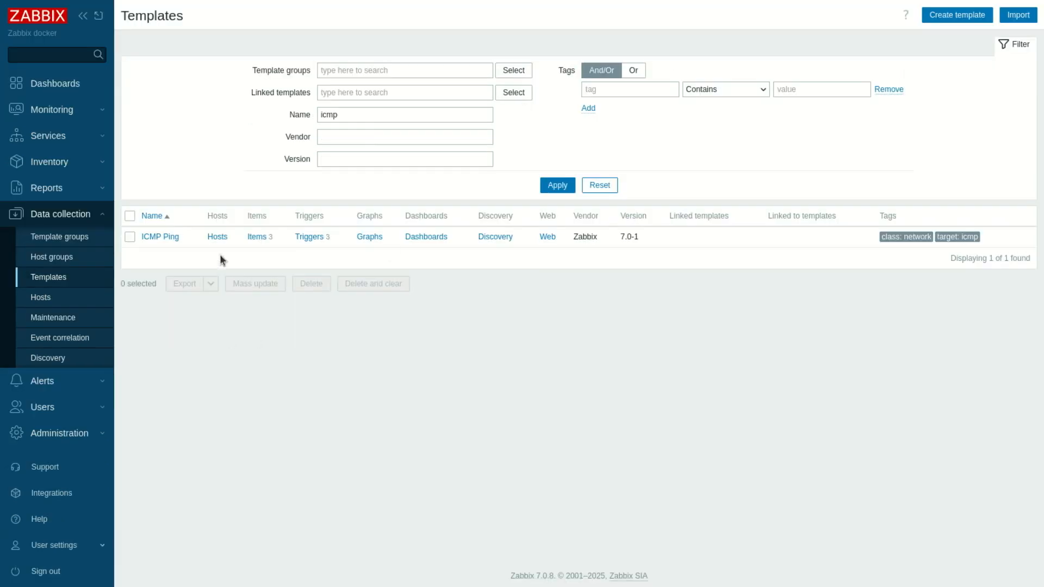
click(218, 239)
mouse_move(400, 34)
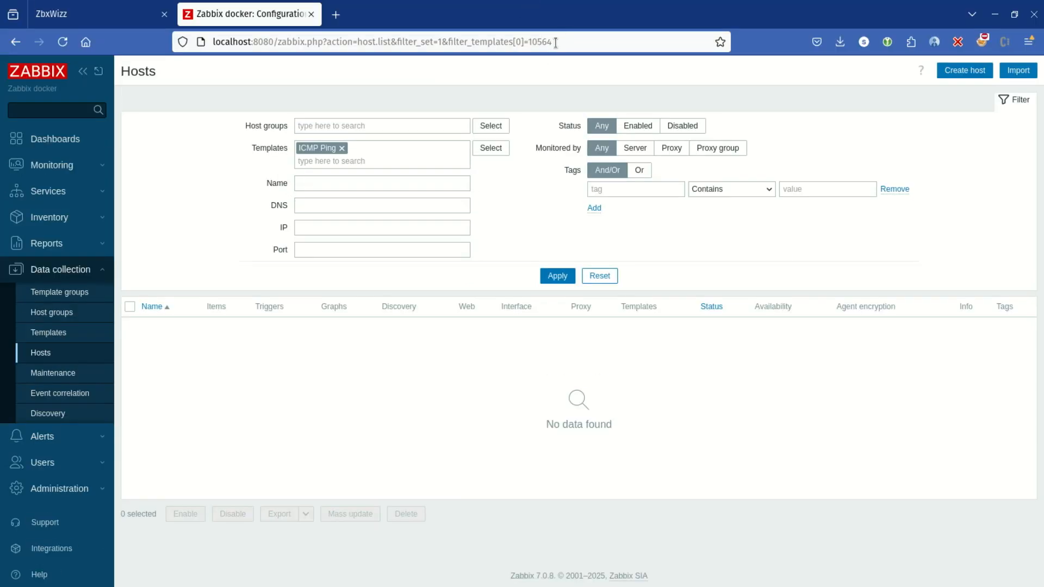
double_click(535, 41)
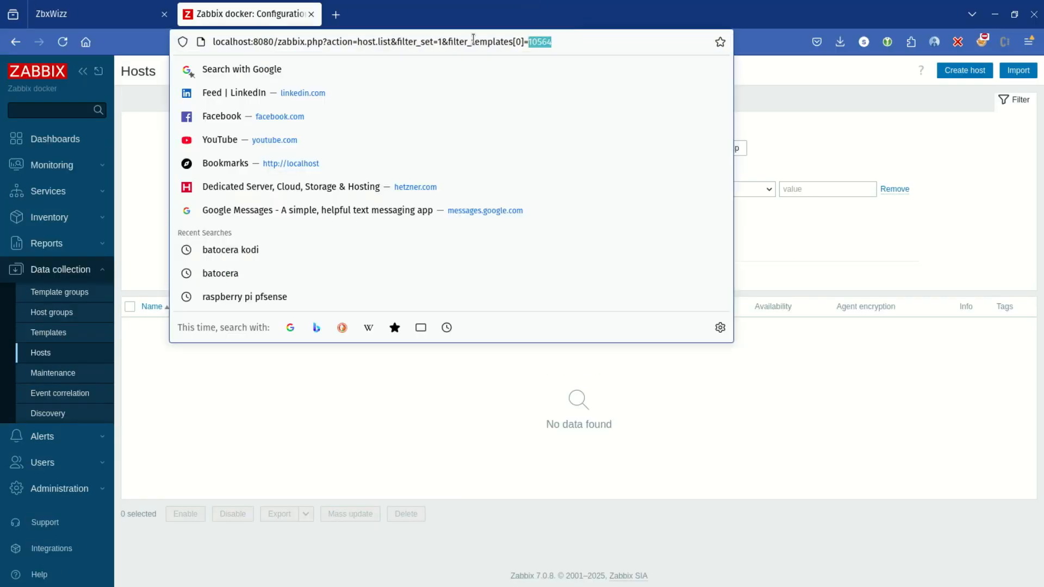
mouse_move(73, 25)
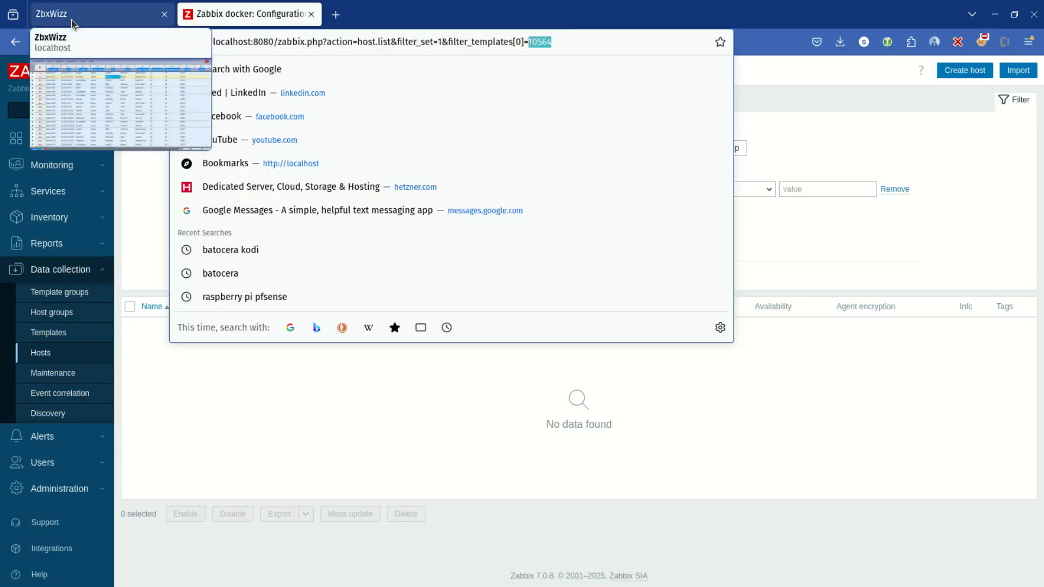
click(72, 20)
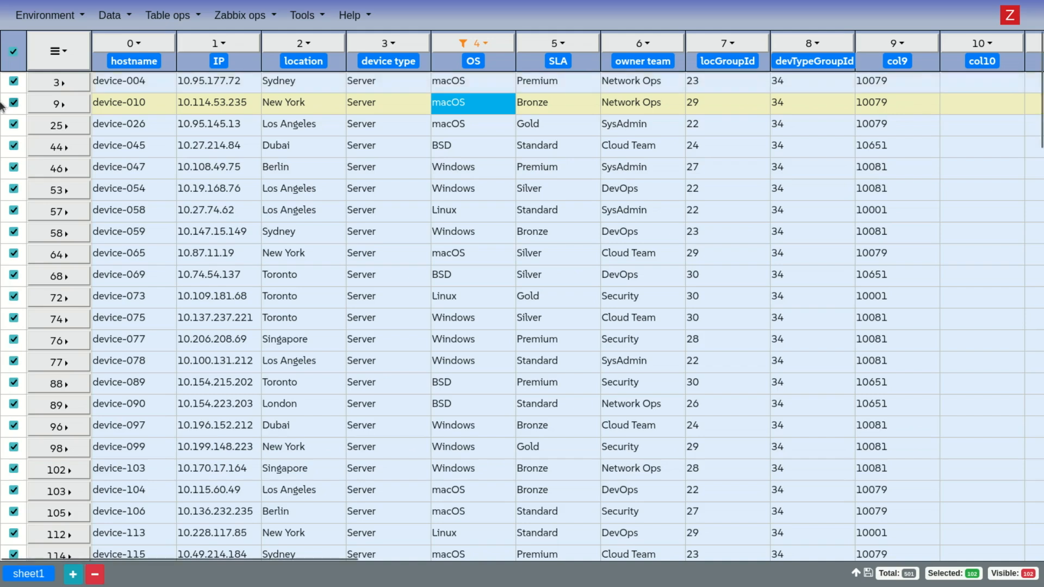
Deselect all rows and clear the filter on the OS column.
click(14, 54)
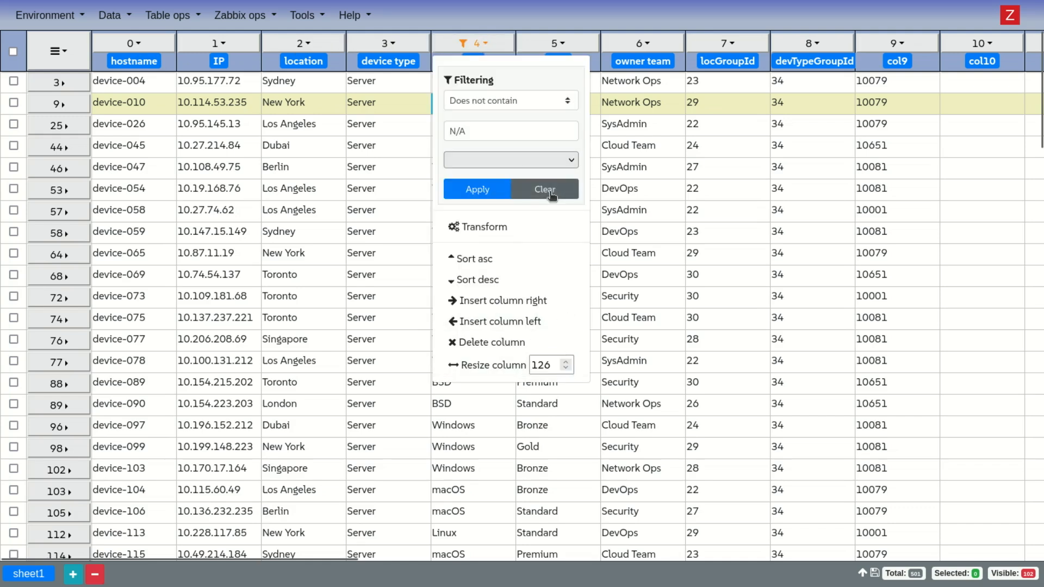
click(551, 189)
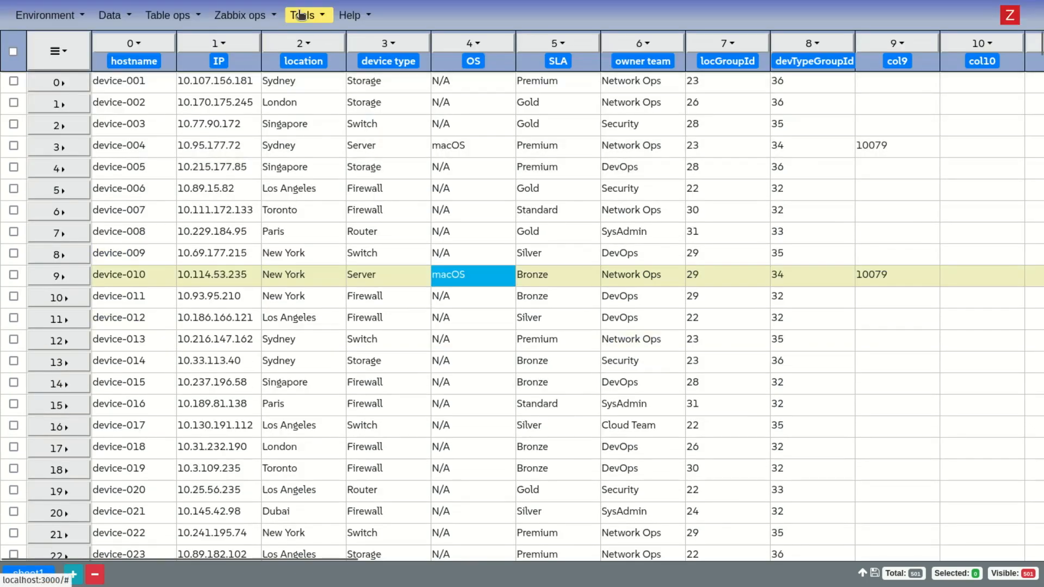
click(301, 15)
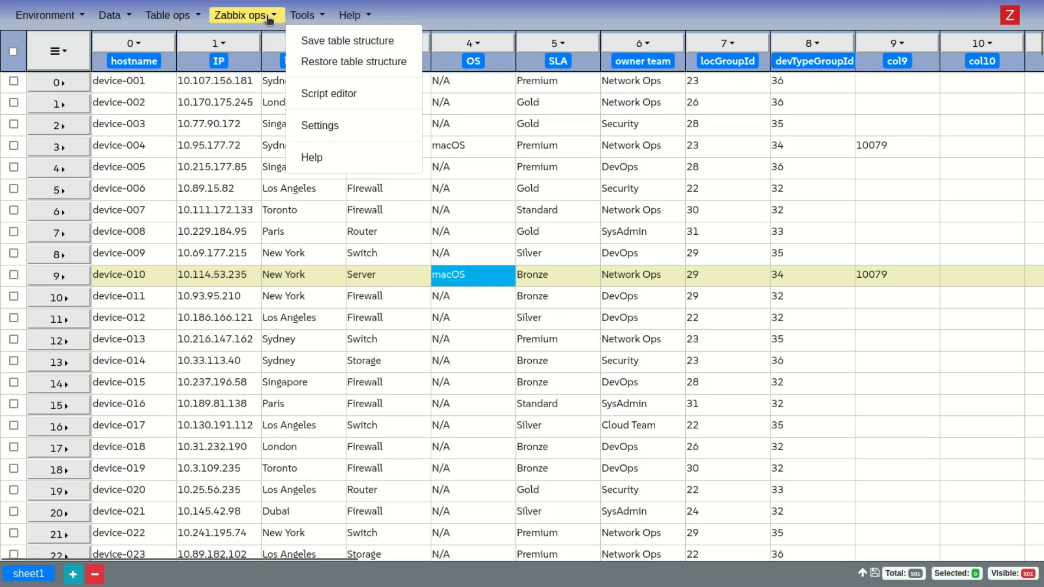
Start a data push to Zabbix and replace its body with the copied host JSON containing interfaces, groups, templates and tags.
click(268, 16)
click(237, 62)
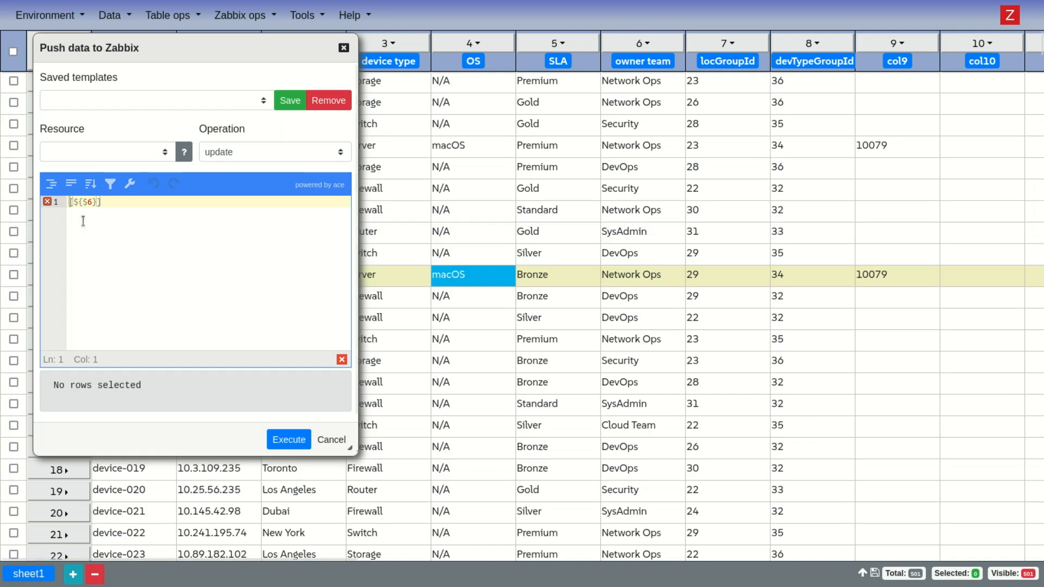
key(ctrl+a)
key(ctrl+v)
scroll(62, 256, up, 5)
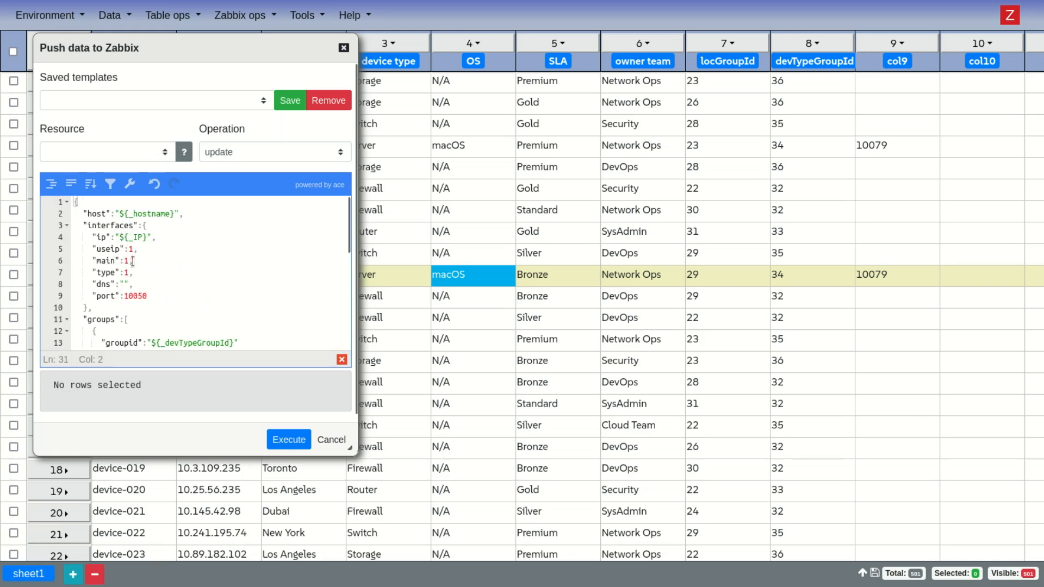
Make the push dialog taller and move it over the middle columns of the sheet, checking the ${_hostname} entry.
drag(355, 452, 354, 487)
drag(83, 213, 184, 213)
drag(227, 56, 630, 64)
click(575, 279)
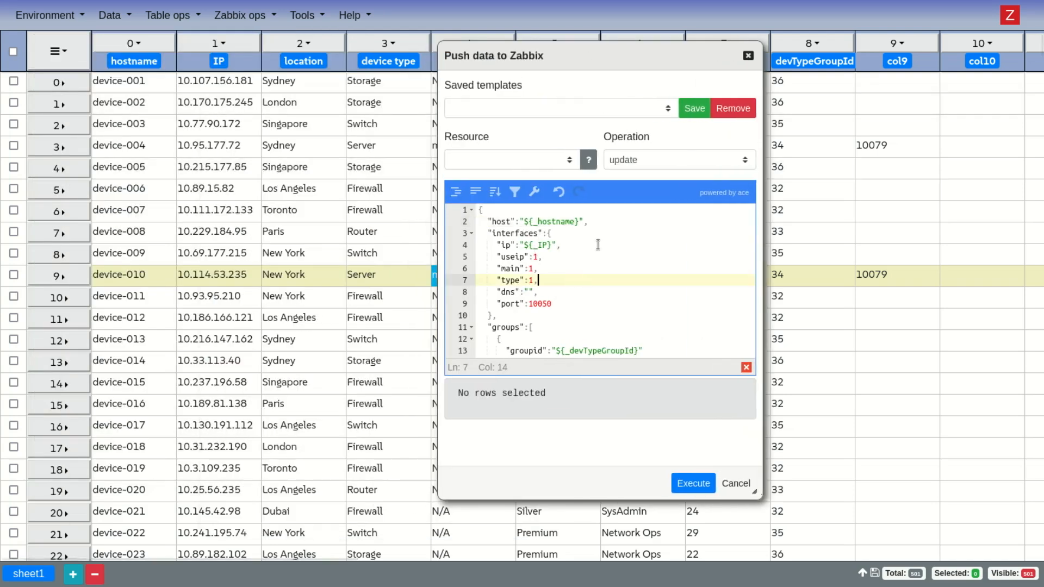
Select all rows, refresh the push template's preview, and examine the message it gives.
click(13, 51)
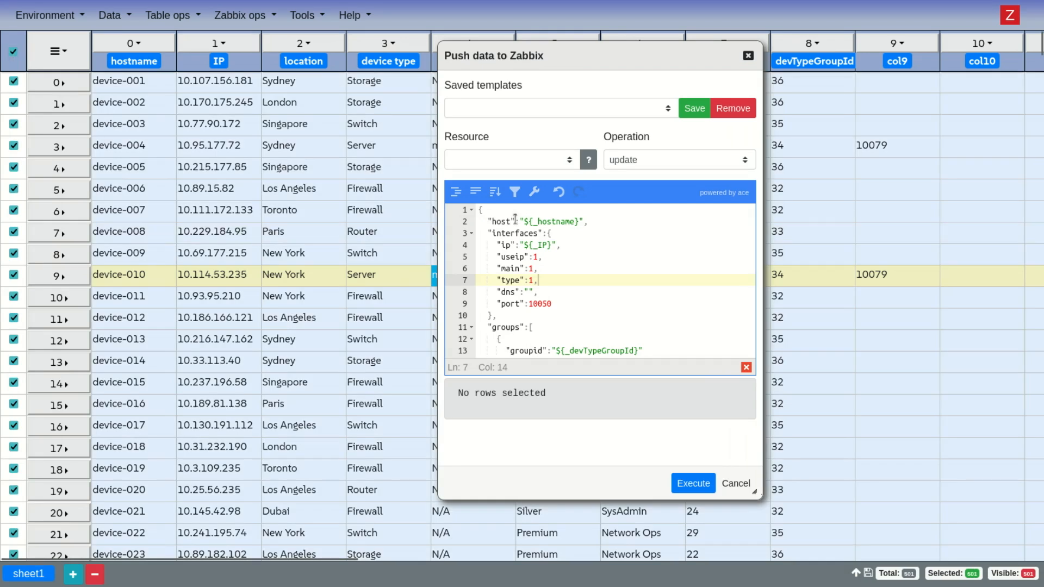
click(580, 234)
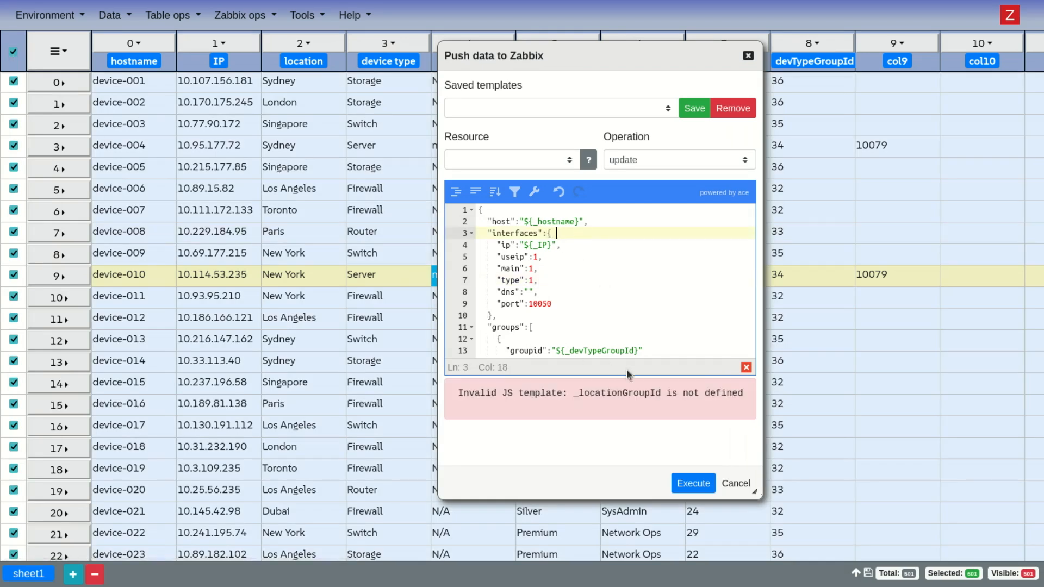
drag(486, 397, 687, 392)
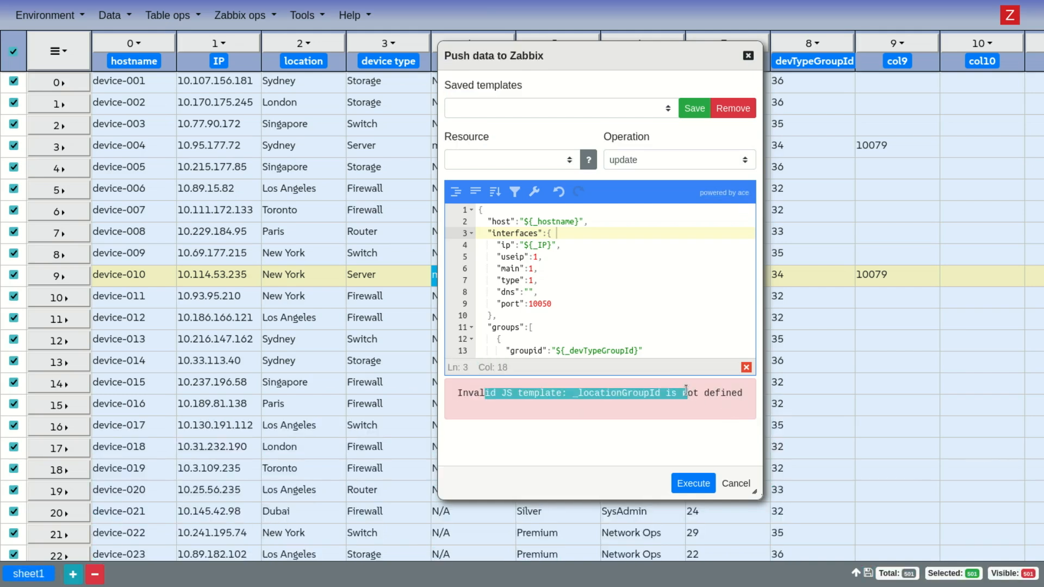
click(547, 244)
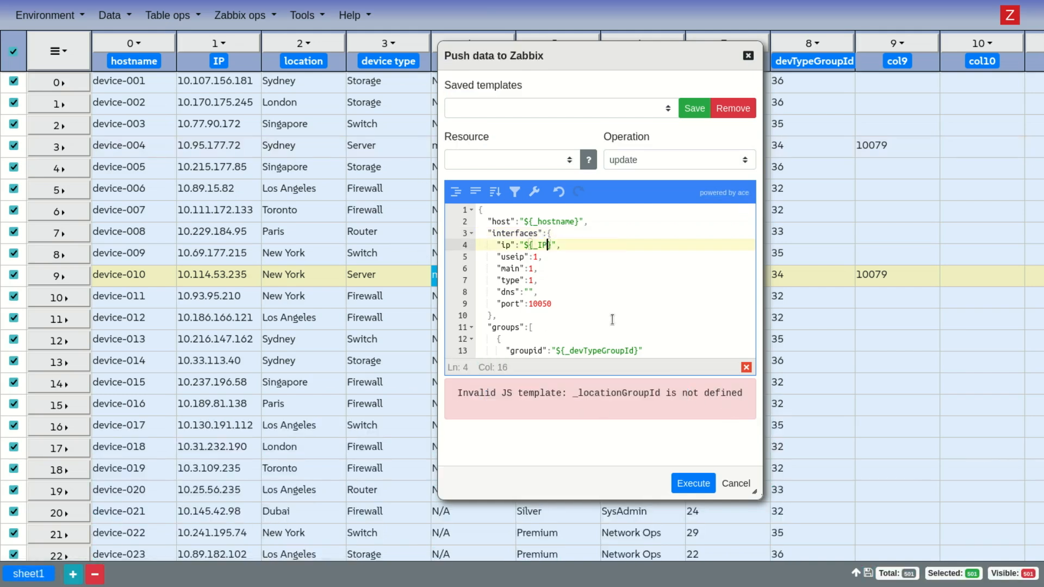
Highlight _devTypeGroupId in the push template and move the dialog clear of the group ID column headers.
double_click(597, 349)
drag(644, 72, 725, 91)
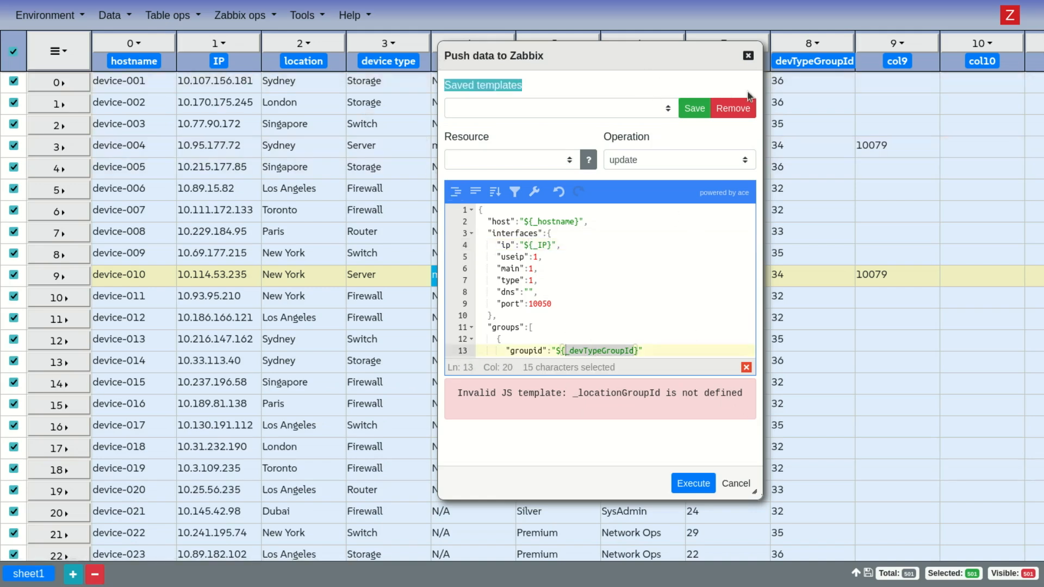
drag(678, 58, 809, 104)
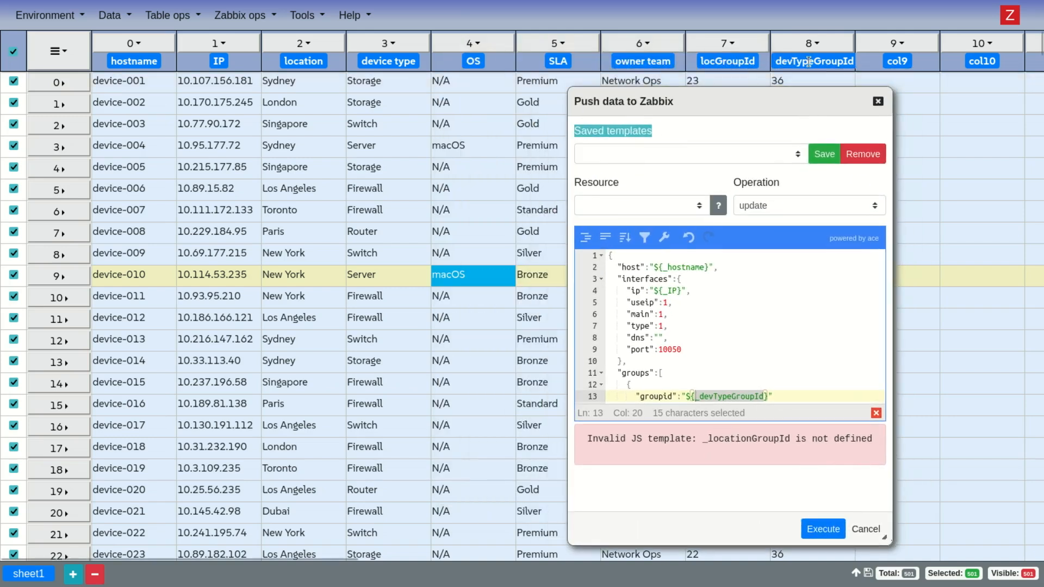
Change the second groupid value in the push template to ${_locGroupId}.
scroll(721, 336, down, 2)
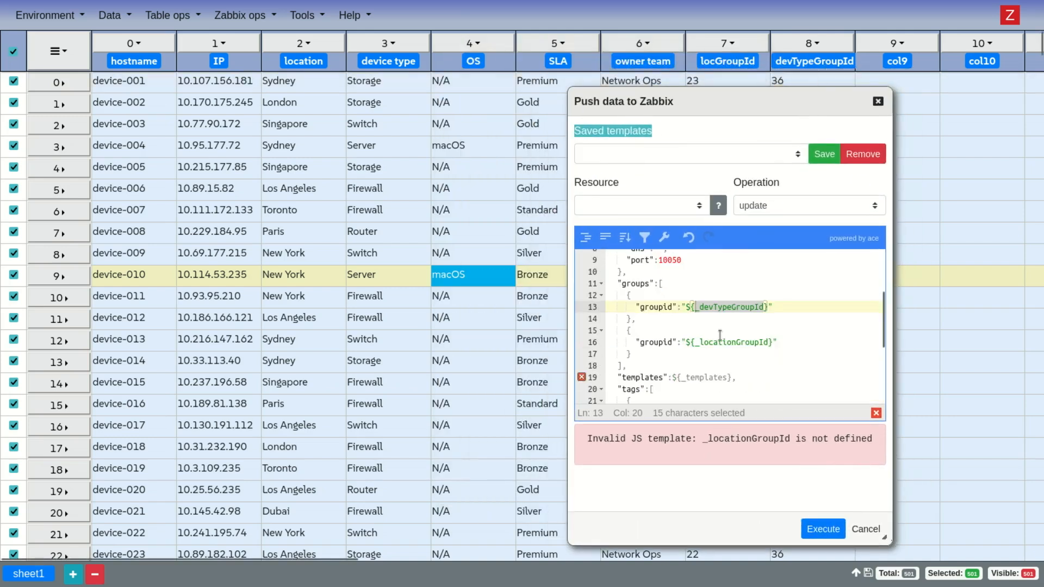
double_click(720, 343)
click(720, 343)
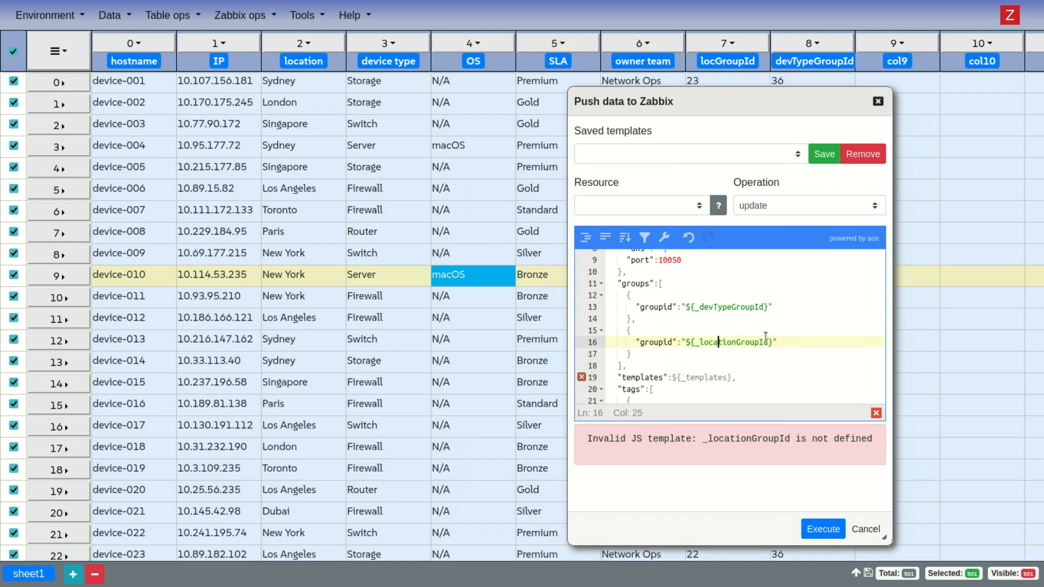
key(Delete)
key(Delete)
key(Delete)
key(Delete)
key(Delete)
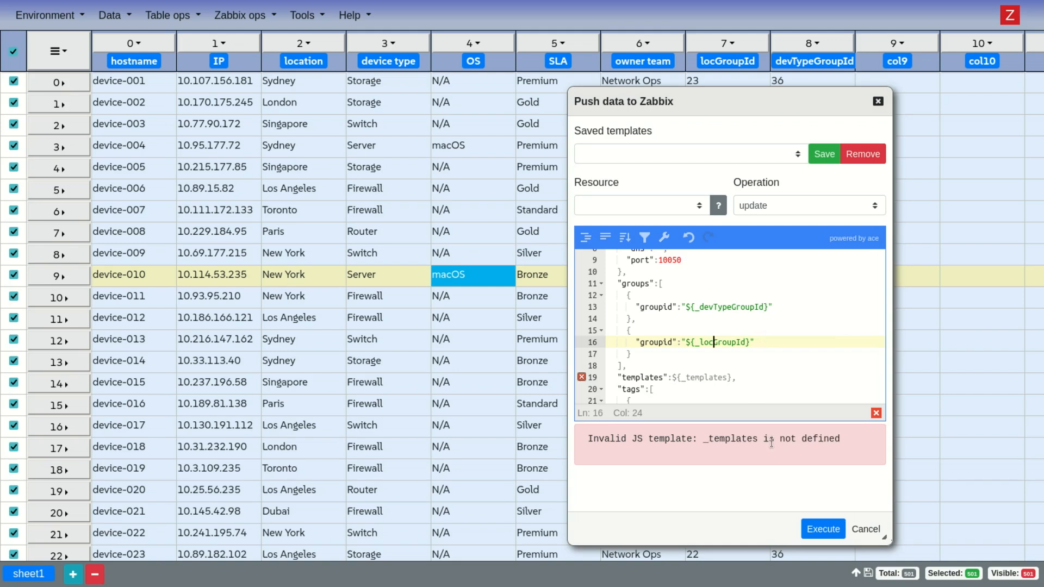
Delete the templates line with ${_templates} from the push template.
double_click(743, 438)
click(747, 380)
key(shift+Up)
key(BackSpace)
Check the TEAM tag's ${_owner} variable and rename the owner team column to owner to match it.
scroll(604, 337, down, 2)
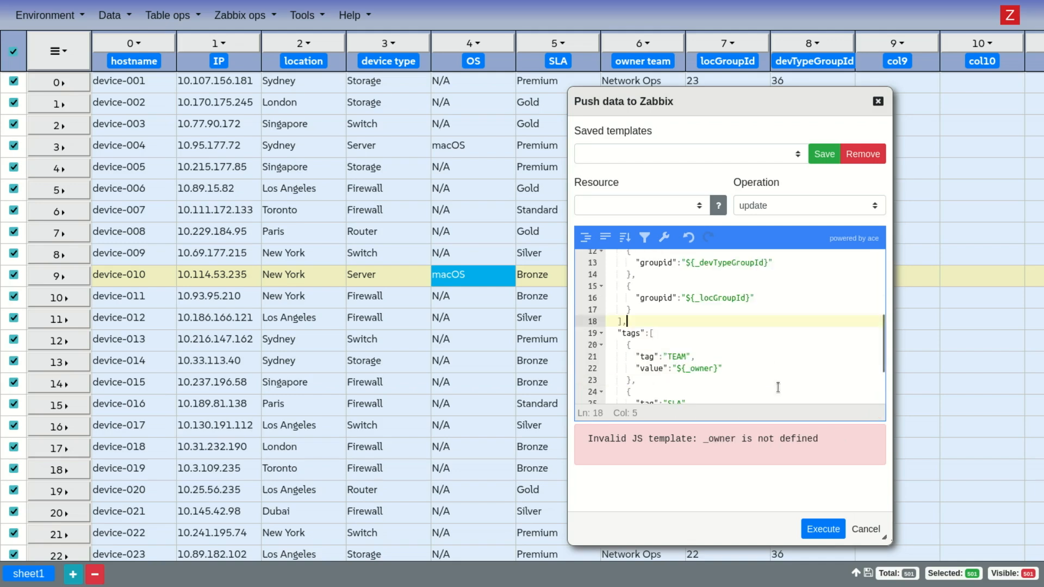
double_click(706, 370)
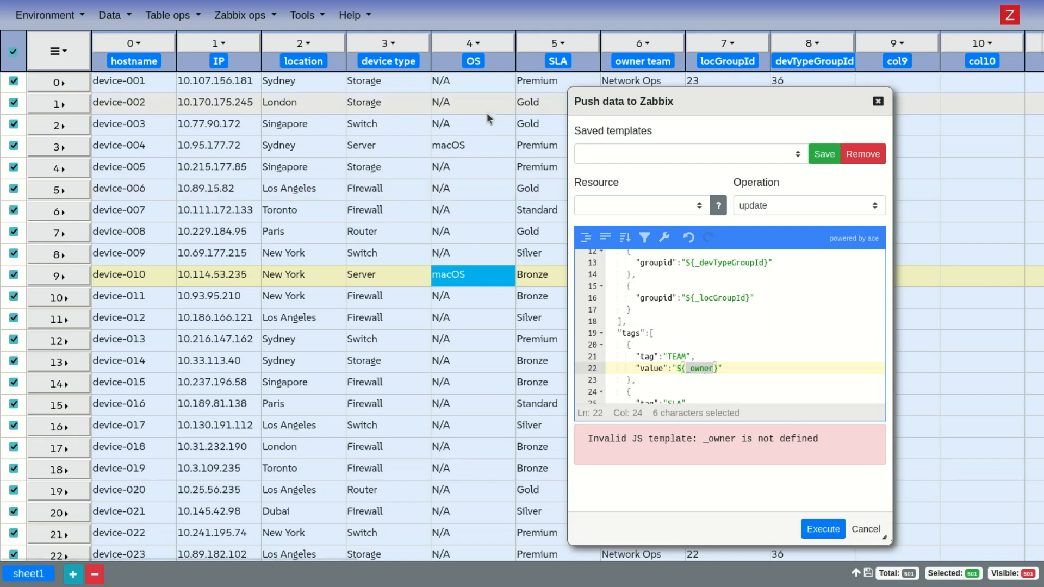
double_click(639, 63)
double_click(641, 63)
key(BackSpace)
key(BackSpace)
key(Return)
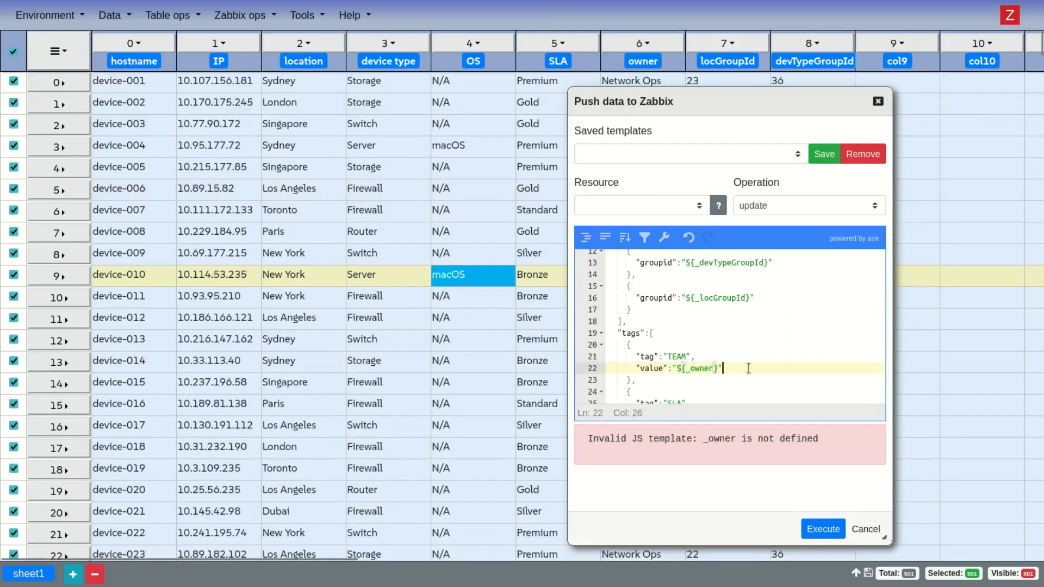
Refresh the push preview, check the SLA tag's variable, and examine the resolved host JSON.
click(749, 368)
scroll(749, 369, down, 3)
double_click(691, 351)
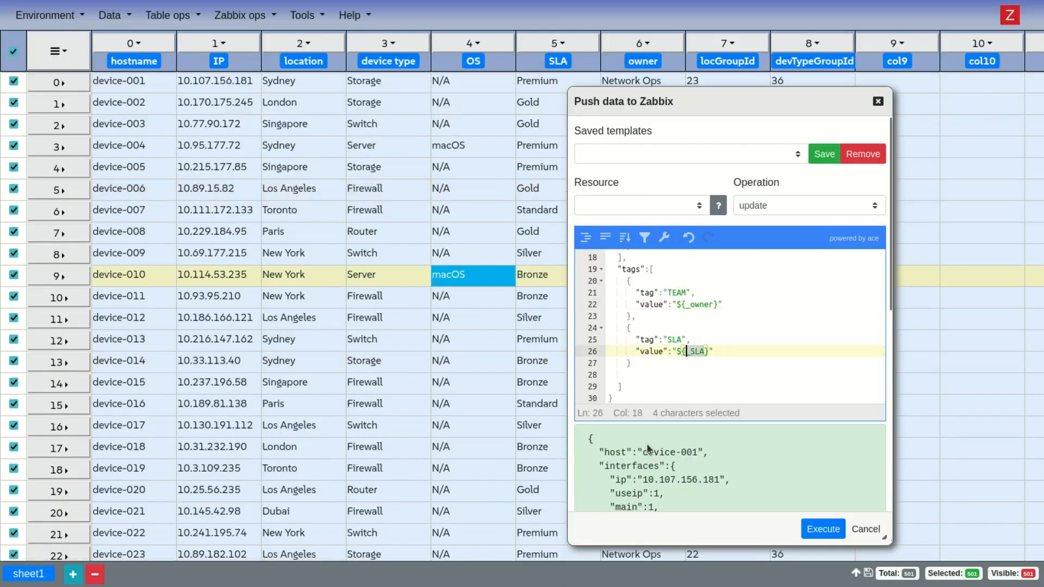
scroll(648, 444, down, 8)
scroll(647, 443, up, 6)
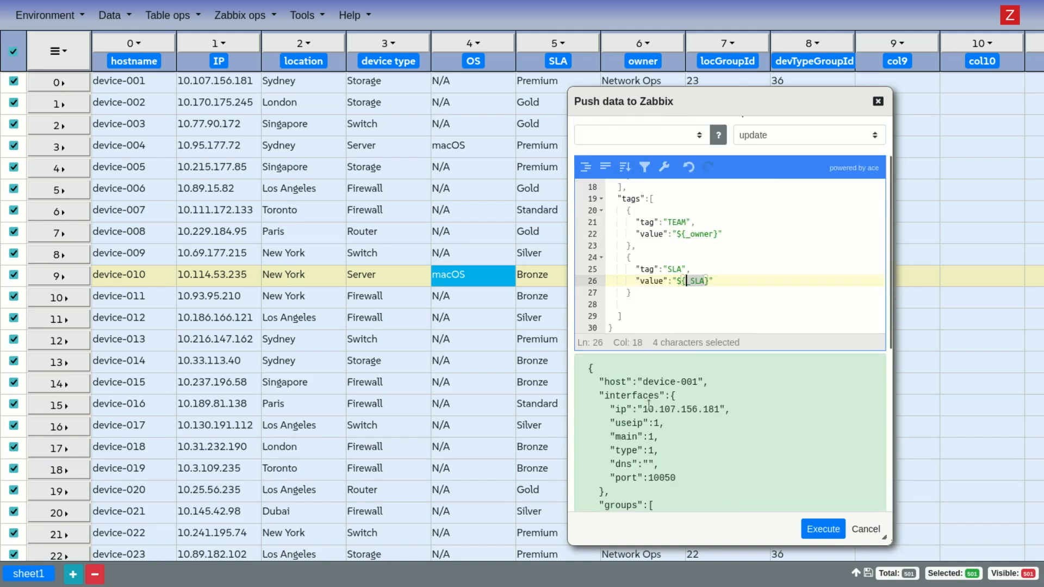
scroll(653, 410, up, 2)
Remove the blank line after the SLA tag in the push template.
click(739, 353)
click(679, 374)
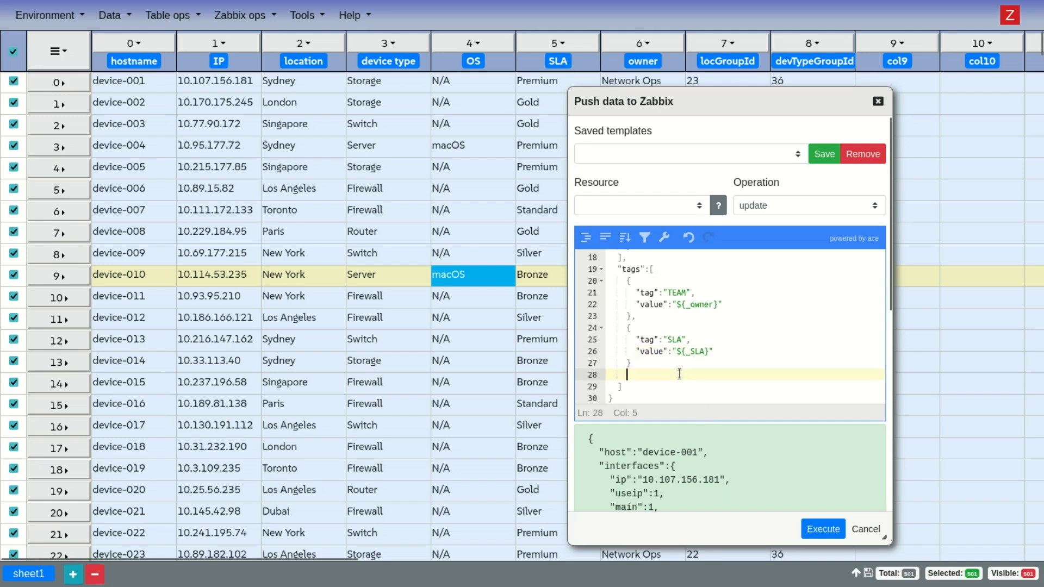
key(shift+Home)
key(Delete)
key(Delete)
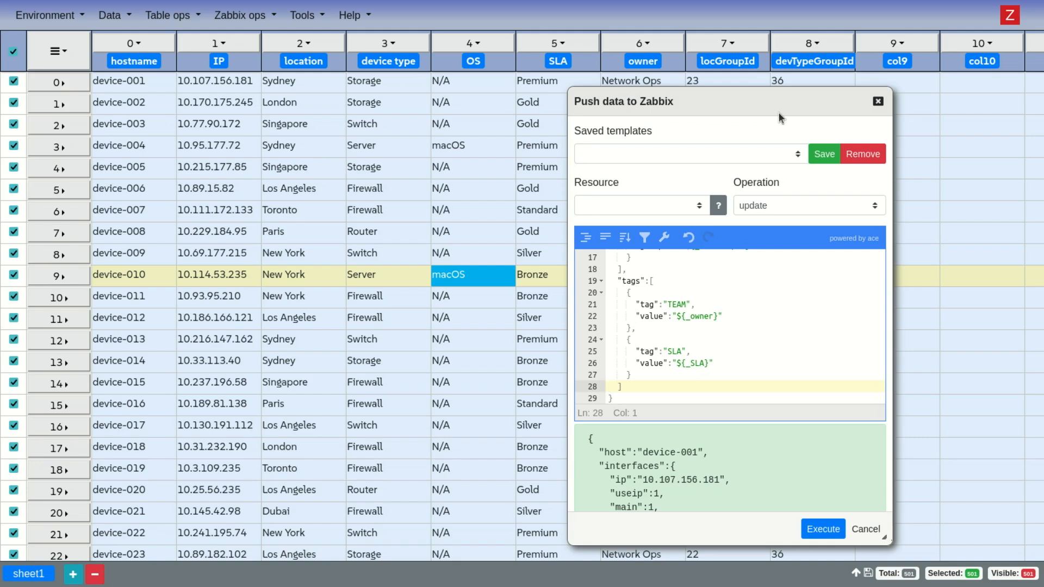
Add a "templates": property without a value after the tags array in the push template and close the push dialog.
key(End)
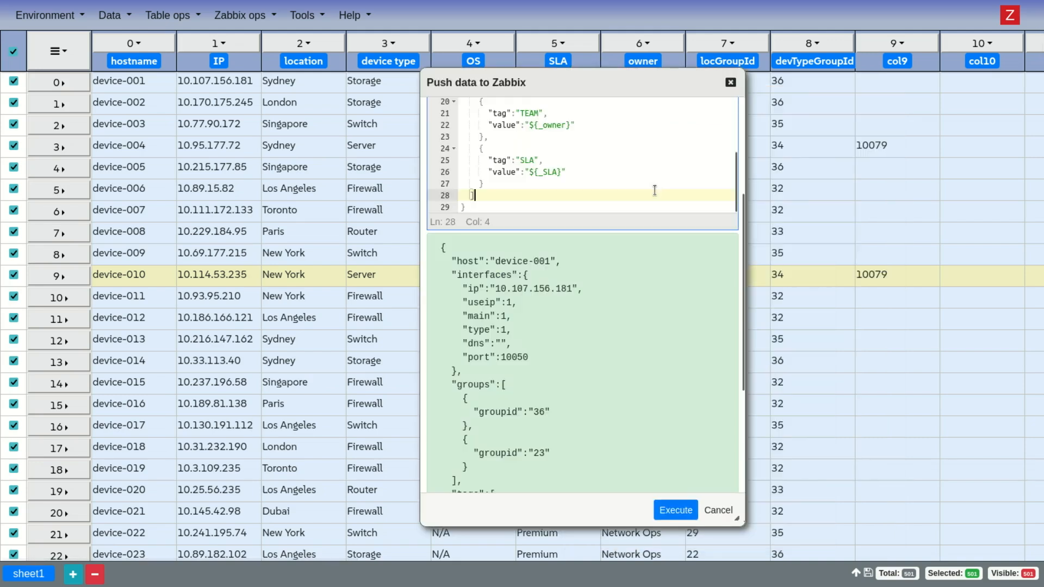
text(,)
key(Return)
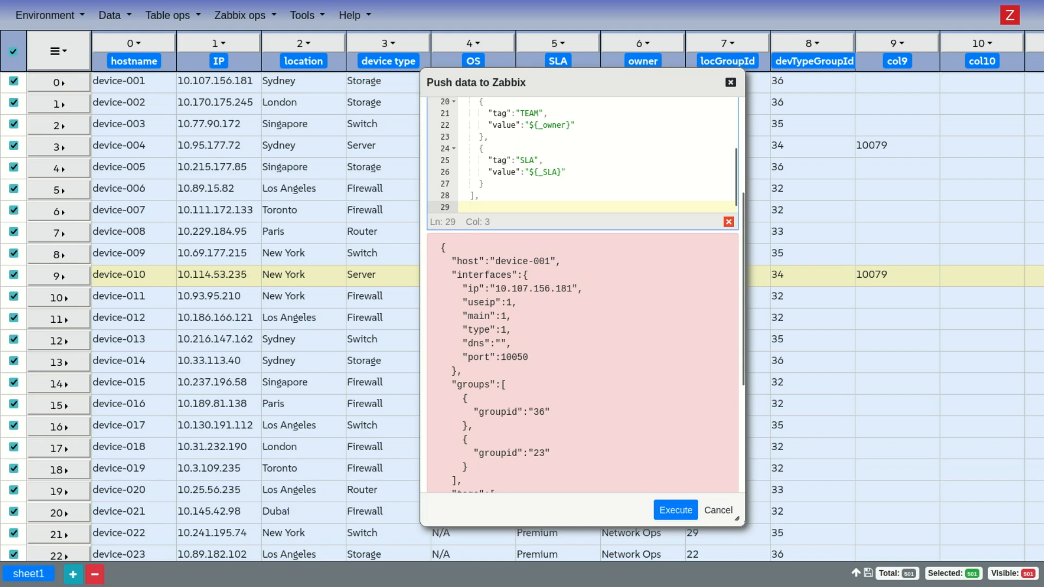
text("templates":)
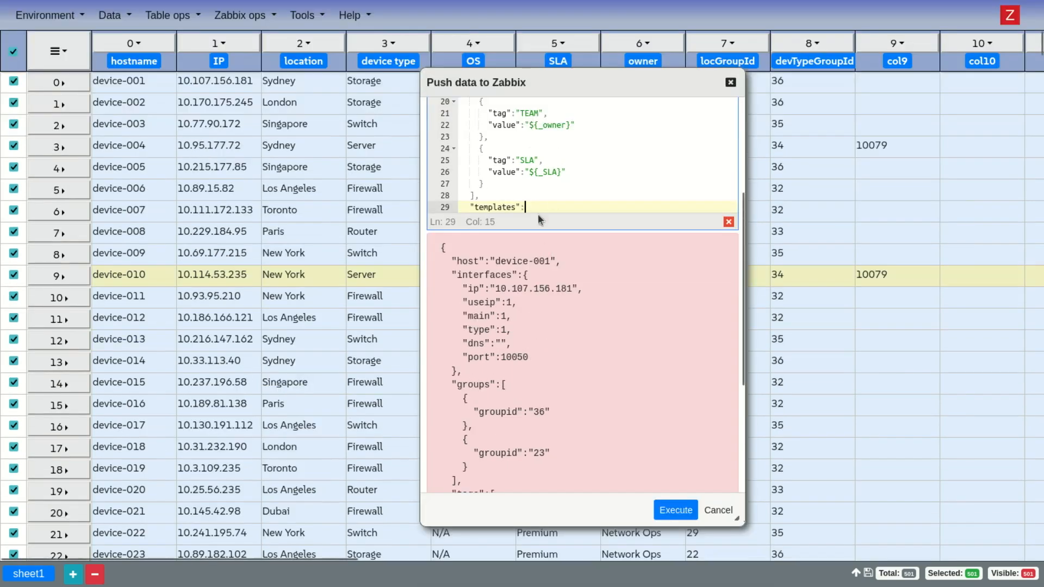
scroll(646, 168, down, 1)
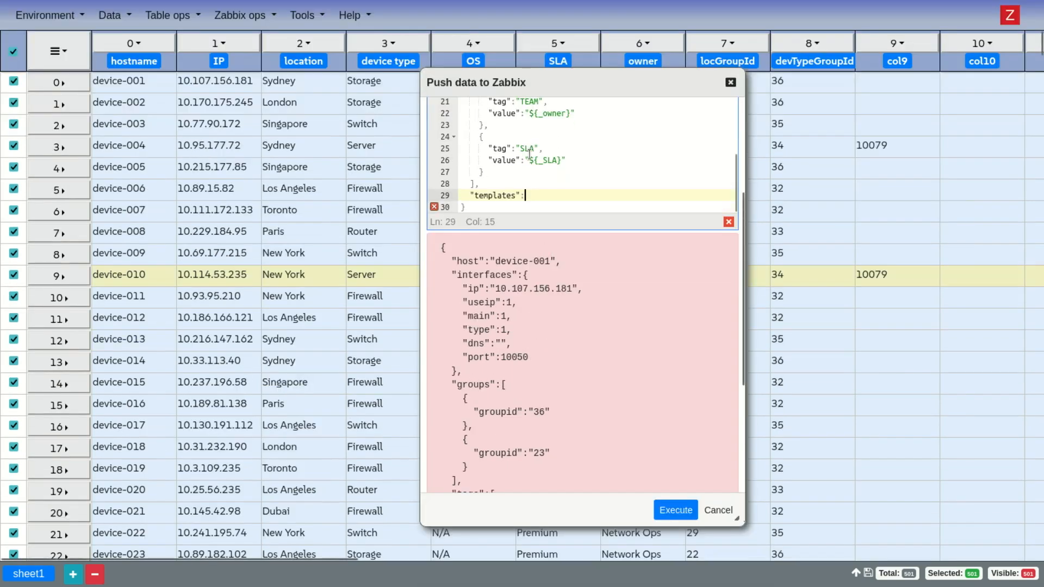
click(730, 84)
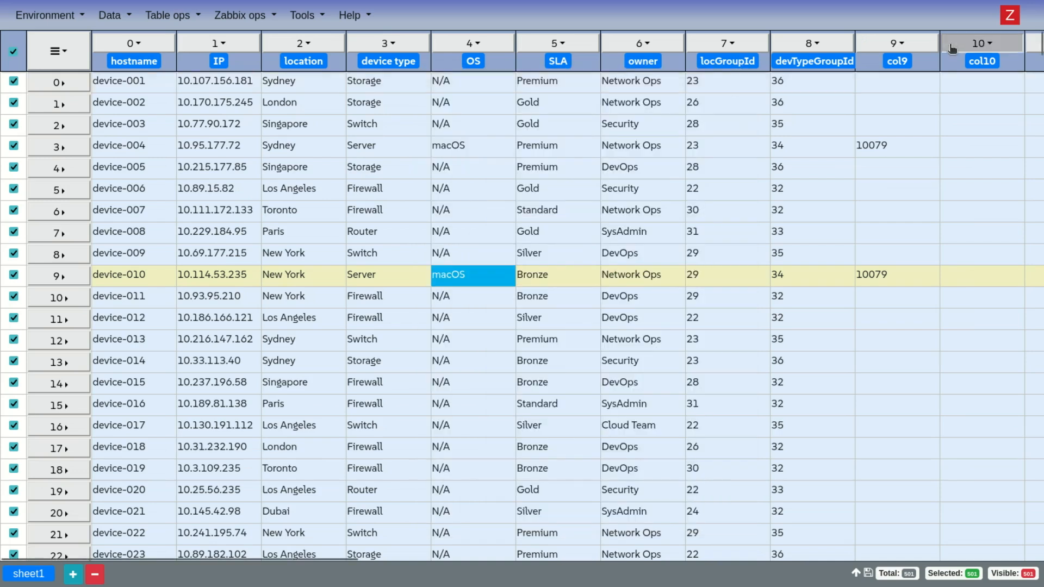
Open the transform for column col10 and replace its expression with $9 ? [$9] : [].
click(983, 43)
click(926, 226)
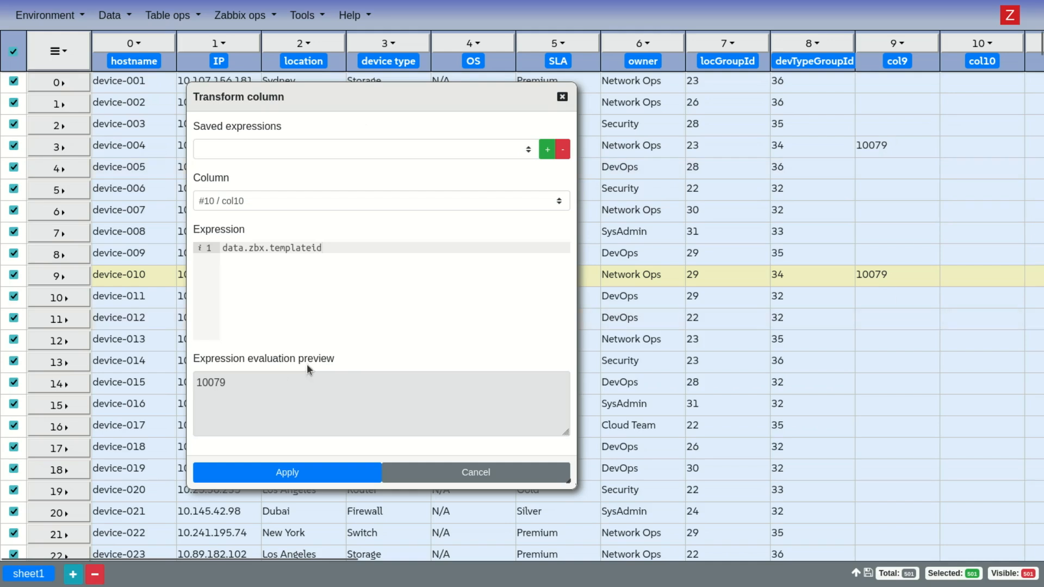
drag(342, 248, 162, 221)
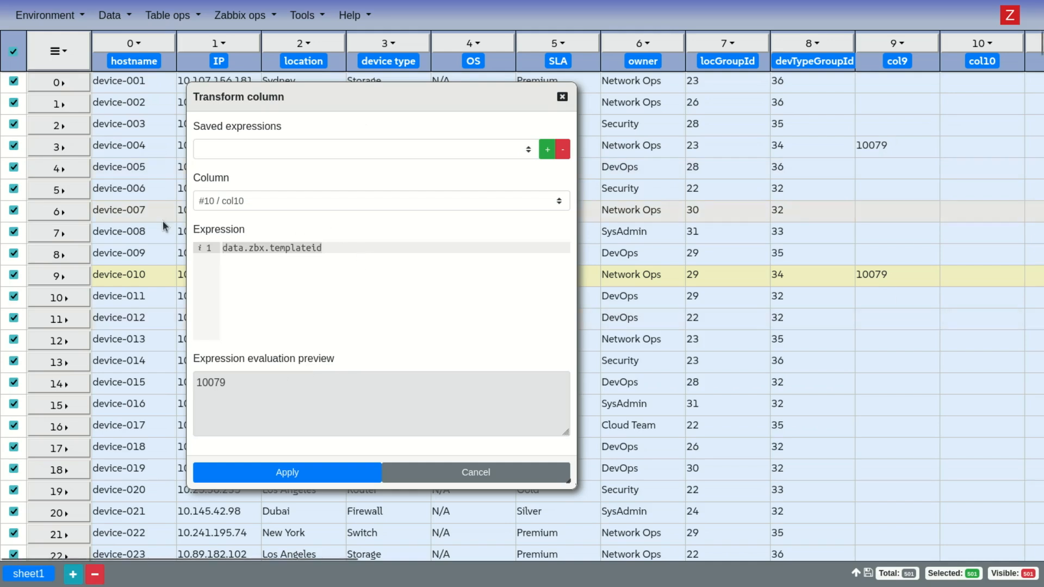
key(BackSpace)
text($)
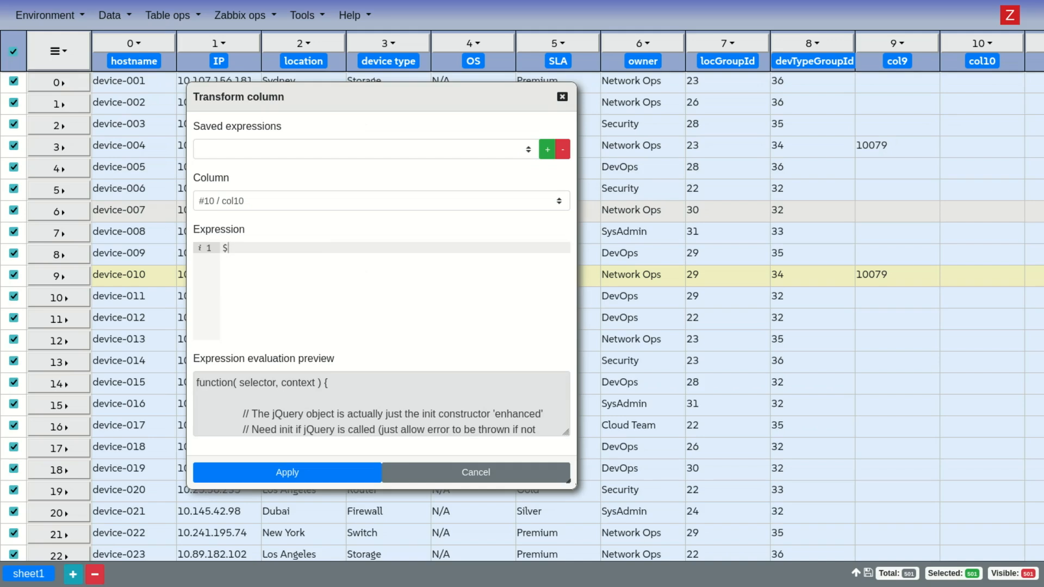
text(9)
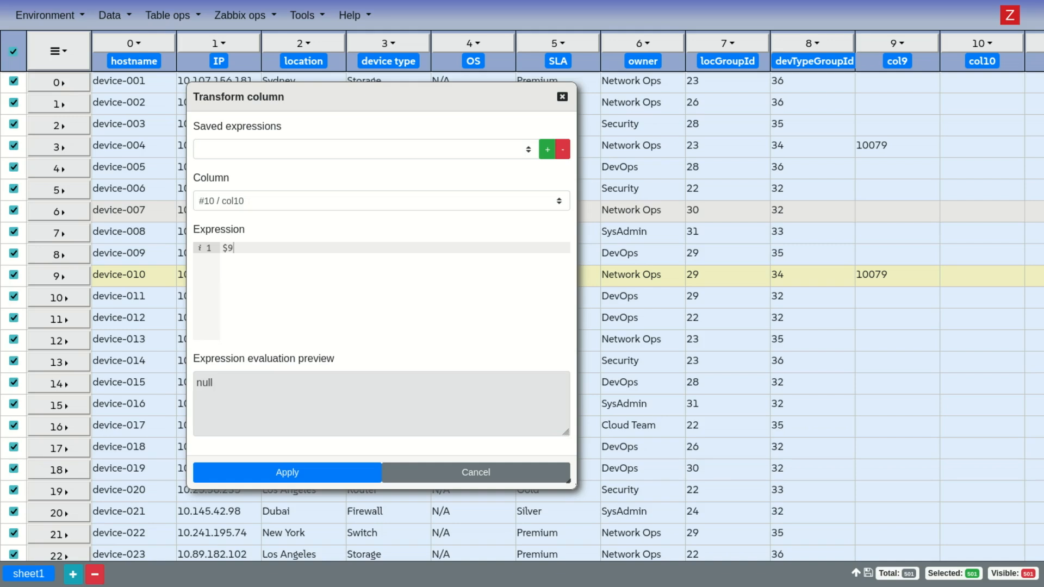
text( ?)
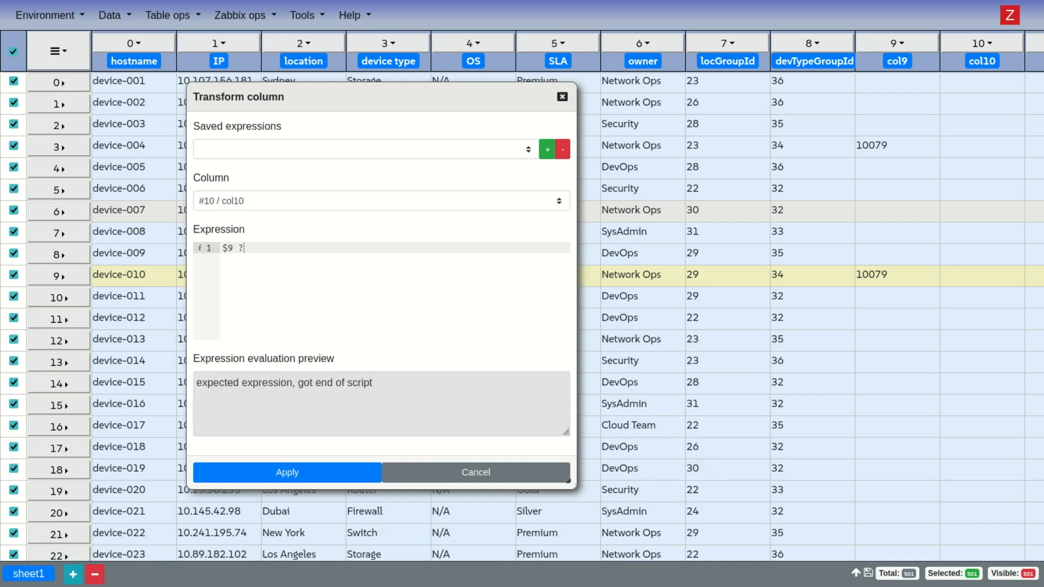
text( [$9)
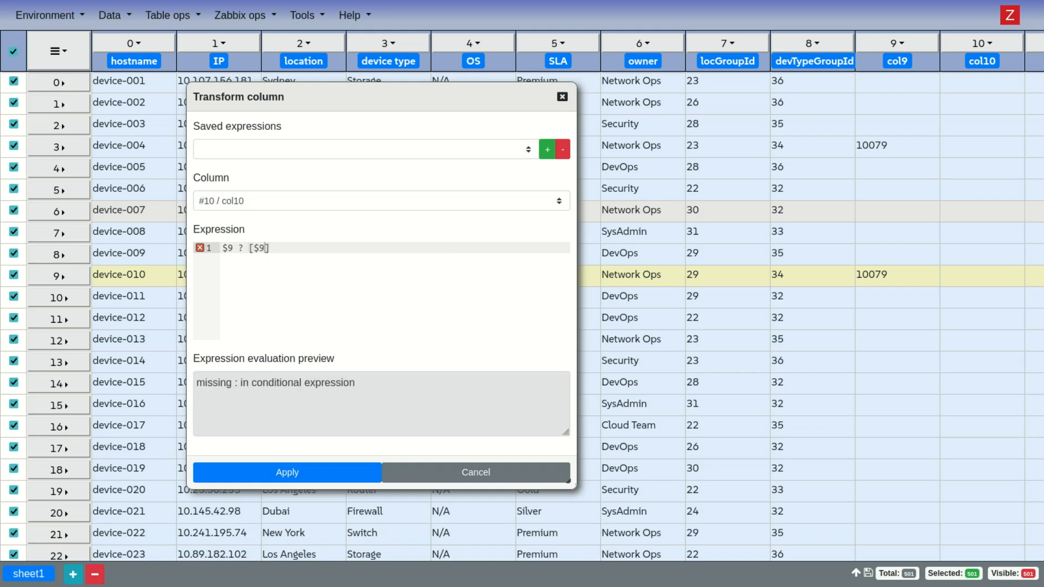
text( : [])
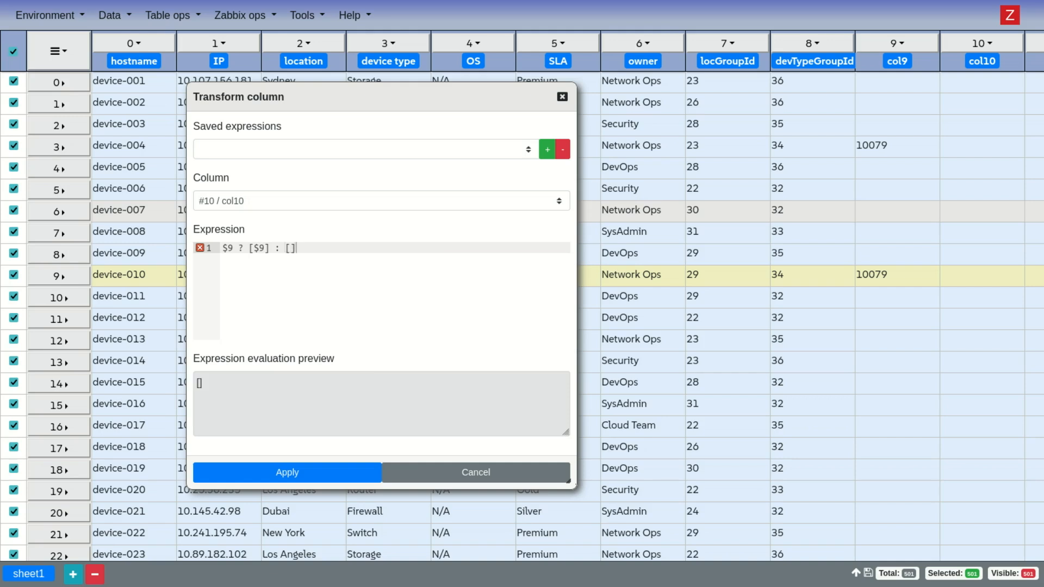
Wrap the conditional expression in parentheses and append .concat(10564) to it.
text(()
key(End)
text())
key(End)
text(.concate)
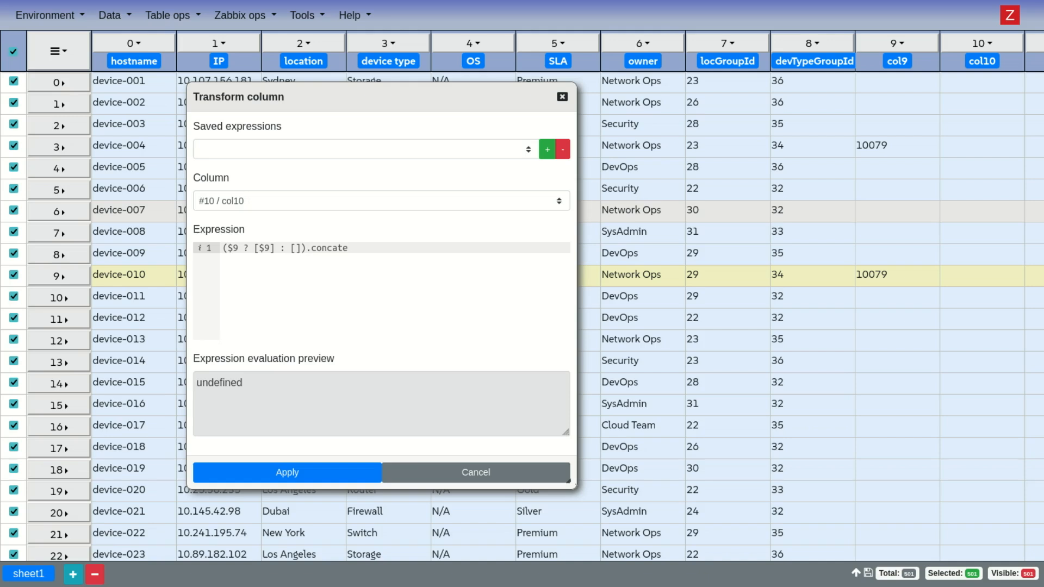
key(BackSpace)
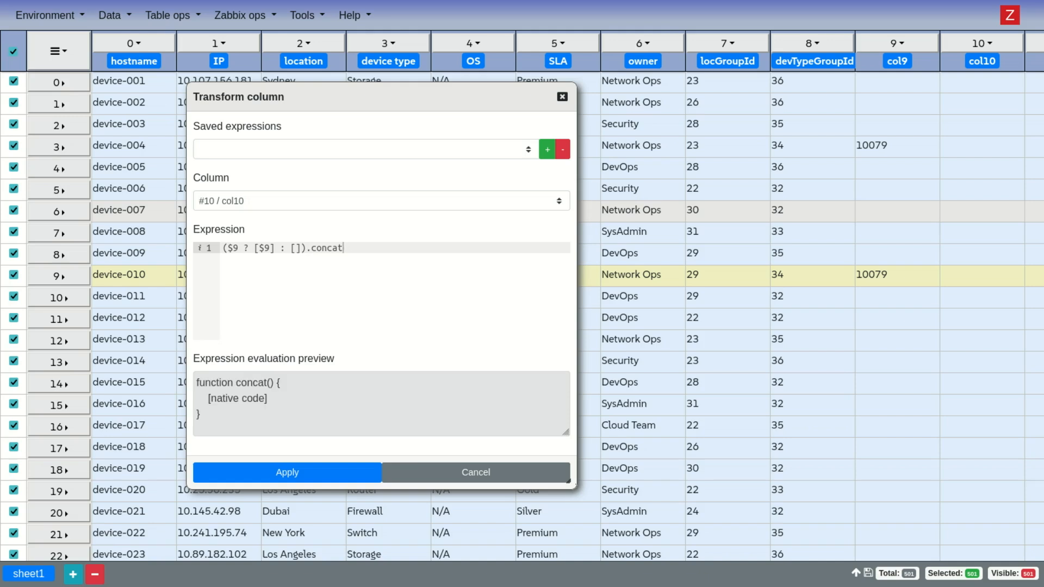
text(()10564)
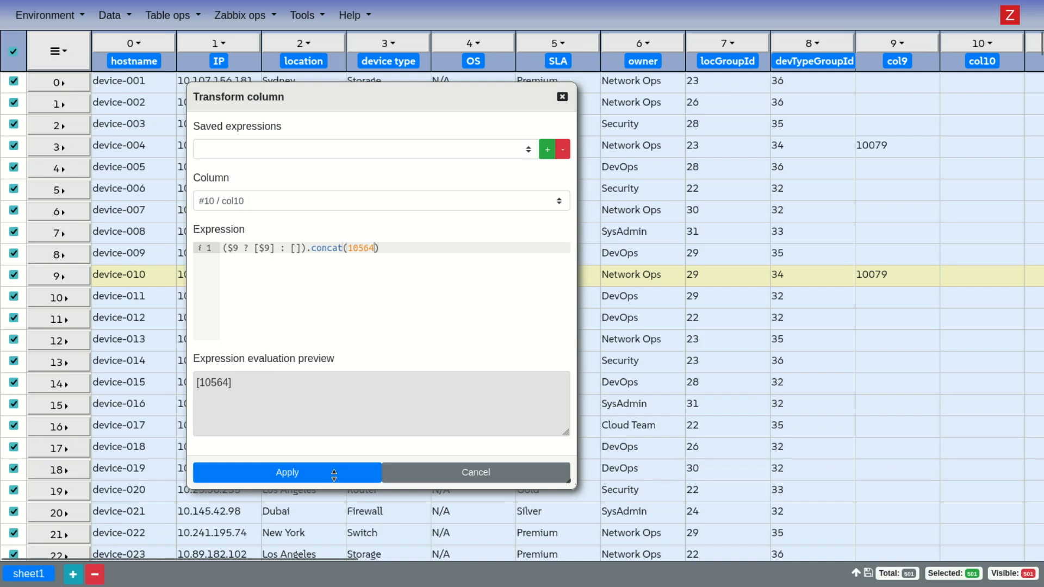
Append .map(id=>({})) to the col10 expression so each ID is mapped to an object.
click(408, 256)
text(.)
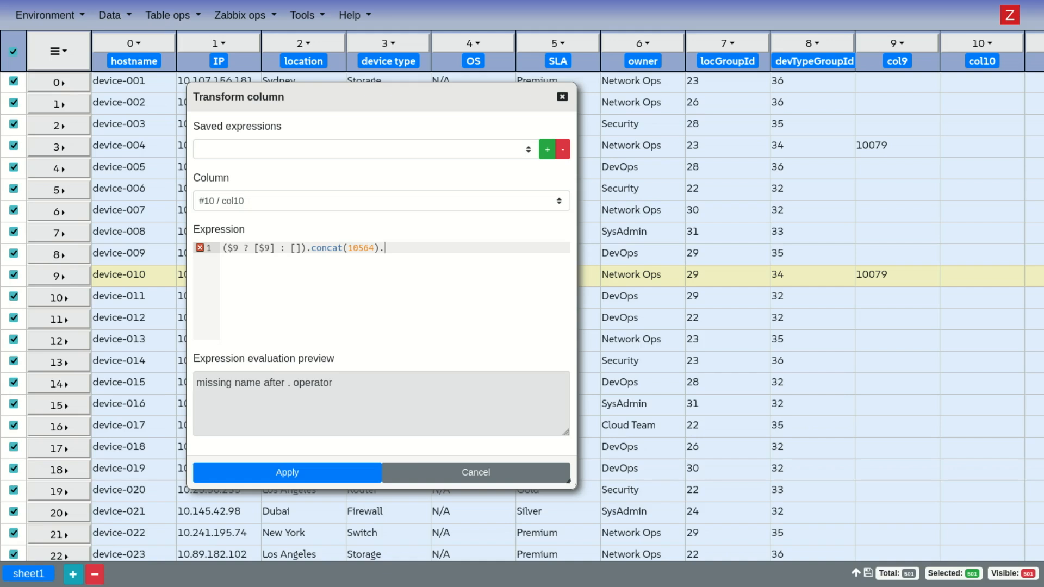
text(map)
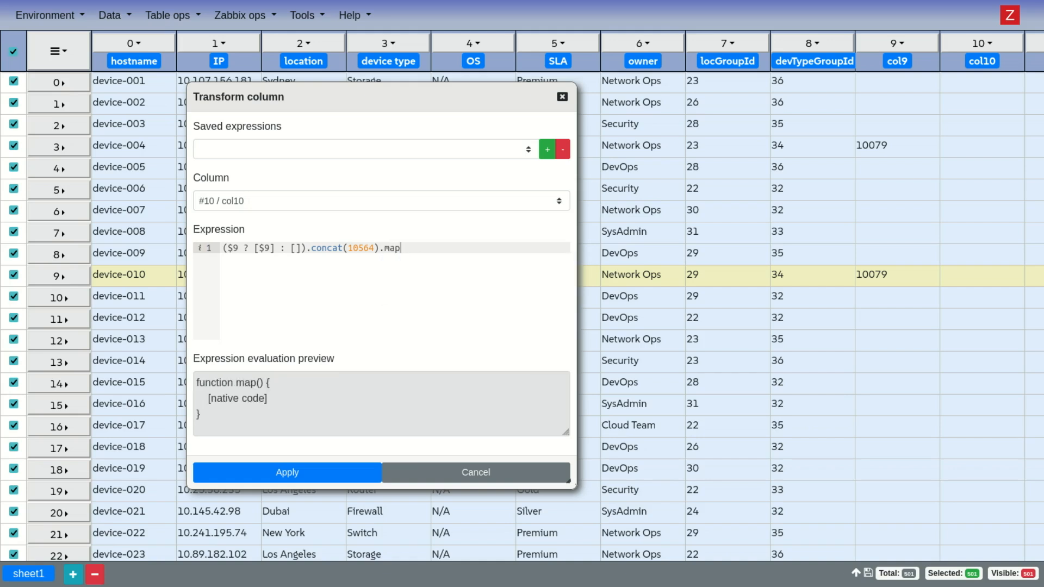
text((t=)
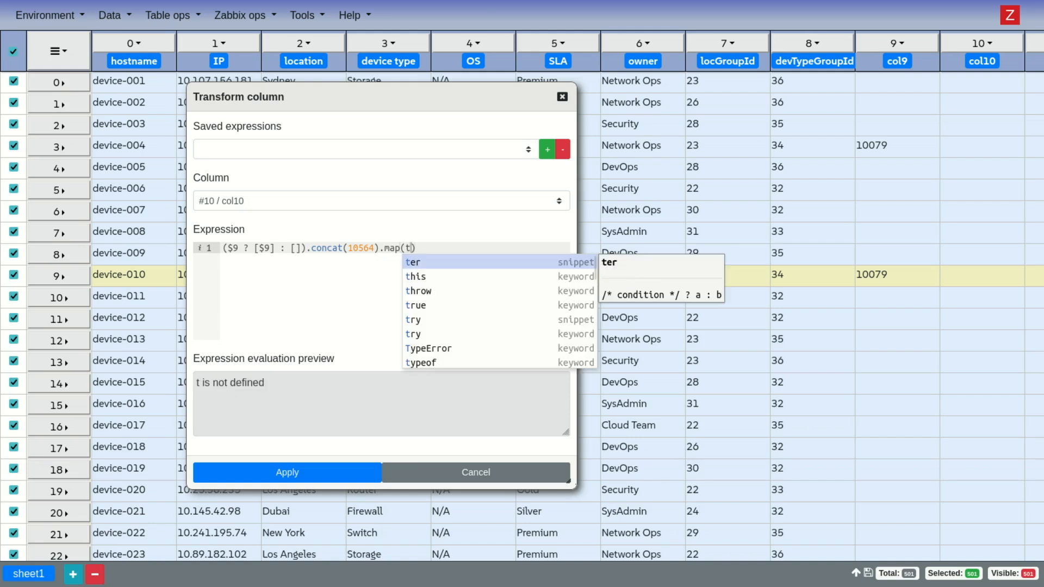
text(>)
key(Left)
key(Left)
key(BackSpace)
text(id)
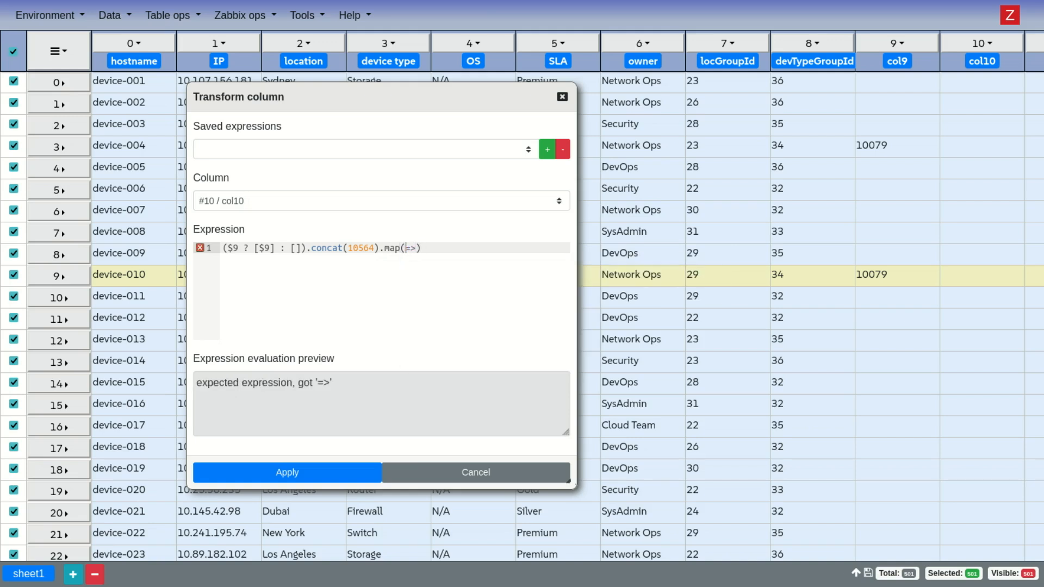
key(Right)
key(Right)
text(()
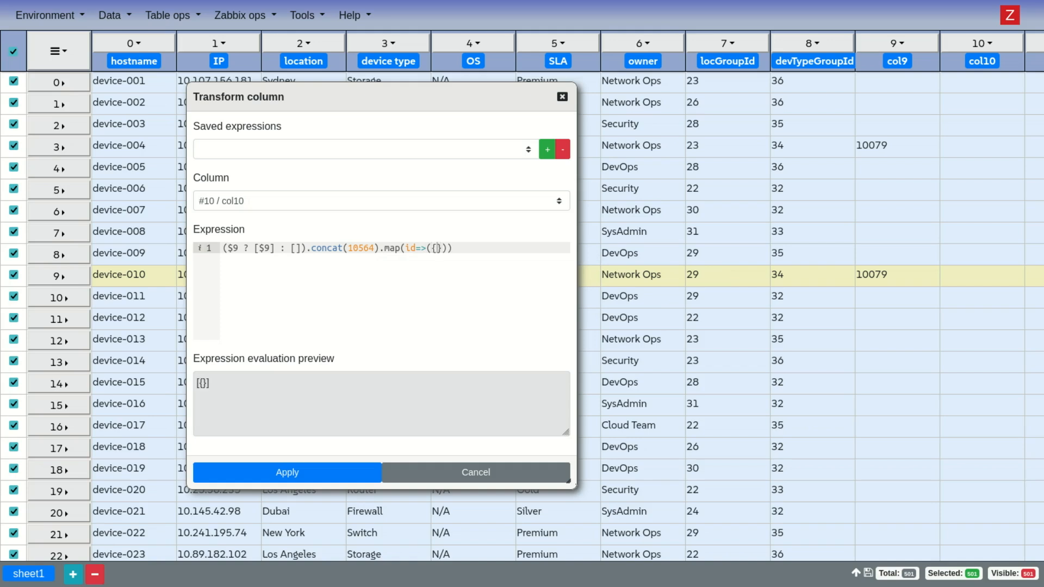
Fill the mapped object with templateid:id, apply the transform to col10 and close the dialog.
text(templateid)
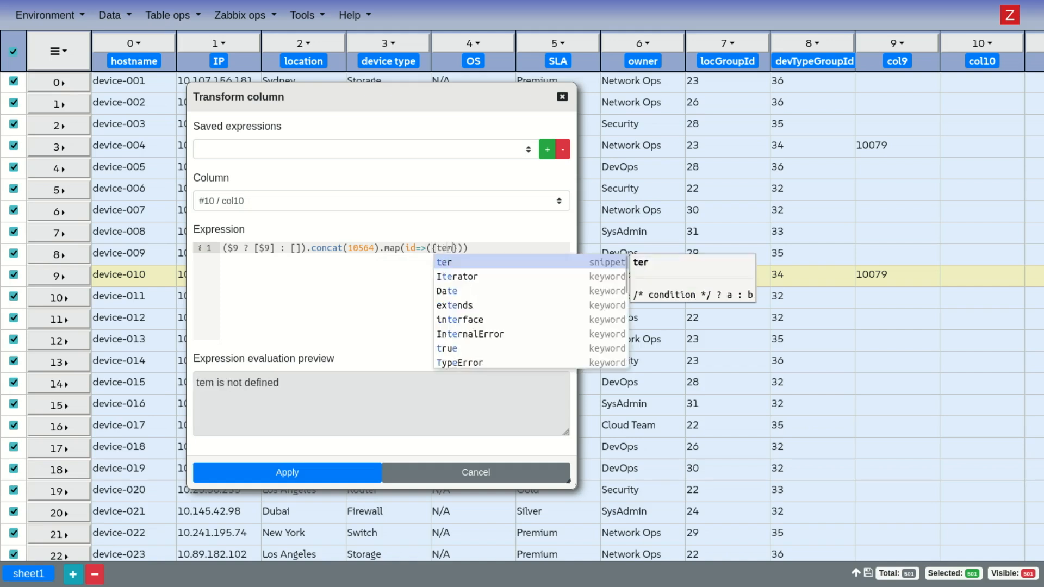
text(:)
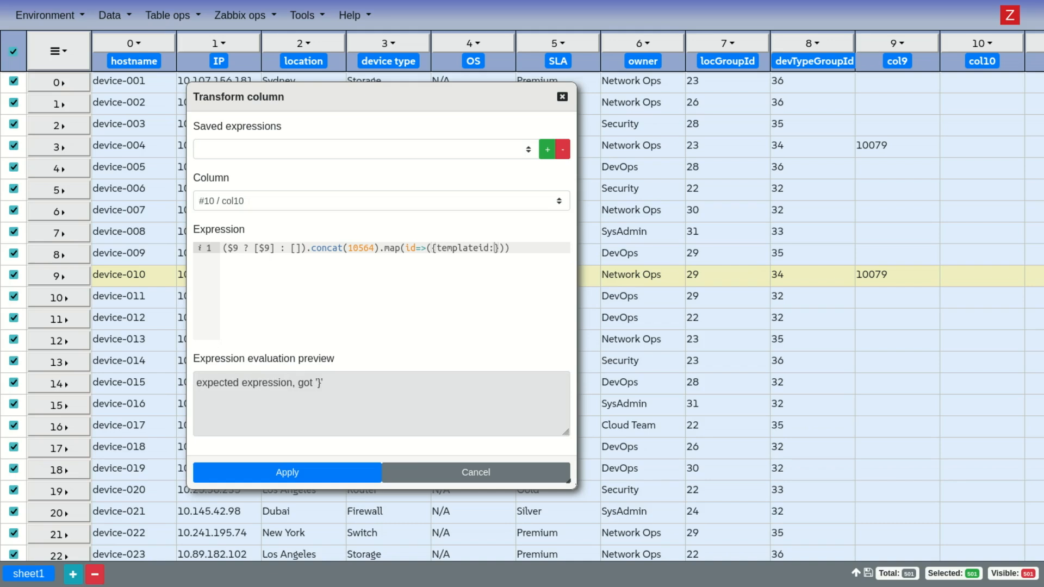
text(id)
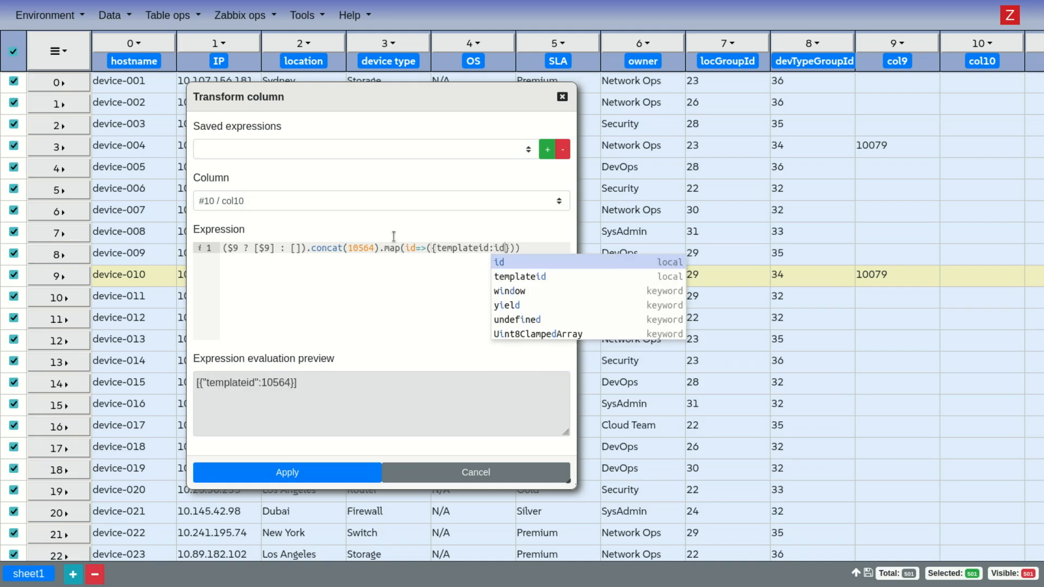
click(313, 474)
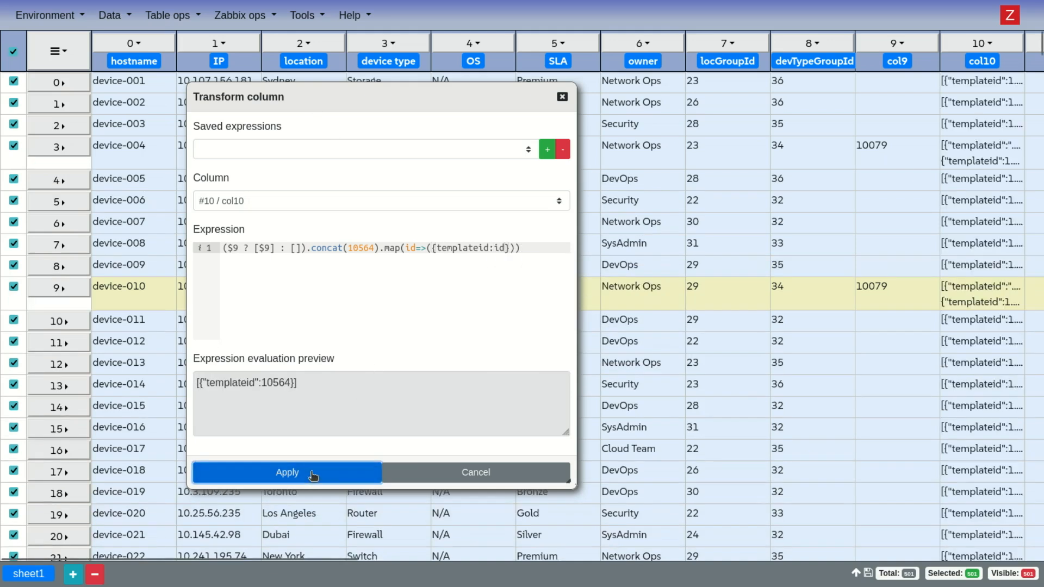
click(563, 96)
Resize column col10 to 300 and check the template arrays in rows 9 and 10.
scroll(604, 138, right, 3)
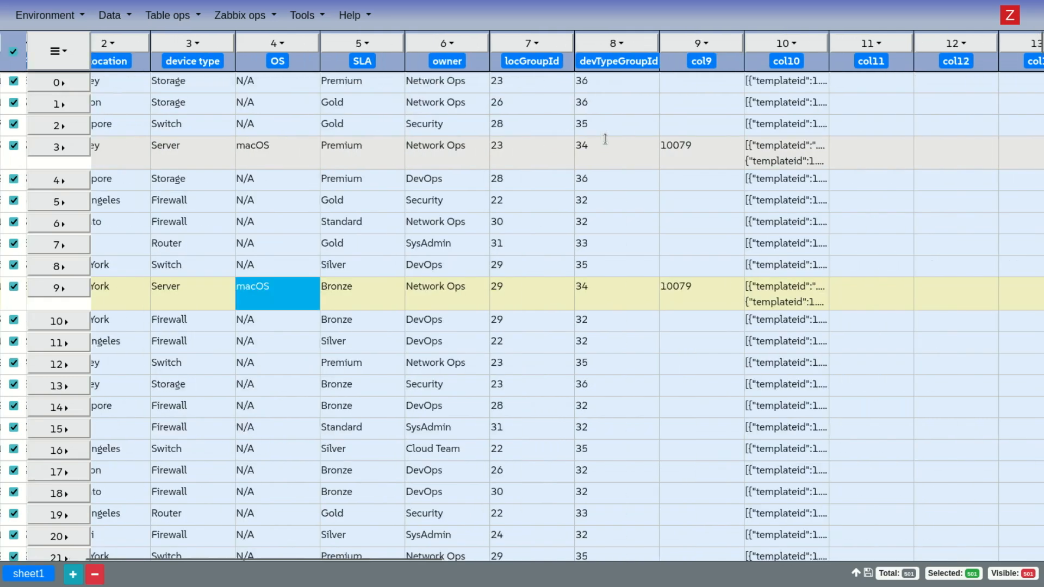
click(790, 49)
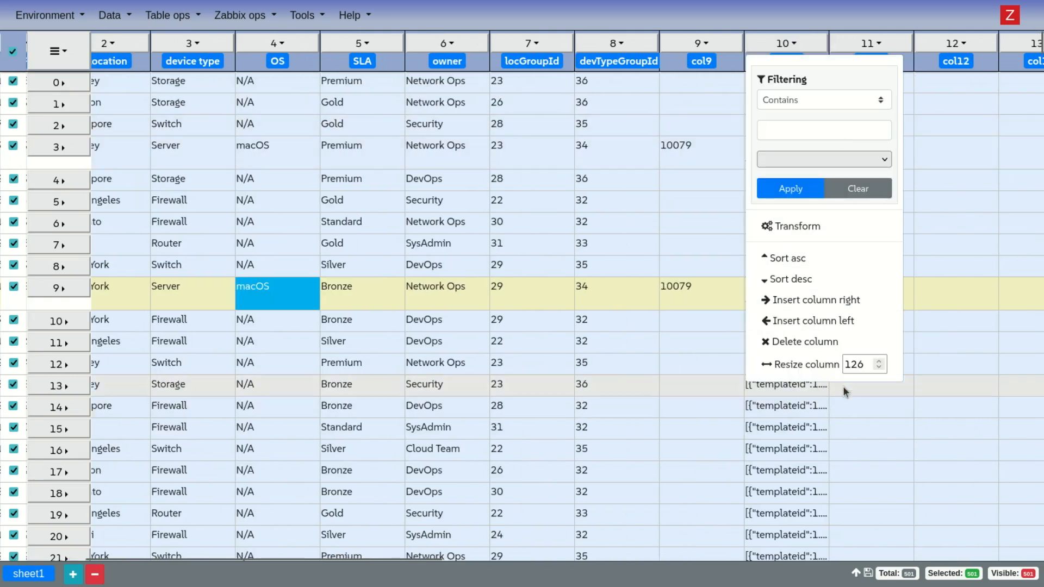
click(804, 366)
key(BackSpace)
key(BackSpace)
key(BackSpace)
text(300)
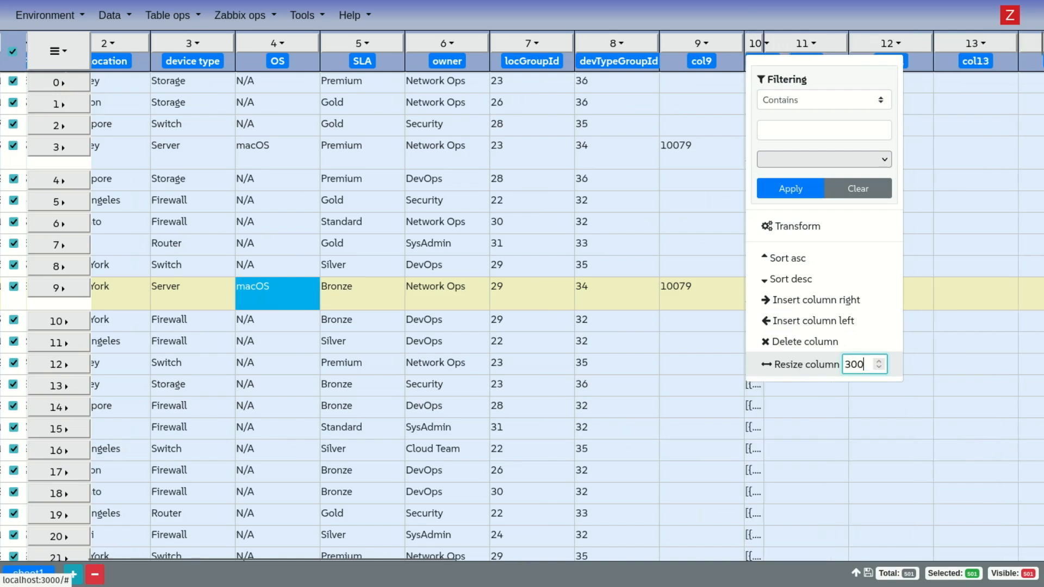
click(679, 373)
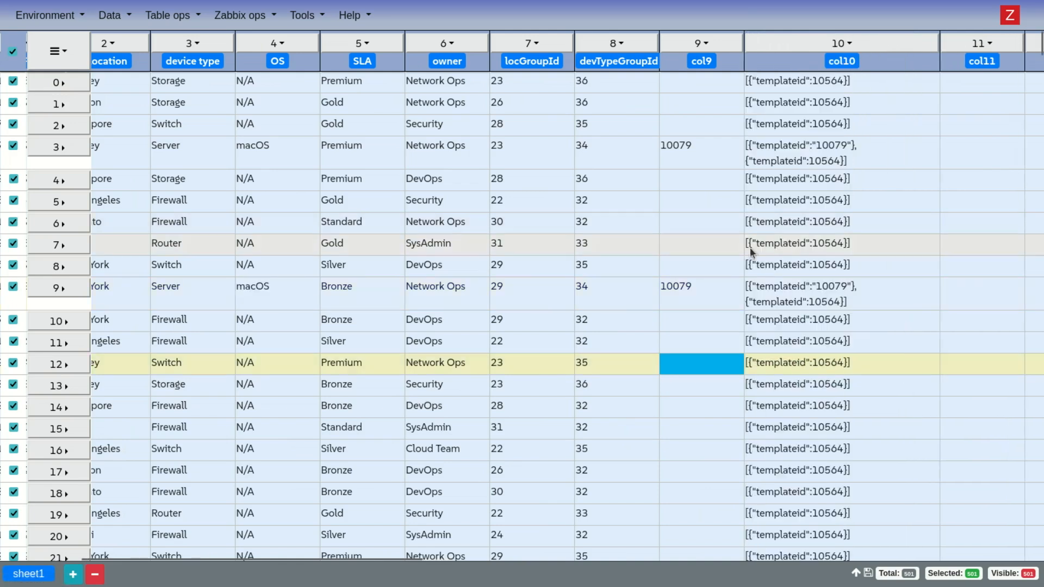
drag(868, 320, 745, 320)
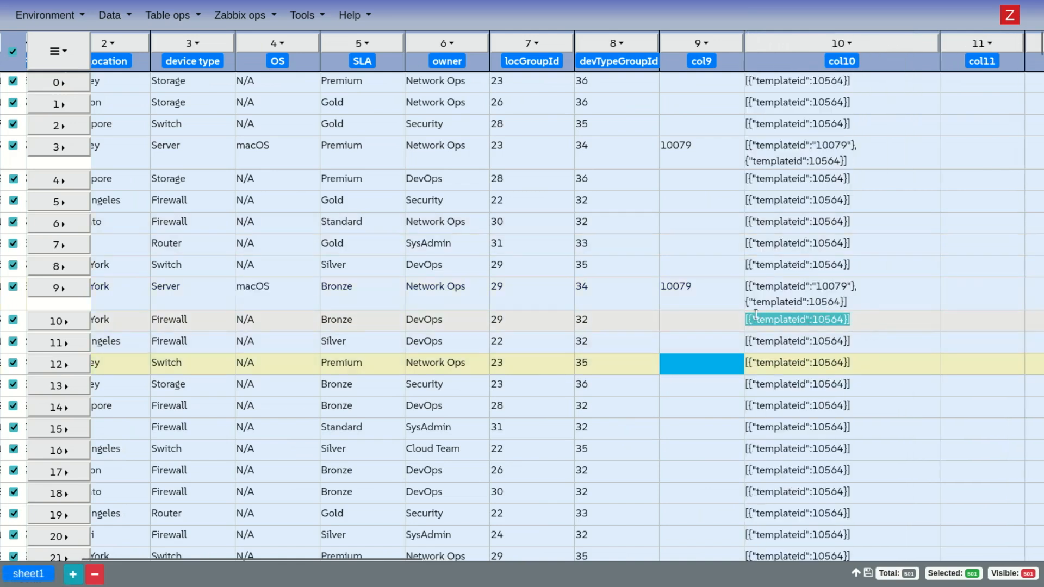
drag(881, 305, 744, 284)
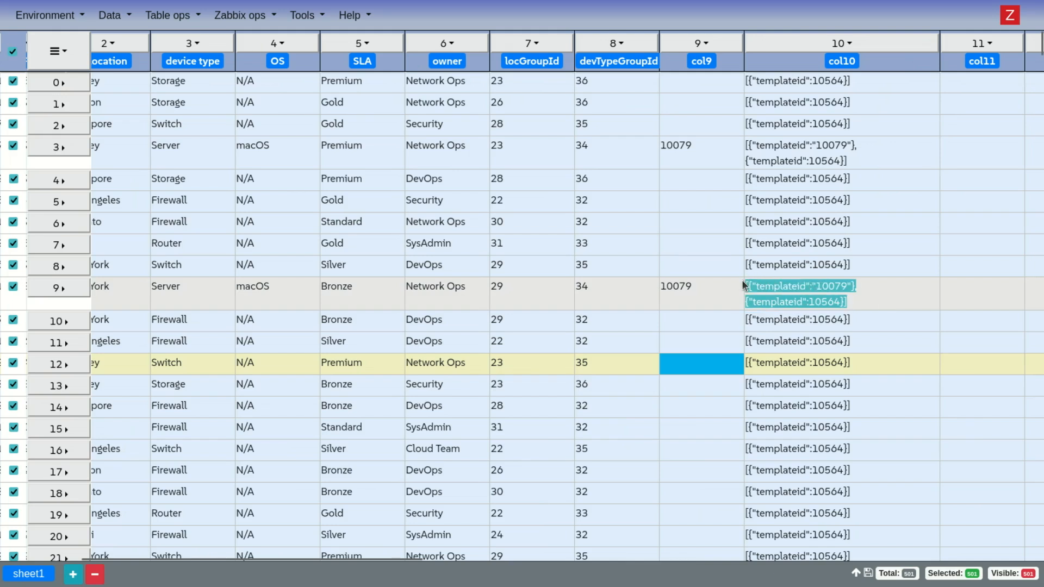
Reopen the Zabbix push template, set the templates property to ${$10}, and check its resolved value in the preview.
mouse_move(90, 7)
click(223, 68)
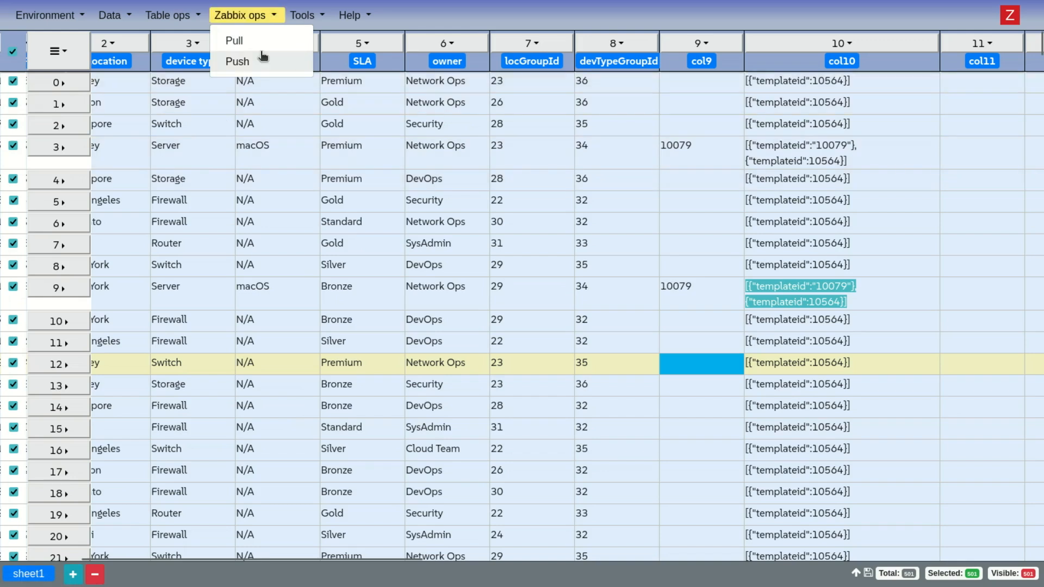
click(263, 57)
scroll(227, 265, down, 5)
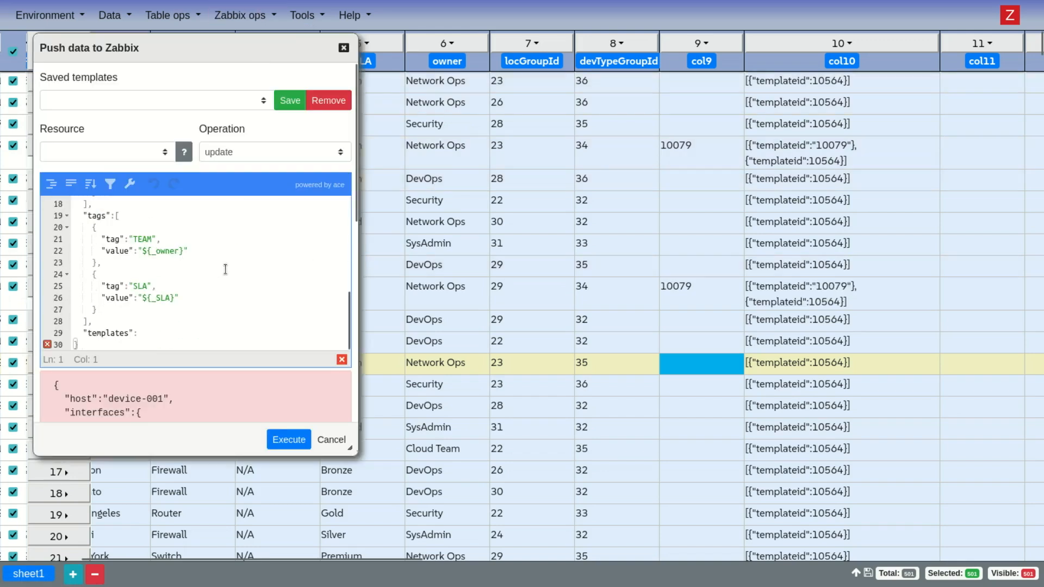
click(165, 335)
text($)
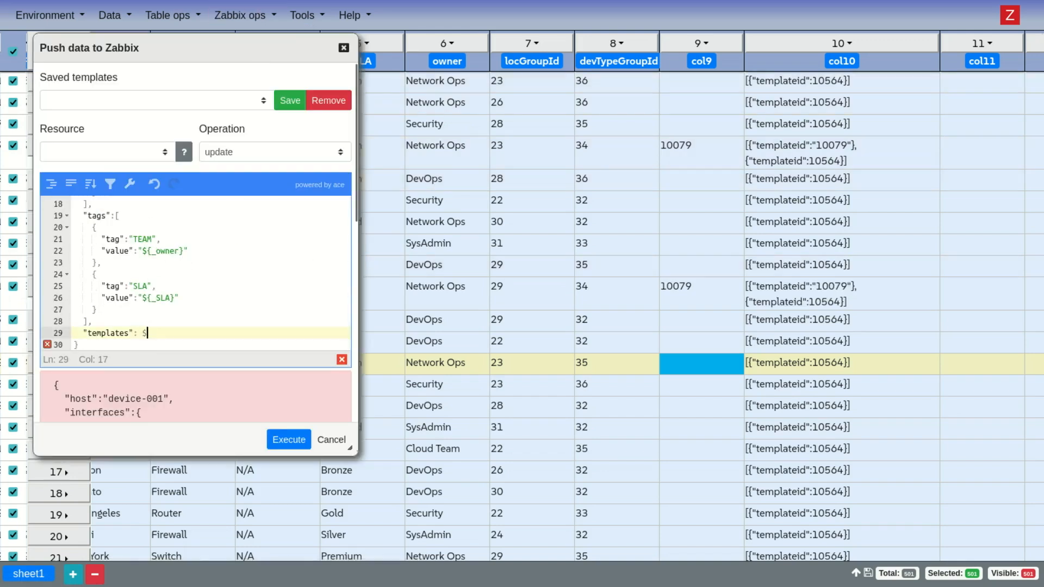
text({})
text($)
text(10)
scroll(160, 339, down, 8)
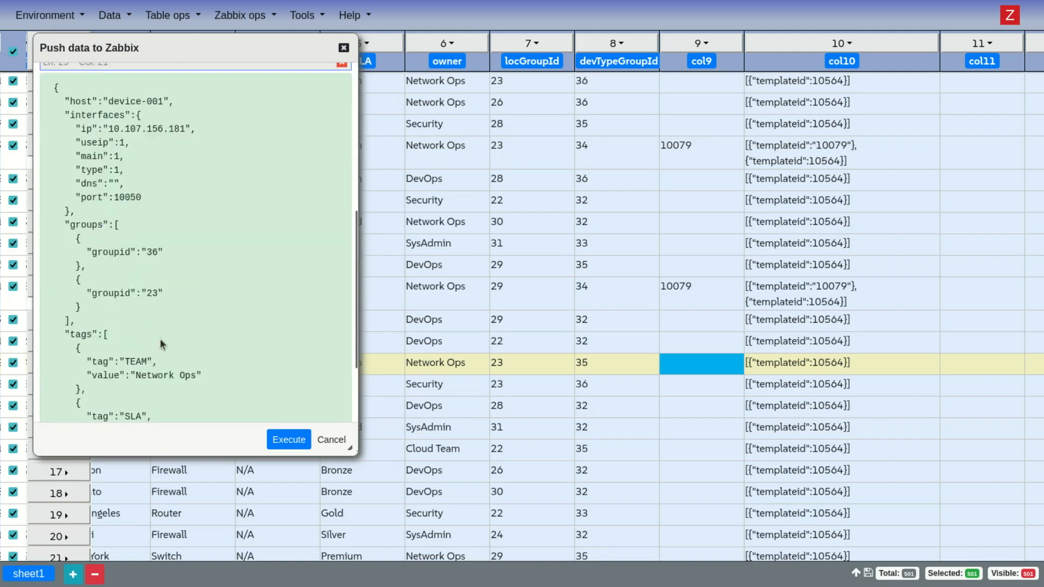
drag(130, 369, 249, 365)
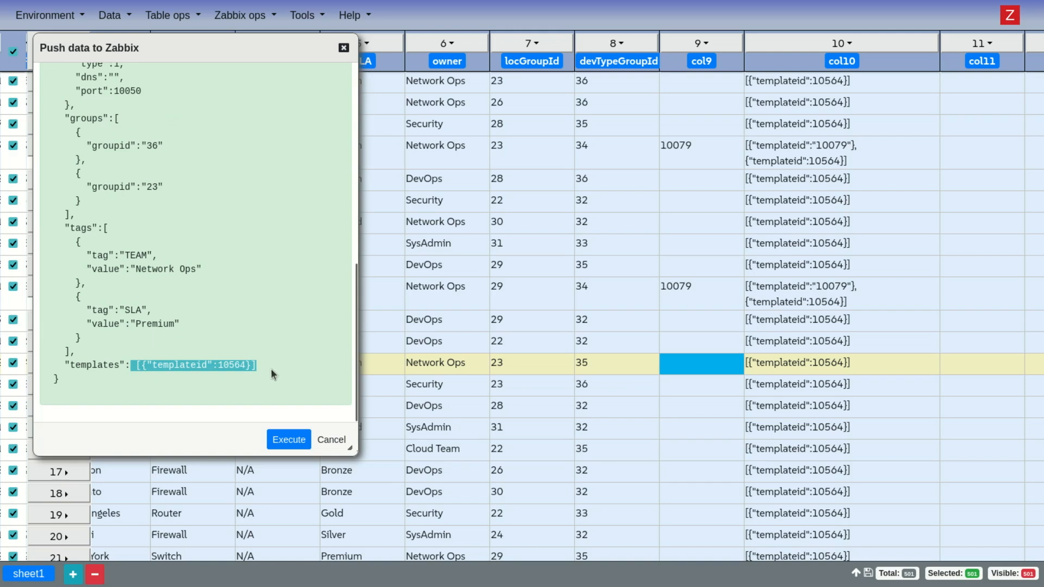
Set the Zabbix connection's API query mode to sequential (slow) and save the configuration.
scroll(138, 351, up, 8)
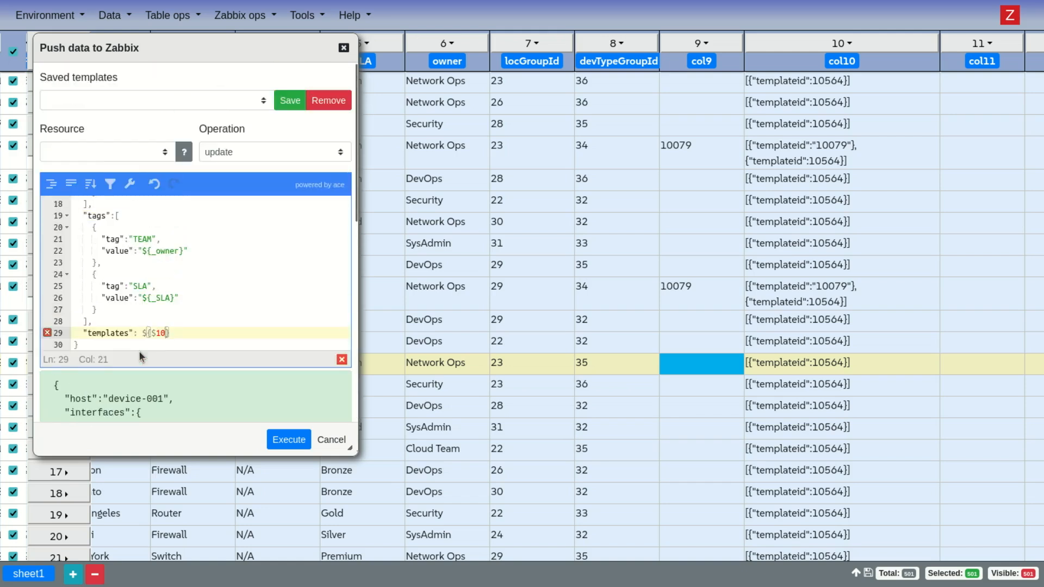
scroll(139, 351, down, 5)
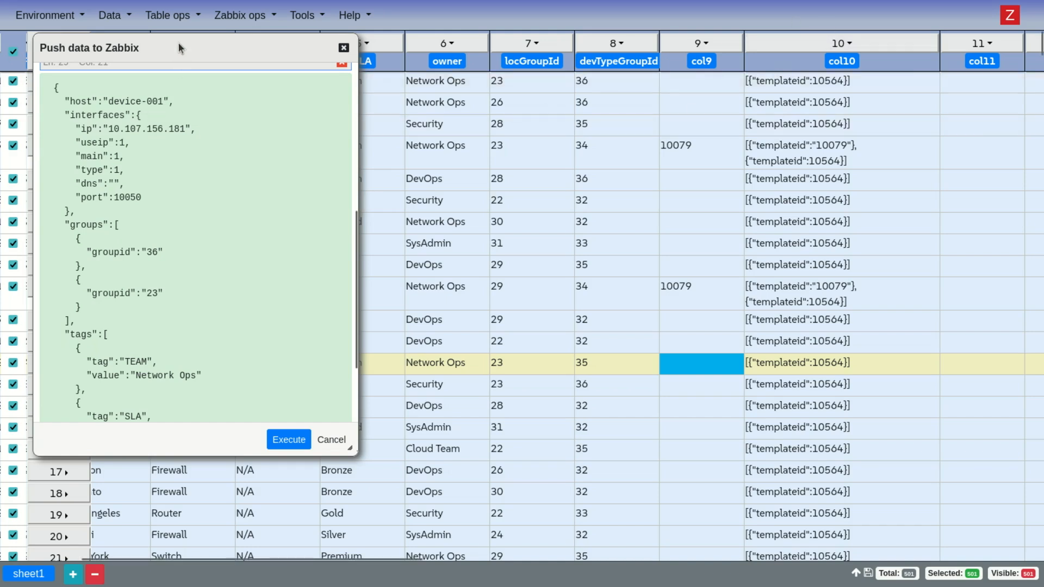
drag(178, 43, 268, 58)
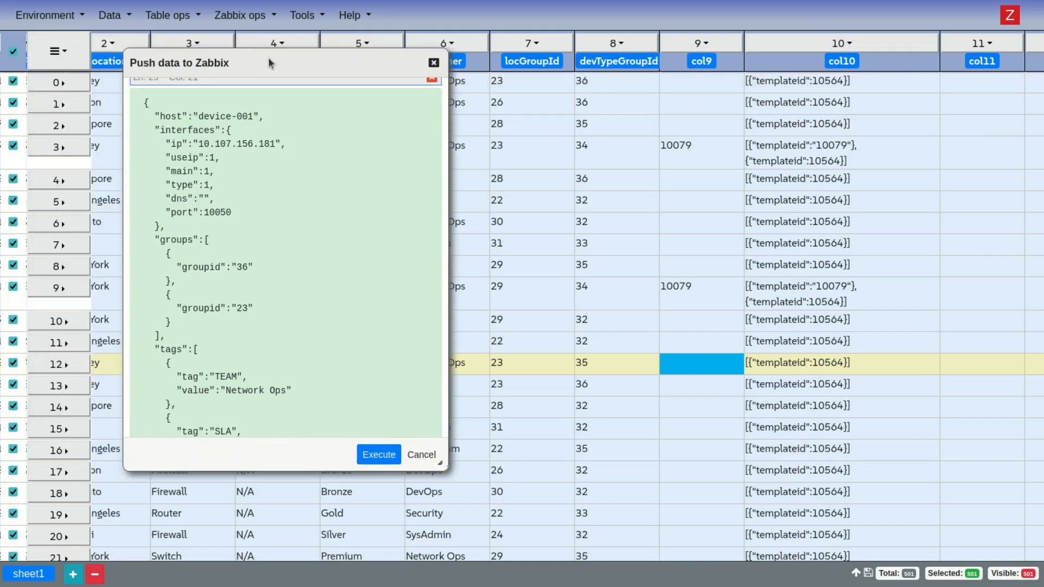
key(F11)
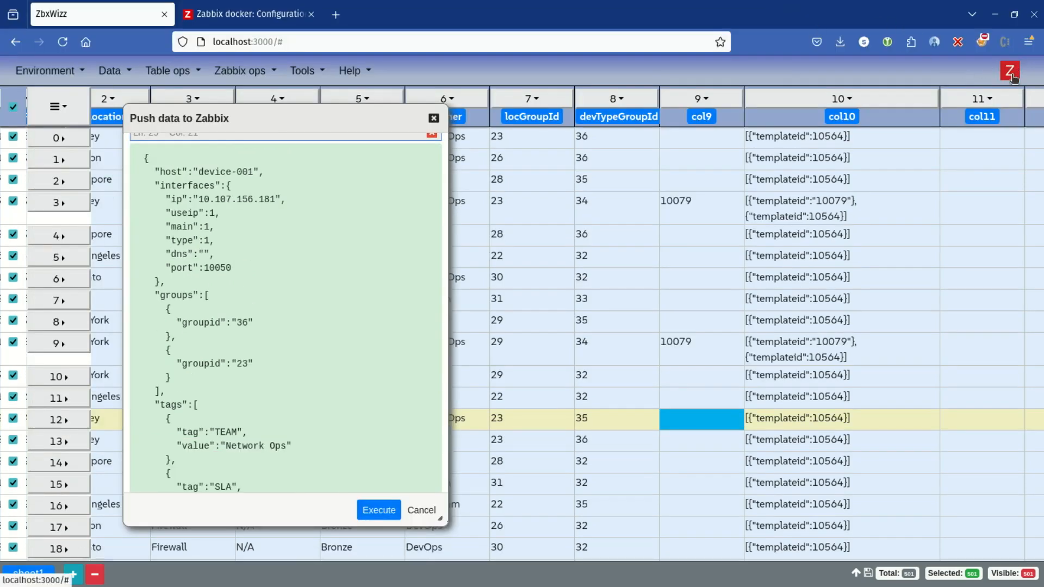
key(F11)
click(1010, 16)
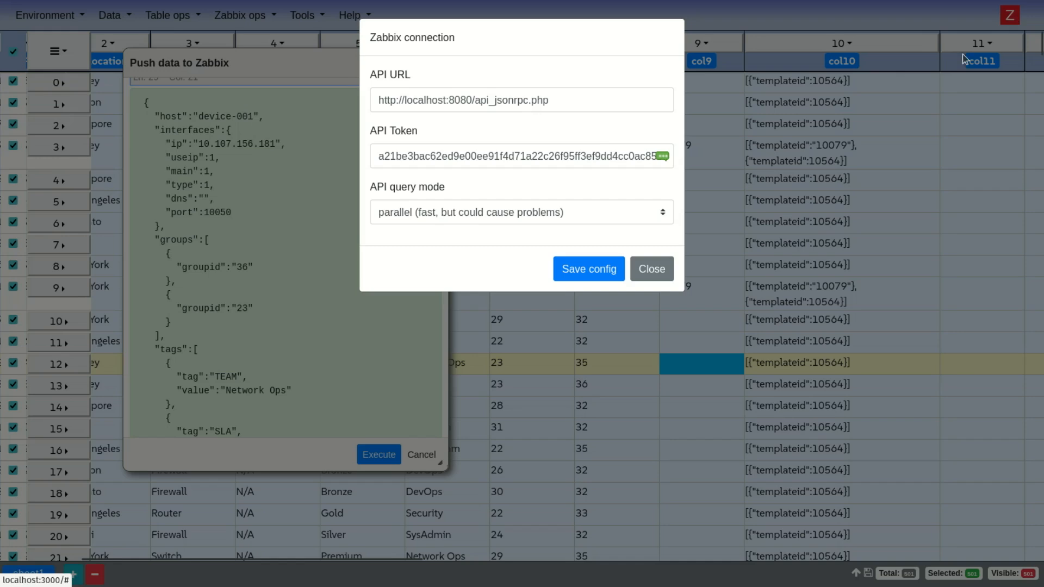
click(464, 215)
click(464, 251)
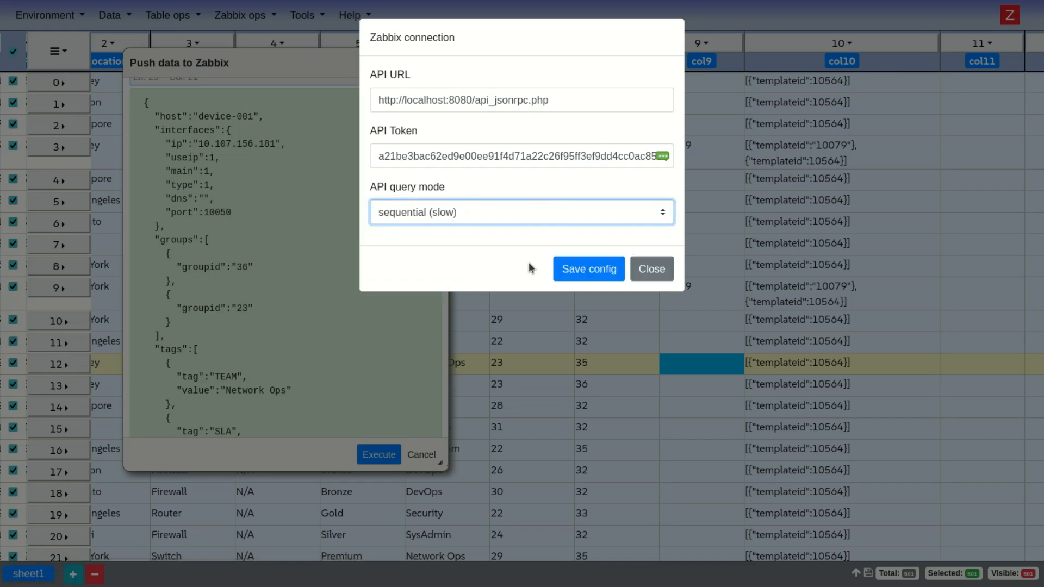
click(598, 269)
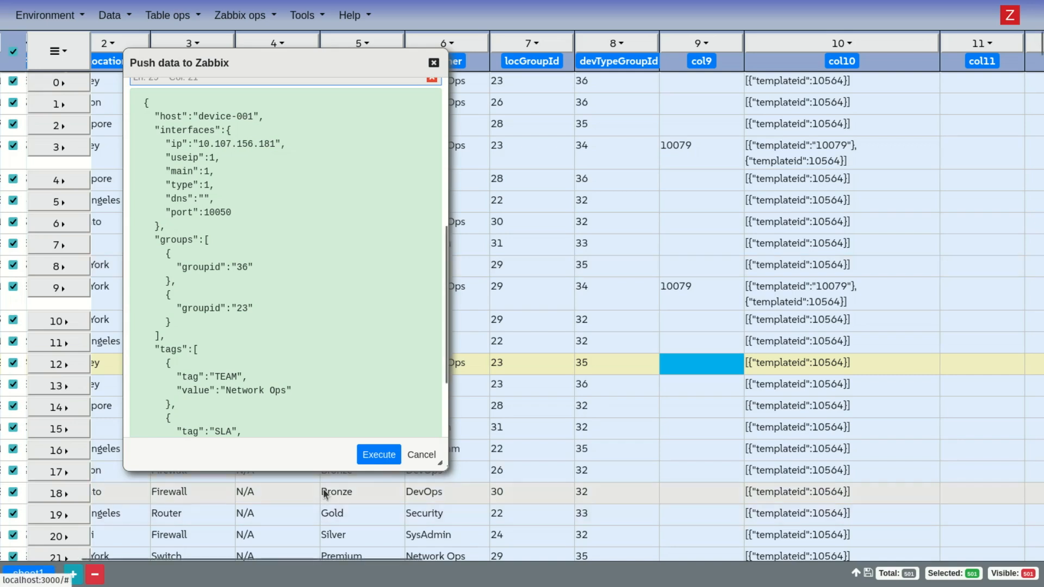
Switch to the Zabbix host list, clear the ICMP Ping template filter to list all hosts, and return to ZbxWizz.
mouse_move(116, 2)
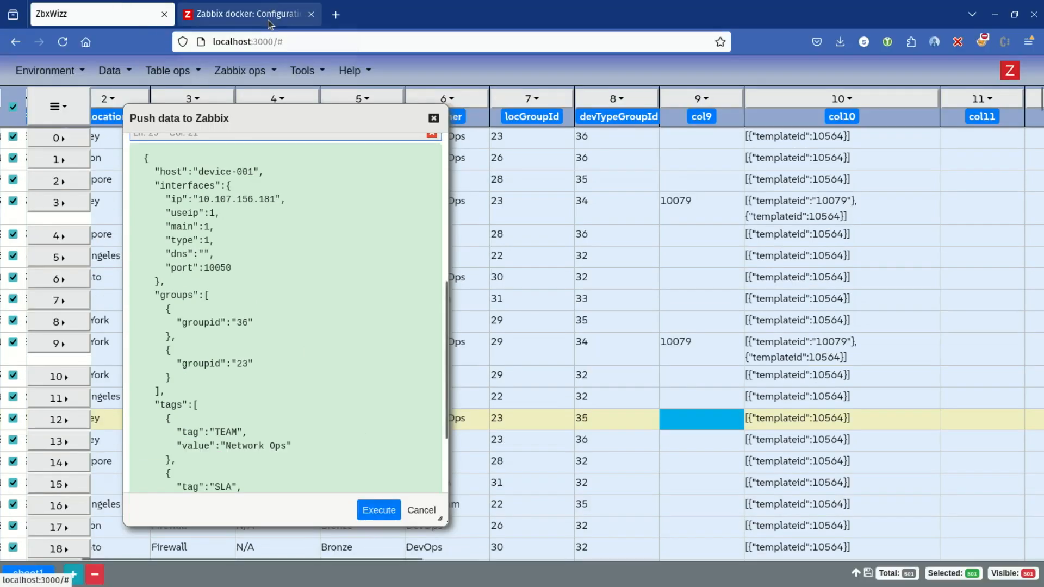
click(269, 20)
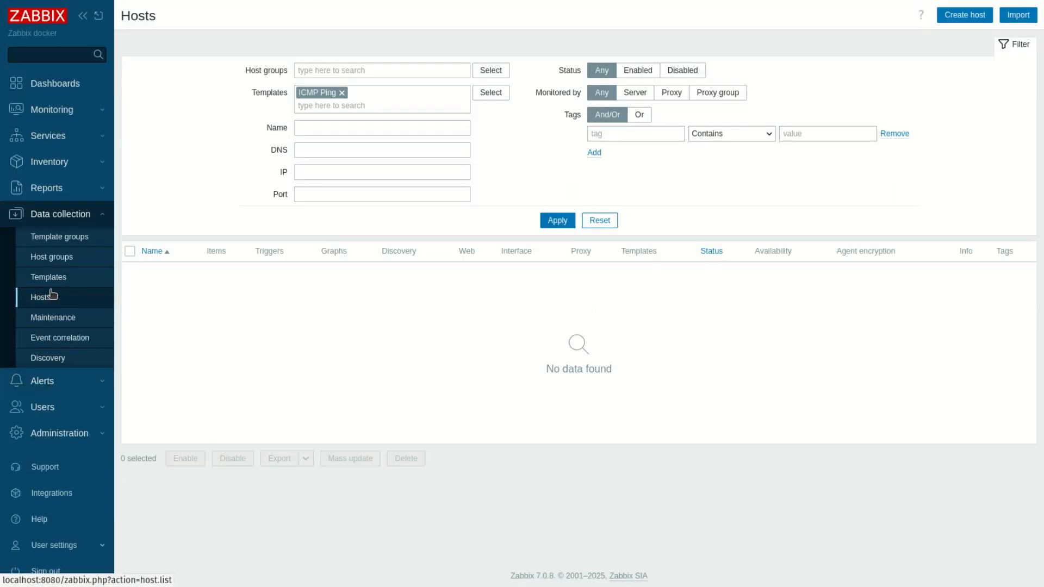
click(342, 93)
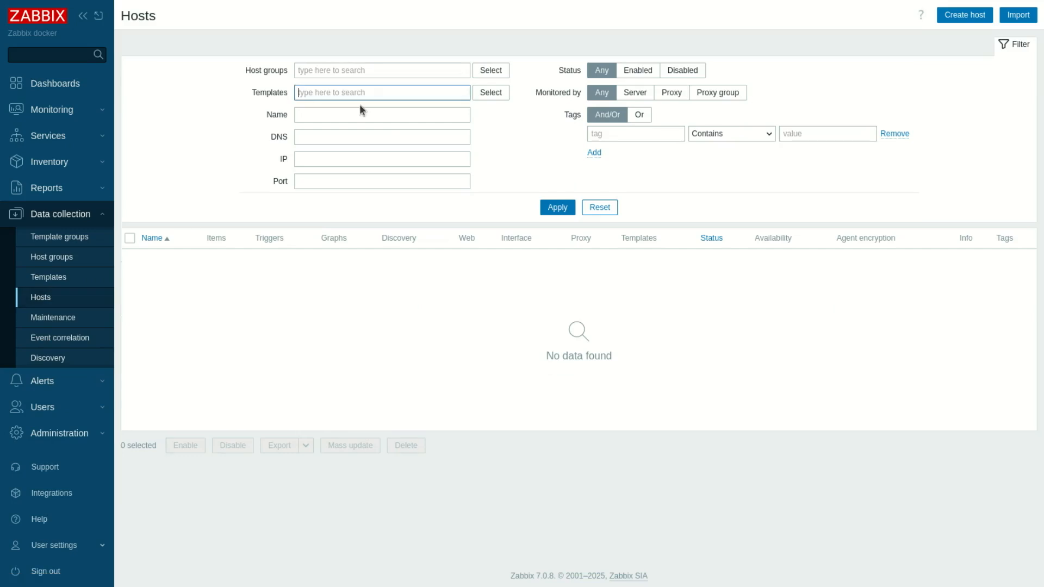
click(585, 213)
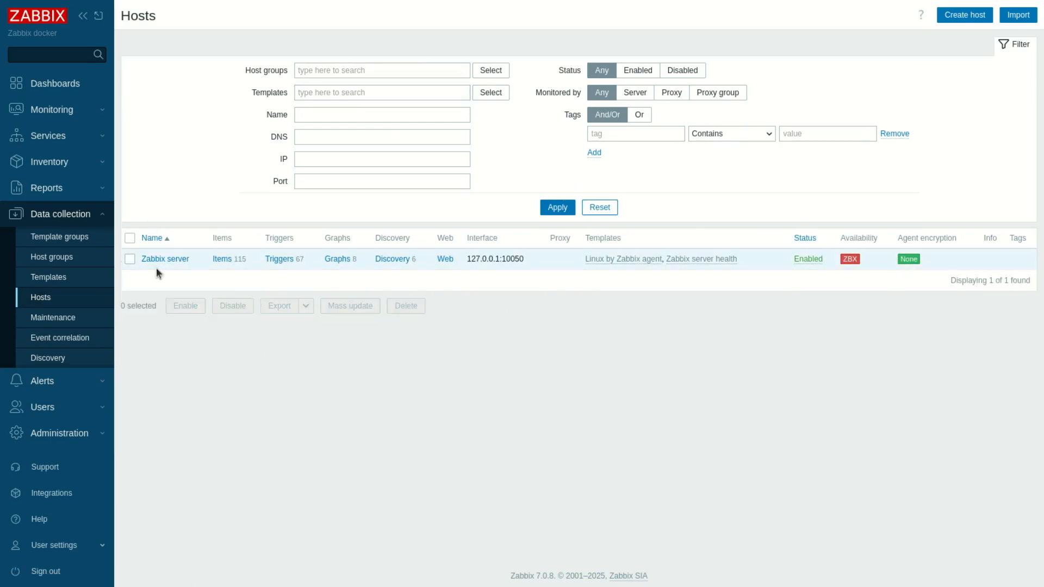
mouse_move(117, 1)
click(116, 22)
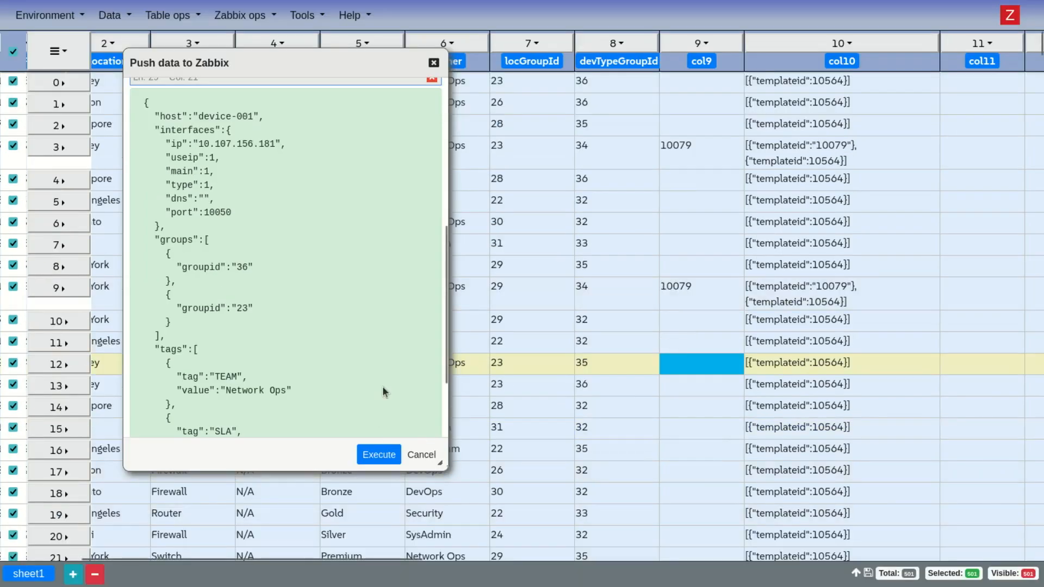
Try to execute the push to Zabbix without selecting a resource.
scroll(383, 386, down, 3)
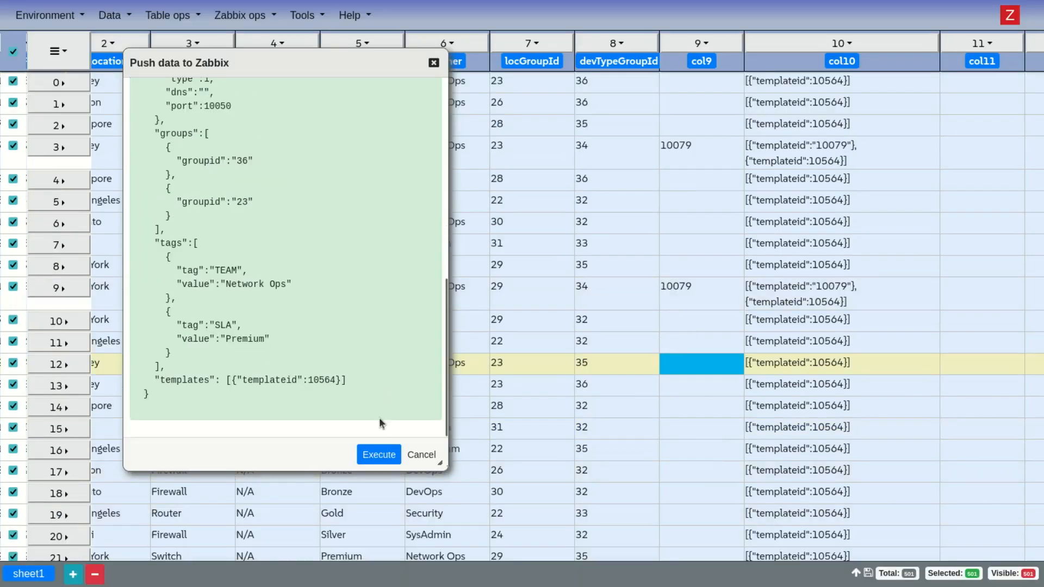
click(379, 454)
click(398, 103)
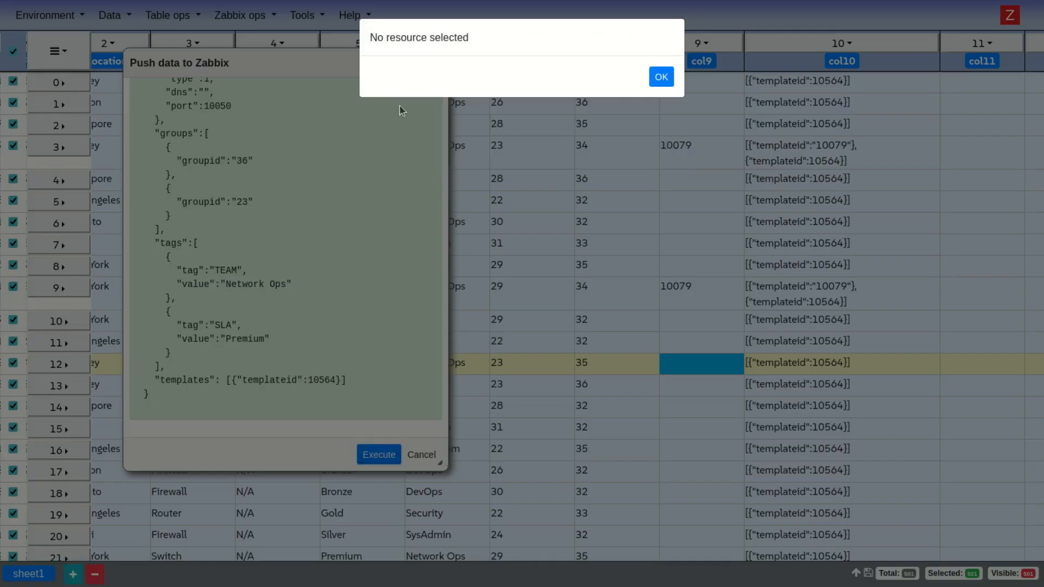
click(659, 76)
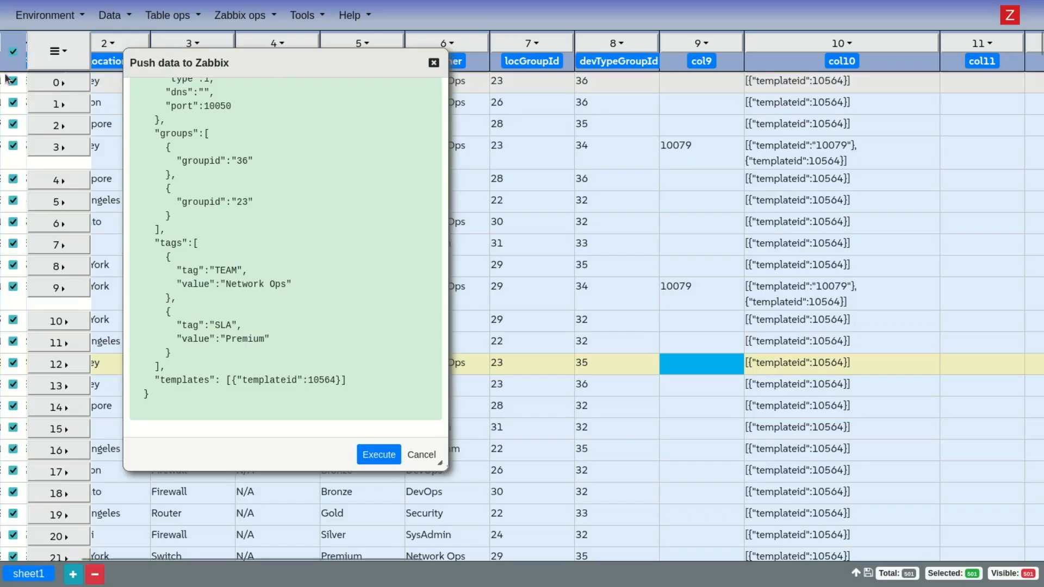
Set the push resource to host and the operation to create.
scroll(234, 265, up, 10)
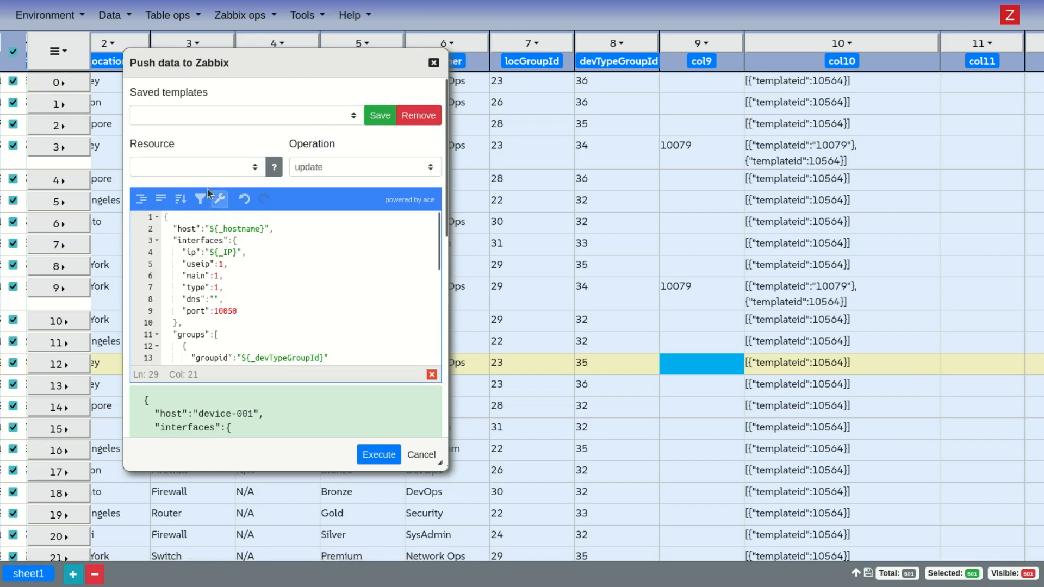
click(200, 168)
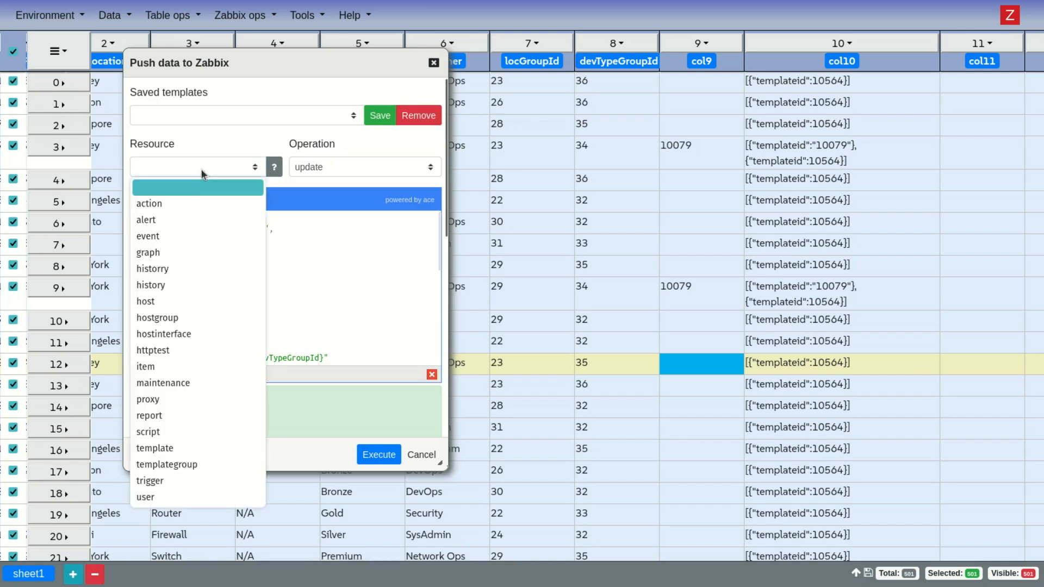
click(177, 300)
click(383, 167)
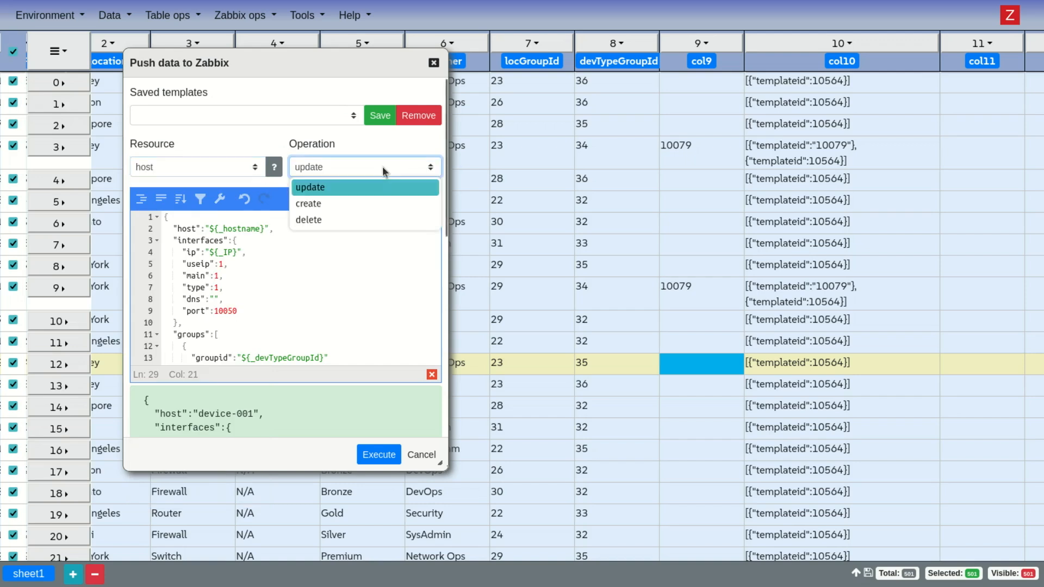
click(314, 204)
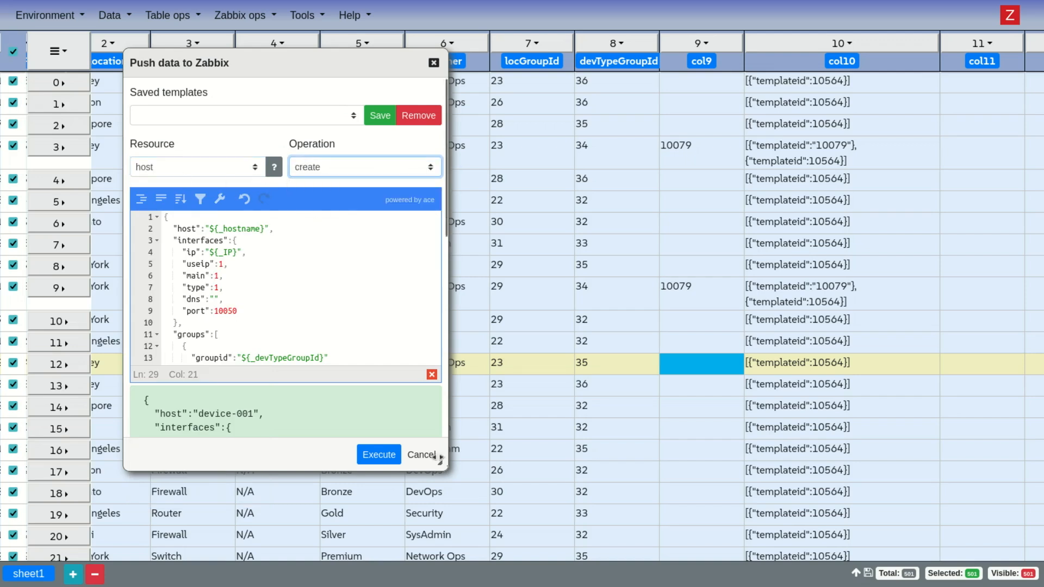
Start the push to read its safety warning, and dismiss it without confirming.
click(379, 455)
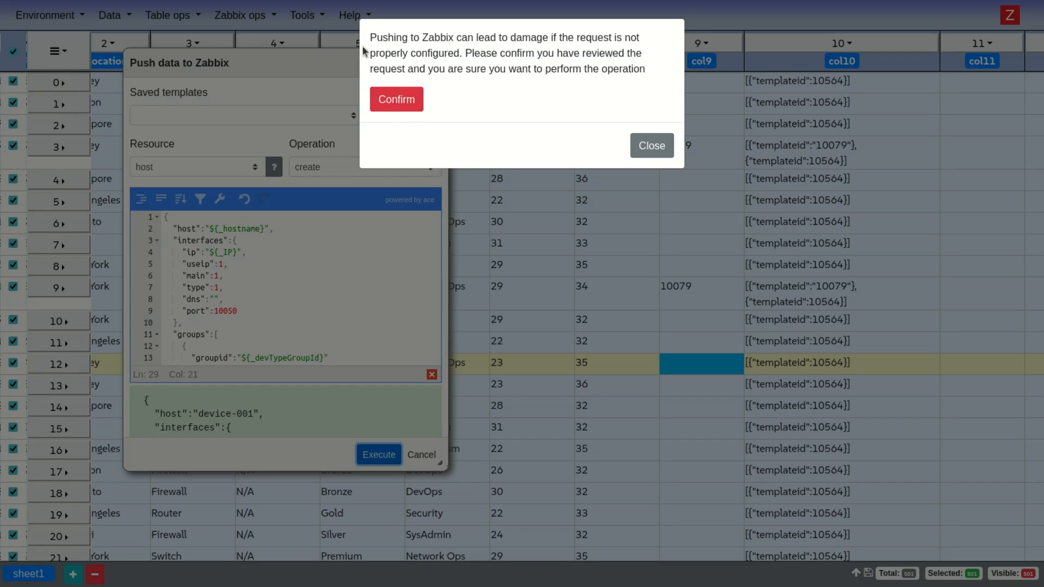
drag(372, 39, 601, 66)
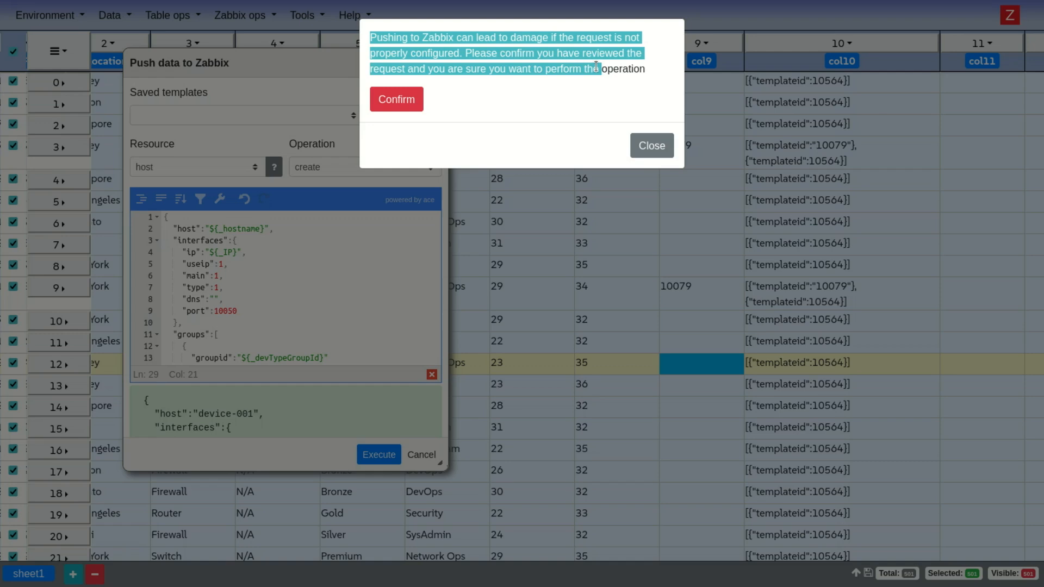
click(604, 69)
drag(387, 36, 594, 66)
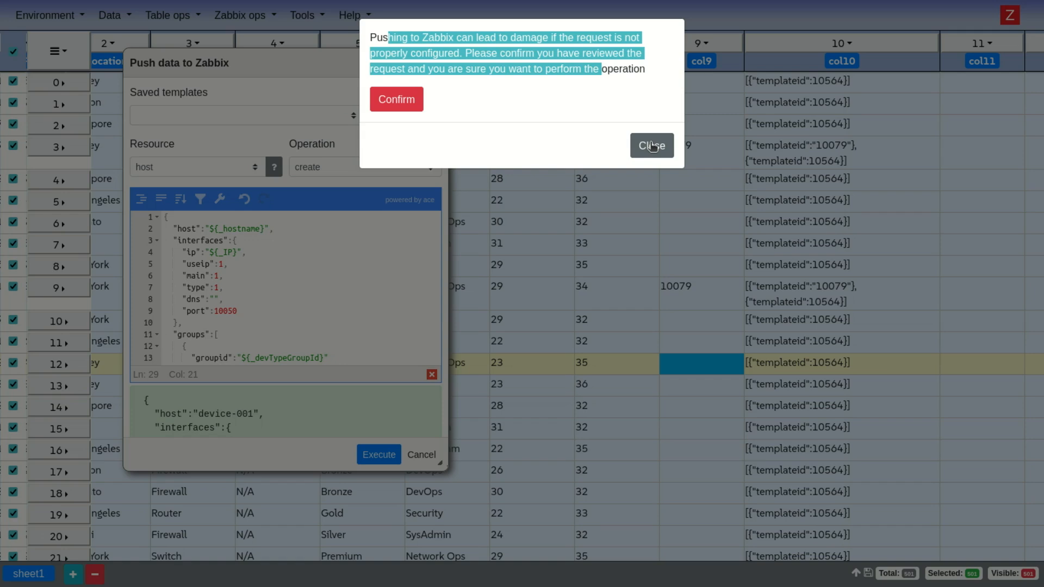
click(652, 146)
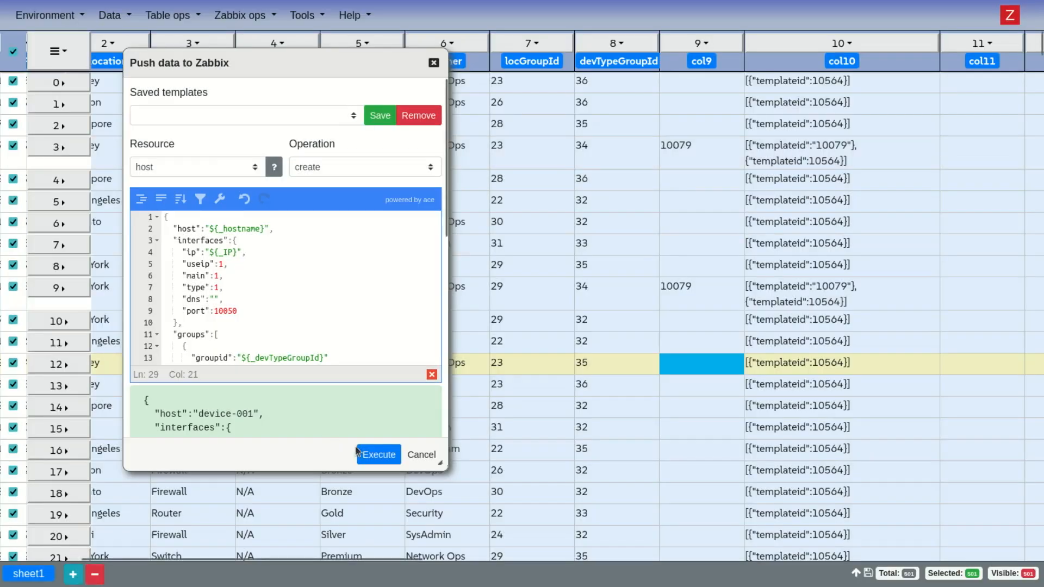
Review the host JSON template, execute the host creation push, and confirm it.
scroll(354, 413, down, 2)
scroll(357, 404, up, 2)
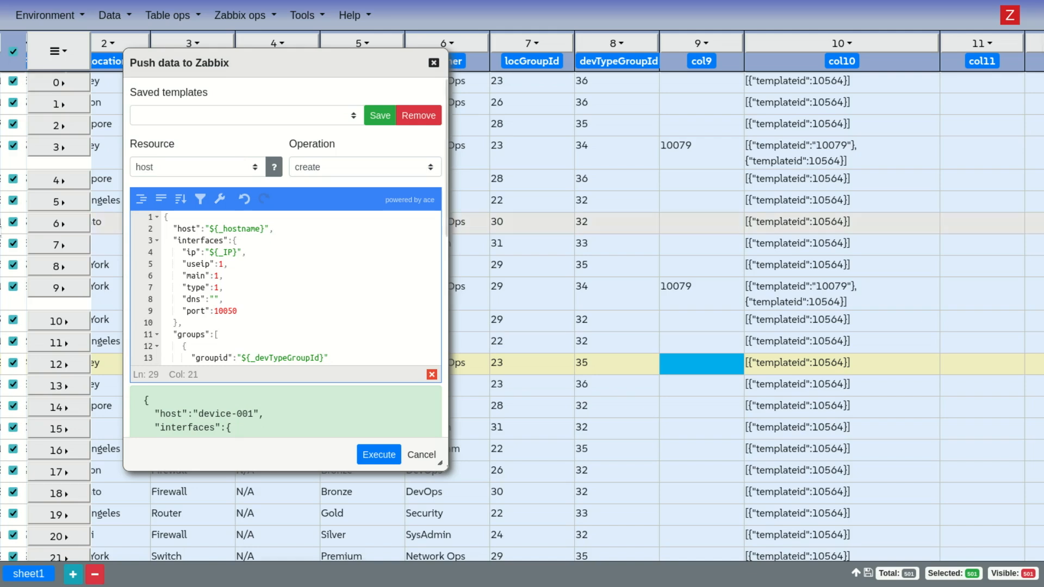
click(344, 354)
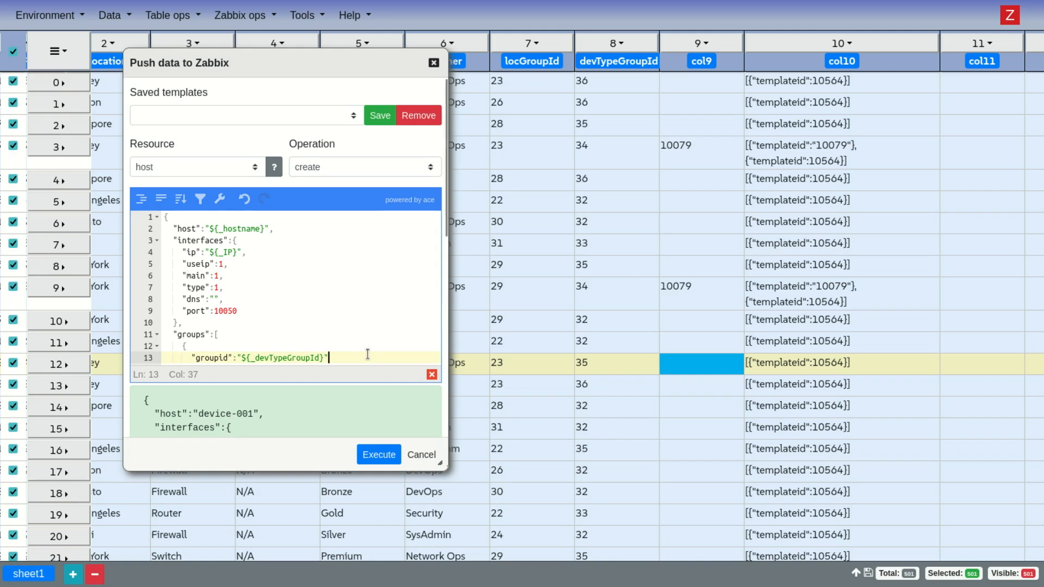
scroll(368, 354, down, 2)
scroll(354, 331, up, 2)
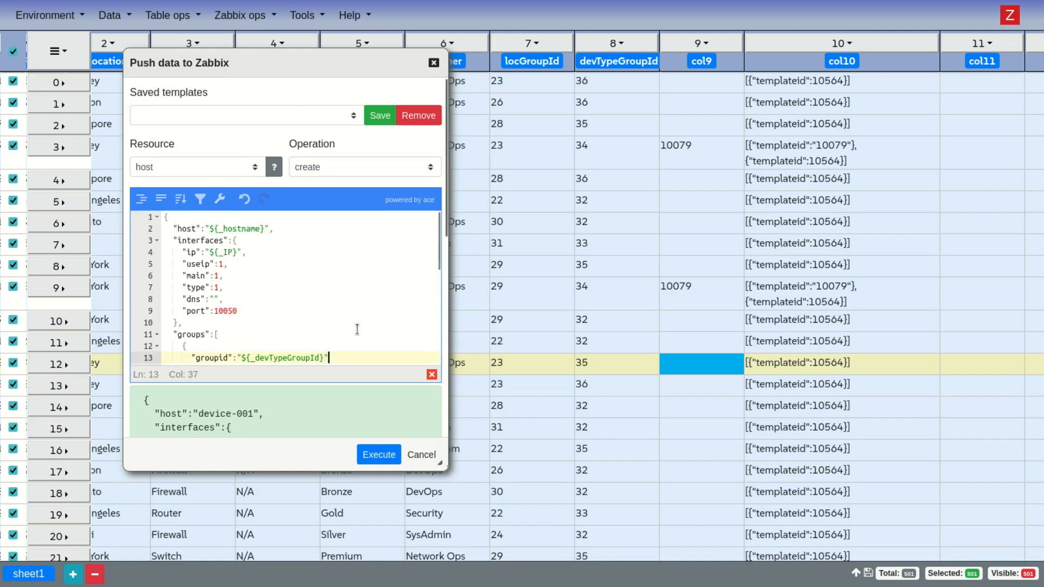
scroll(354, 330, down, 4)
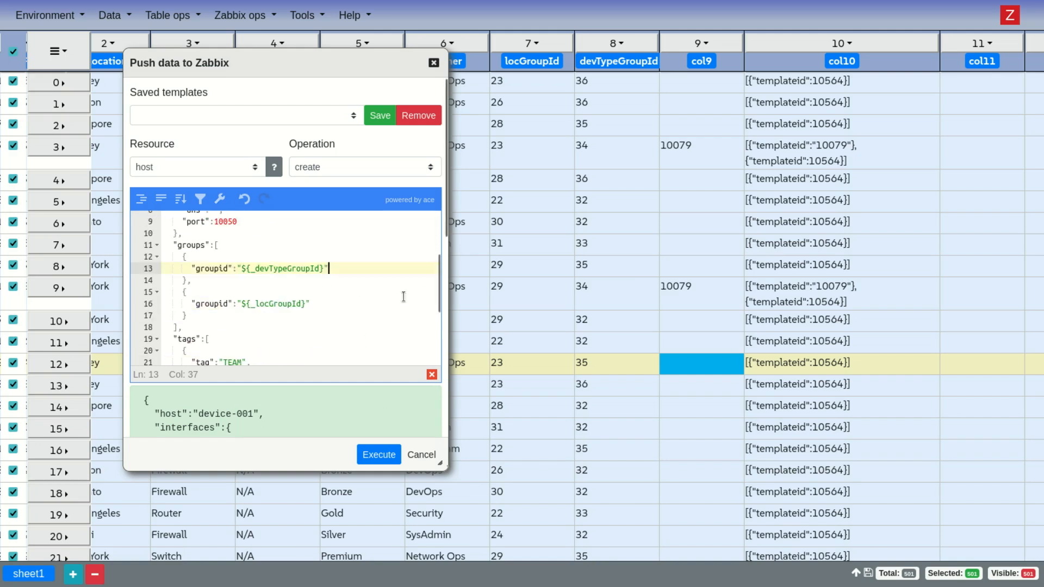
scroll(346, 291, up, 4)
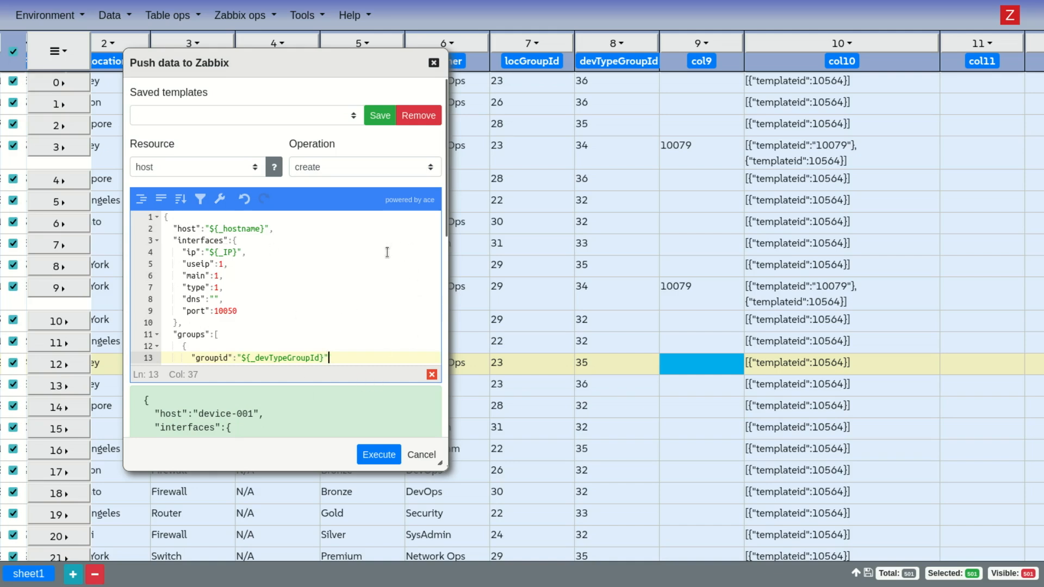
click(381, 457)
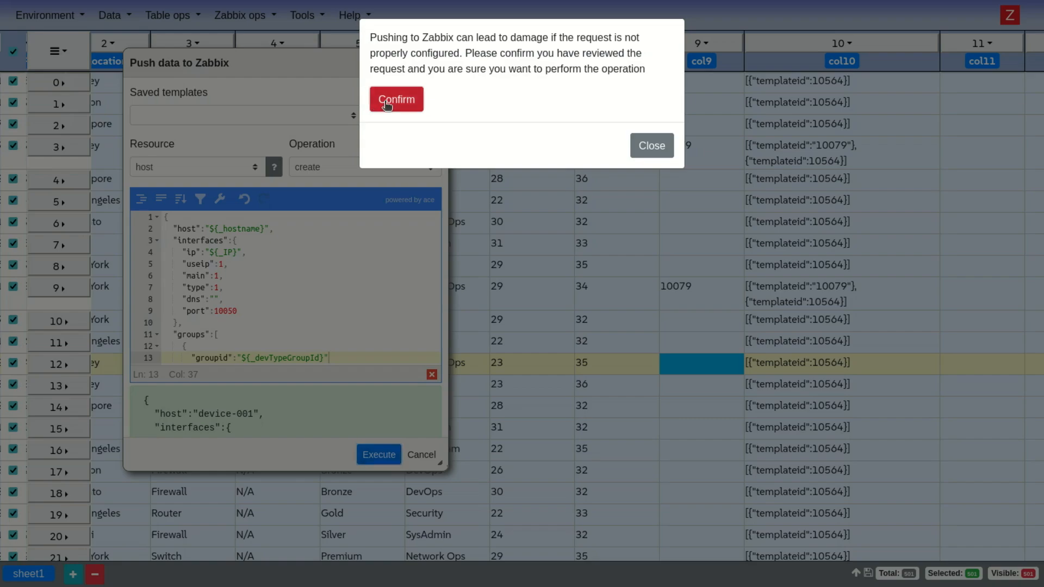
click(384, 106)
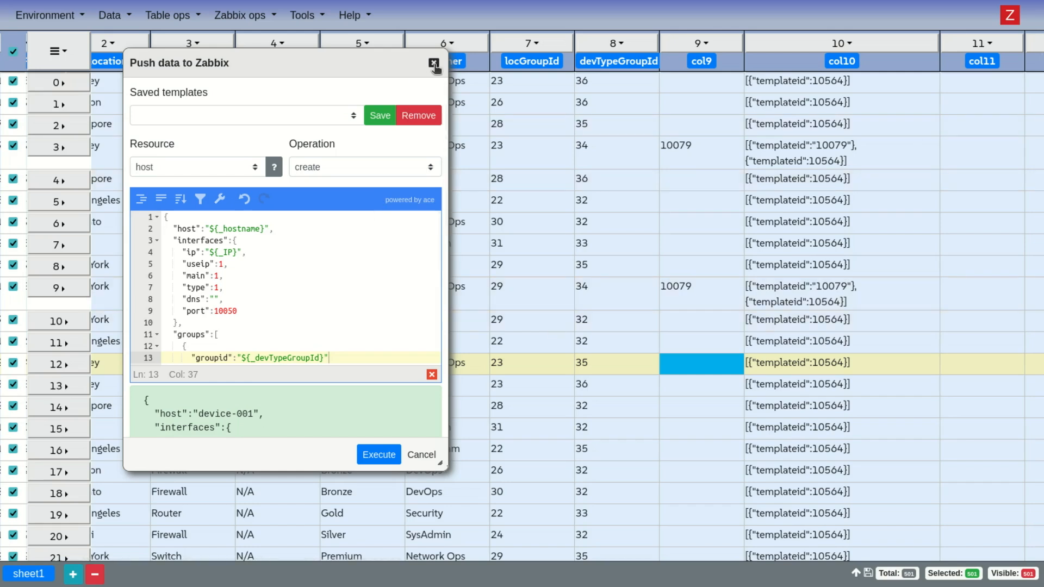
Switch to the Zabbix host list, reapply the filter, and check the pushed devices' interfaces, templates and tags.
key(F11)
click(288, 11)
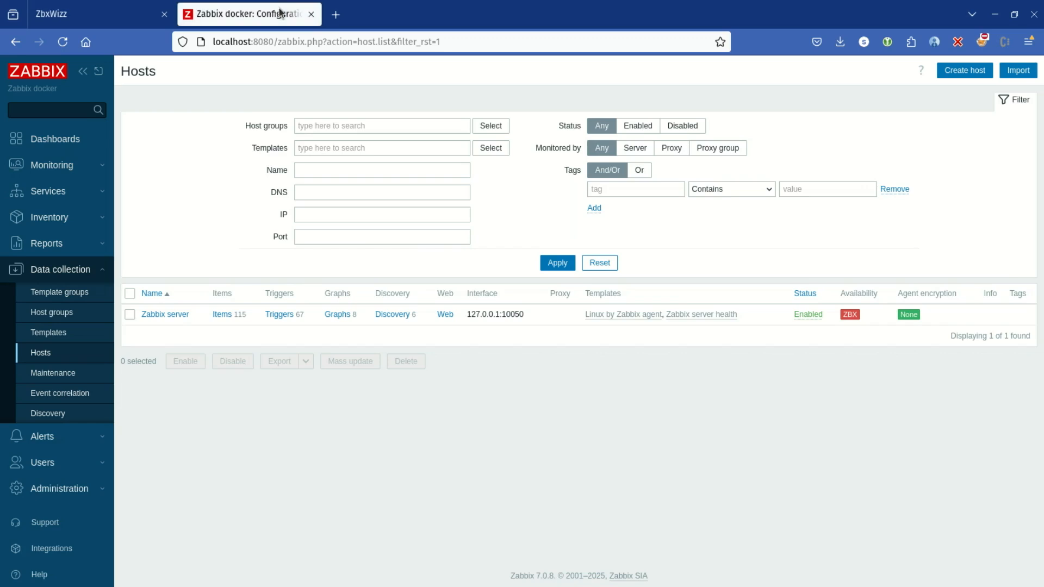
key(F11)
click(556, 208)
scroll(163, 283, down, 5)
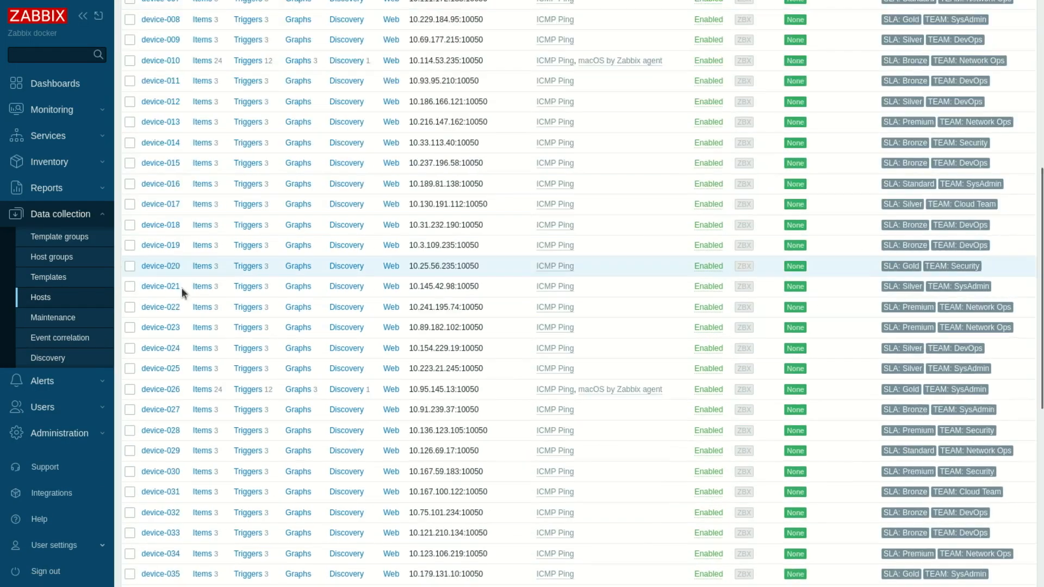
scroll(174, 274, down, 6)
scroll(187, 361, up, 10)
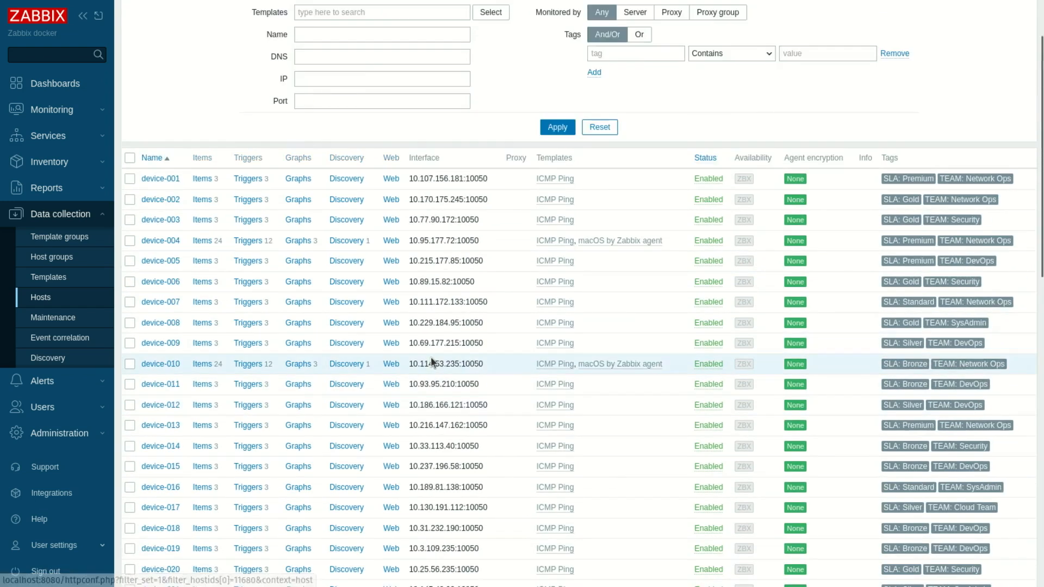
scroll(476, 220, up, 2)
scroll(315, 380, down, 5)
scroll(314, 380, up, 5)
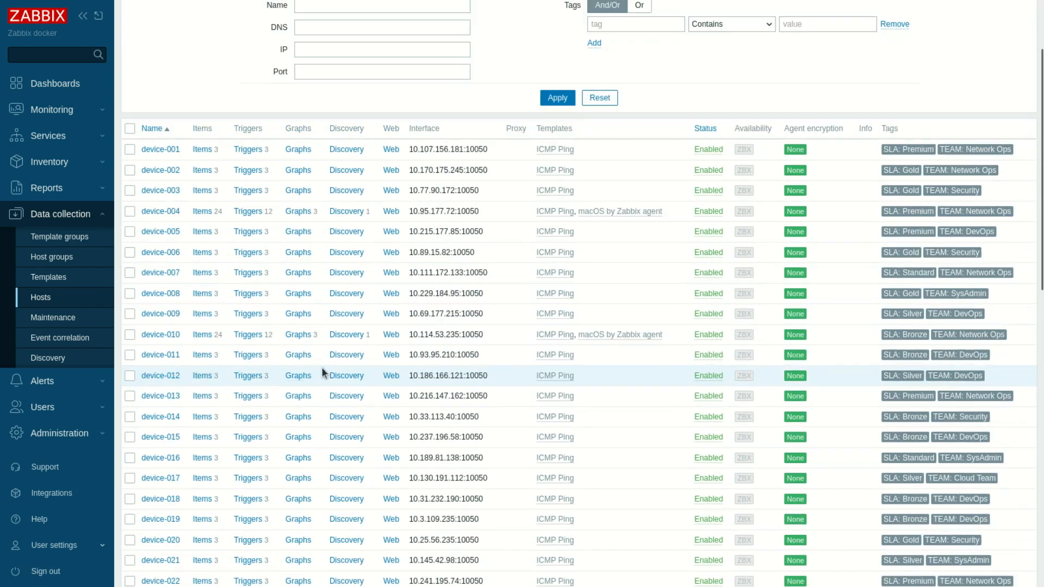
Inspect the host groups, tags and linked template of device-007, and close its configuration without changes.
click(161, 275)
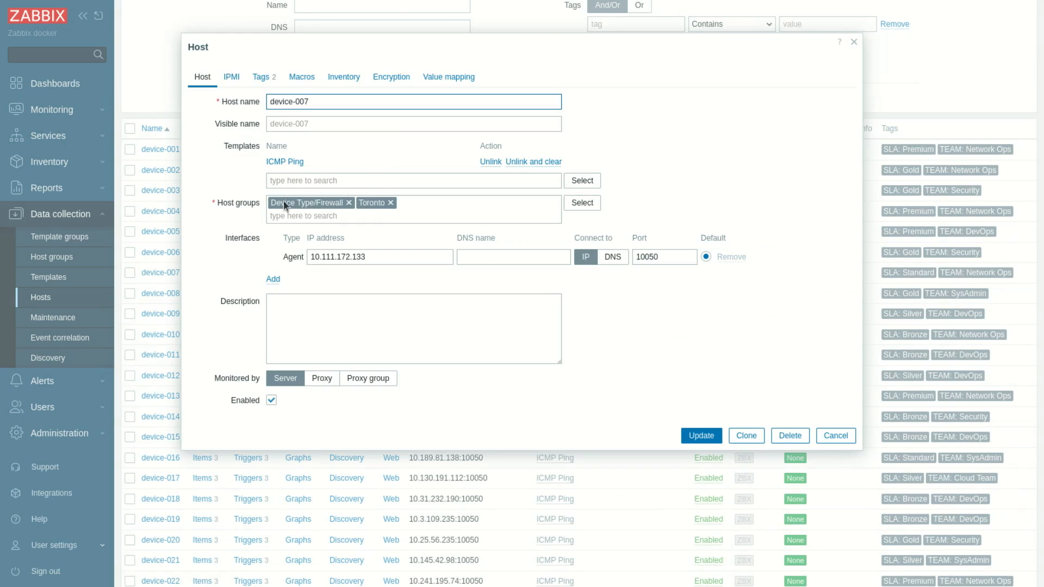
click(262, 77)
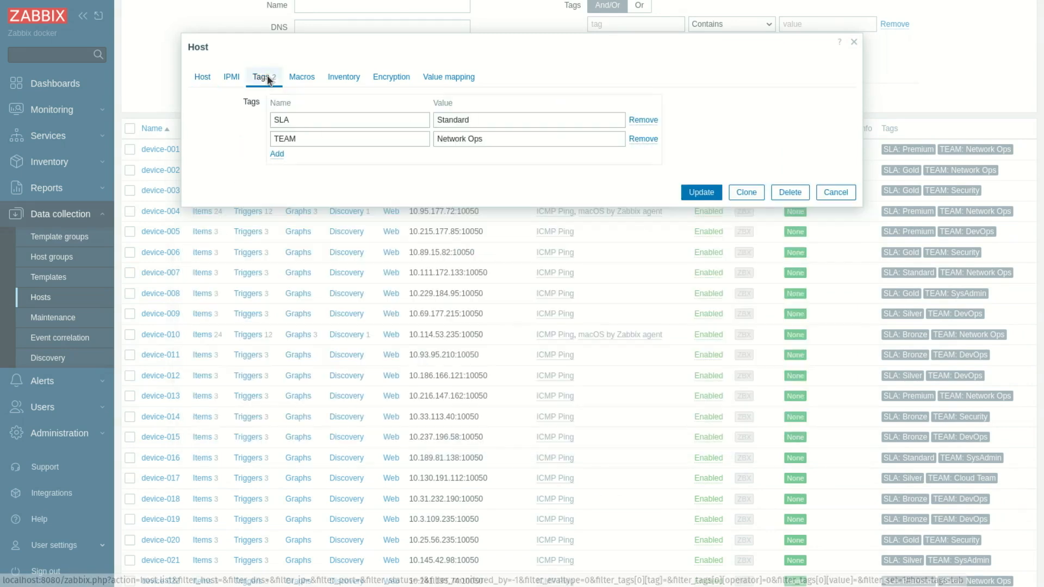
click(201, 77)
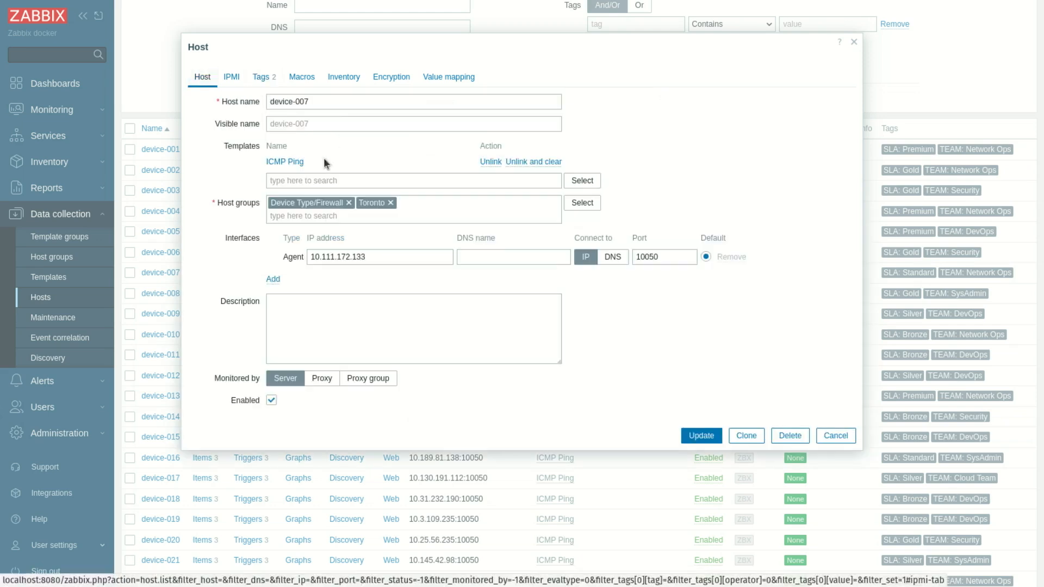
drag(392, 165, 266, 163)
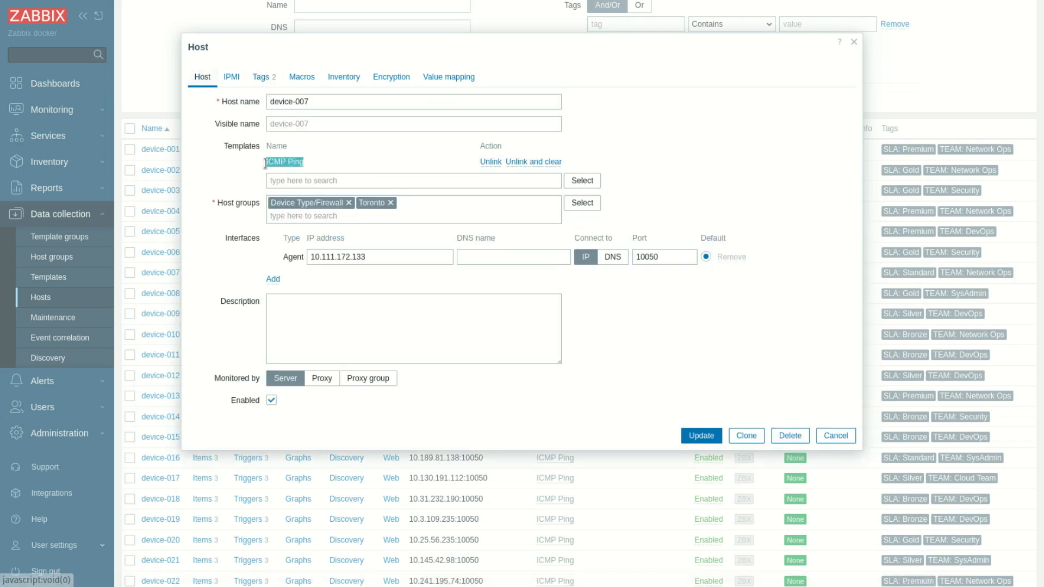
click(840, 436)
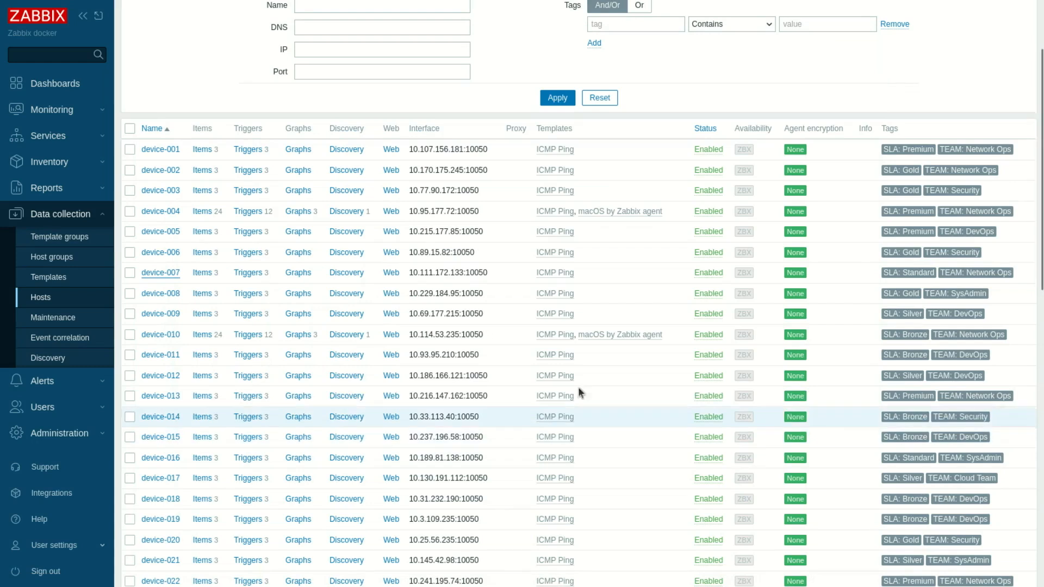
Inspect the templates linked to device-010, and close its configuration without changes.
click(172, 335)
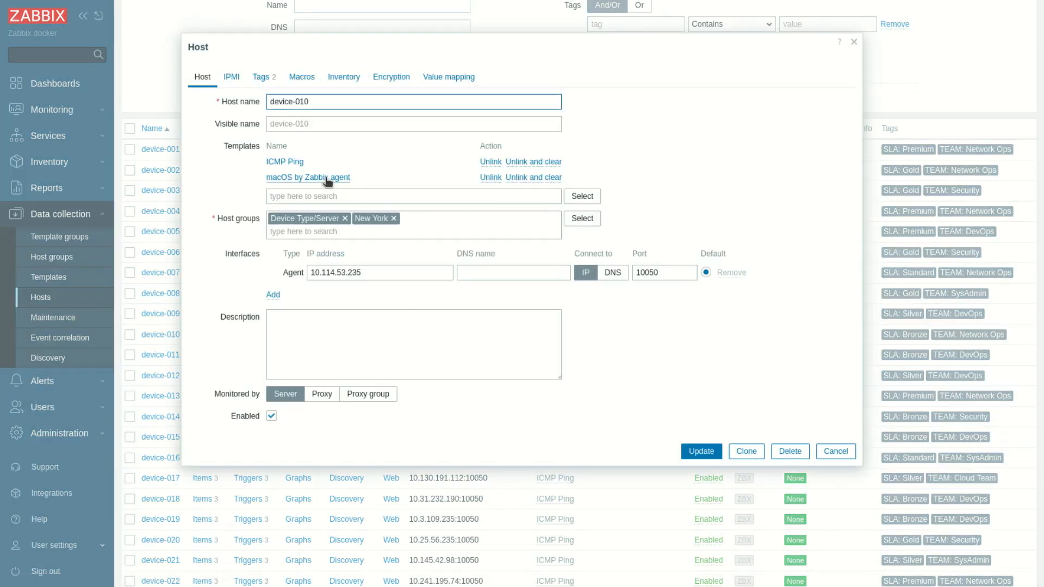
drag(361, 184, 263, 176)
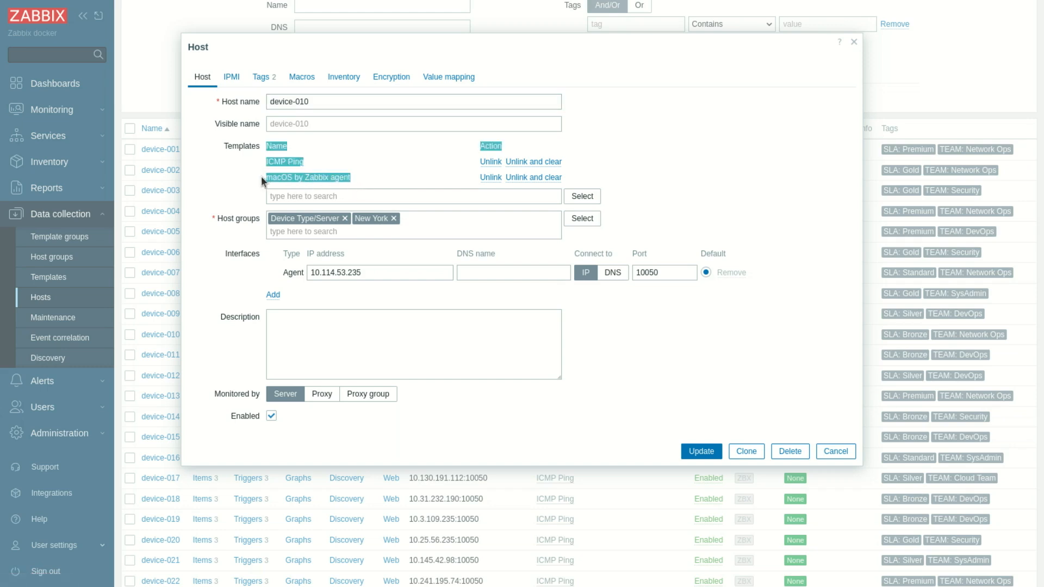
click(836, 452)
Switch back to ZbxWizz and close the push dialog to uncover the device table.
mouse_move(251, 46)
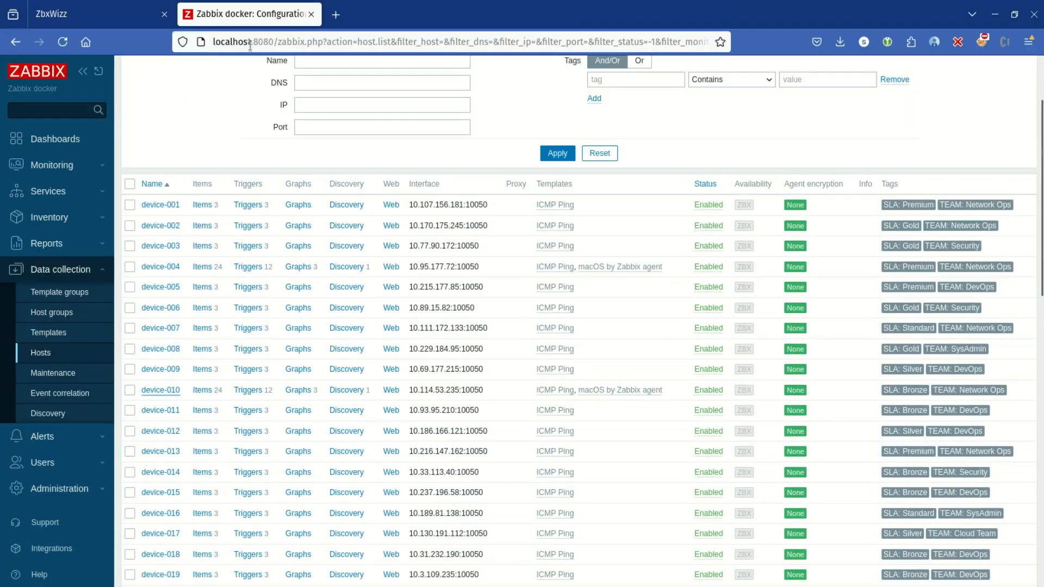
click(49, 13)
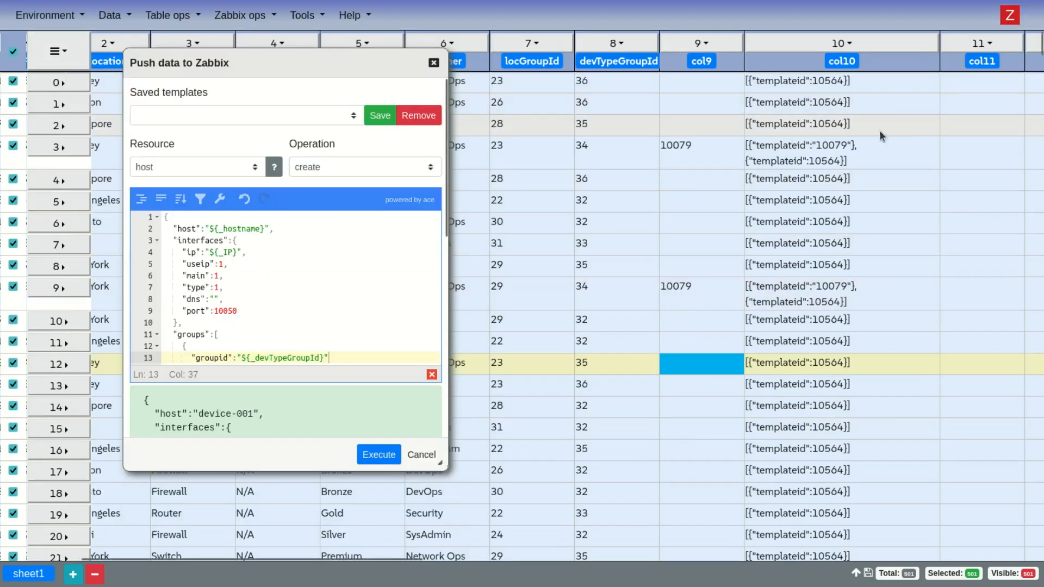
scroll(761, 179, right, 2)
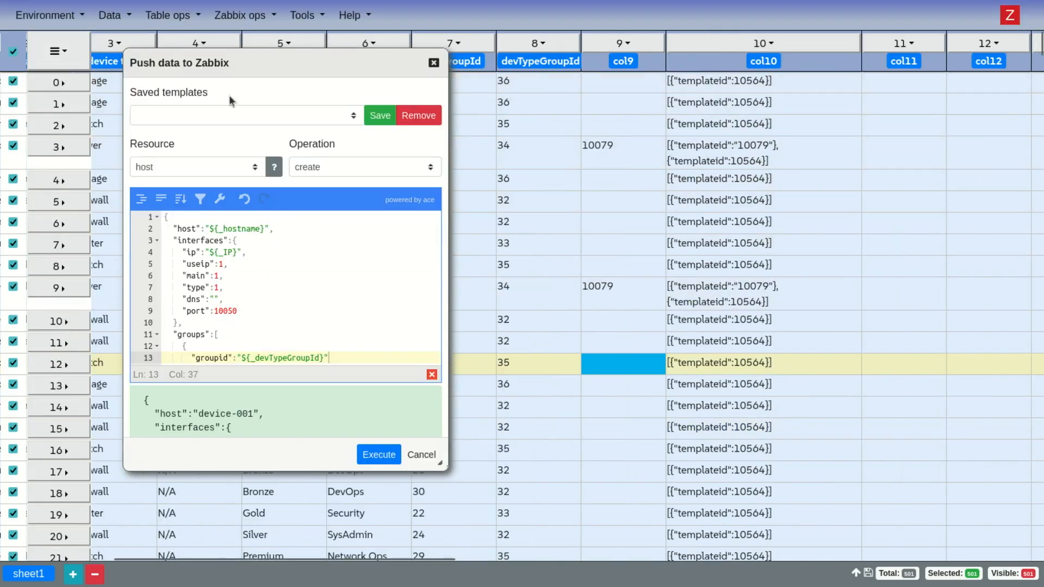
drag(210, 72, 480, 95)
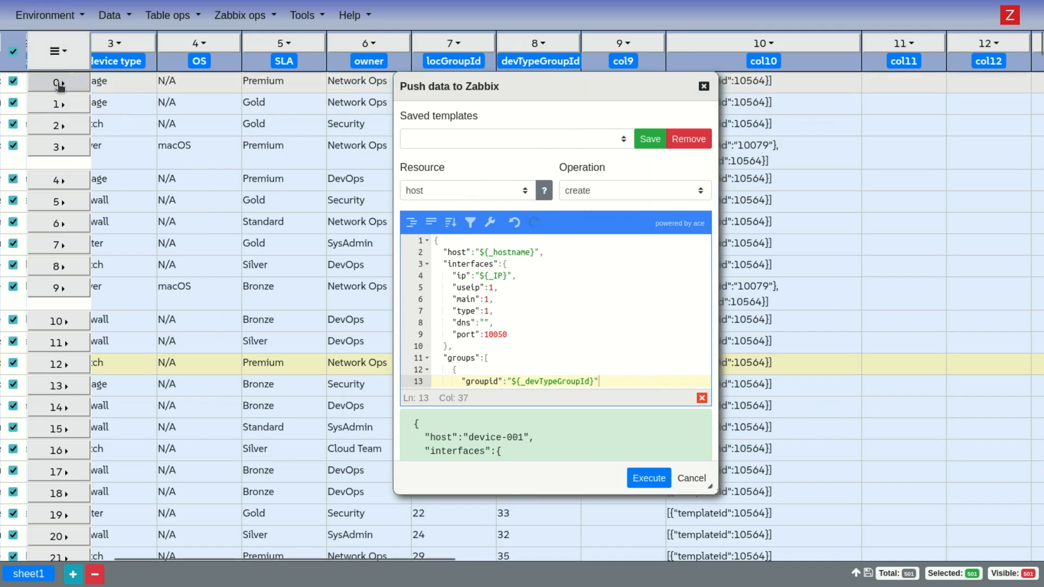
click(704, 86)
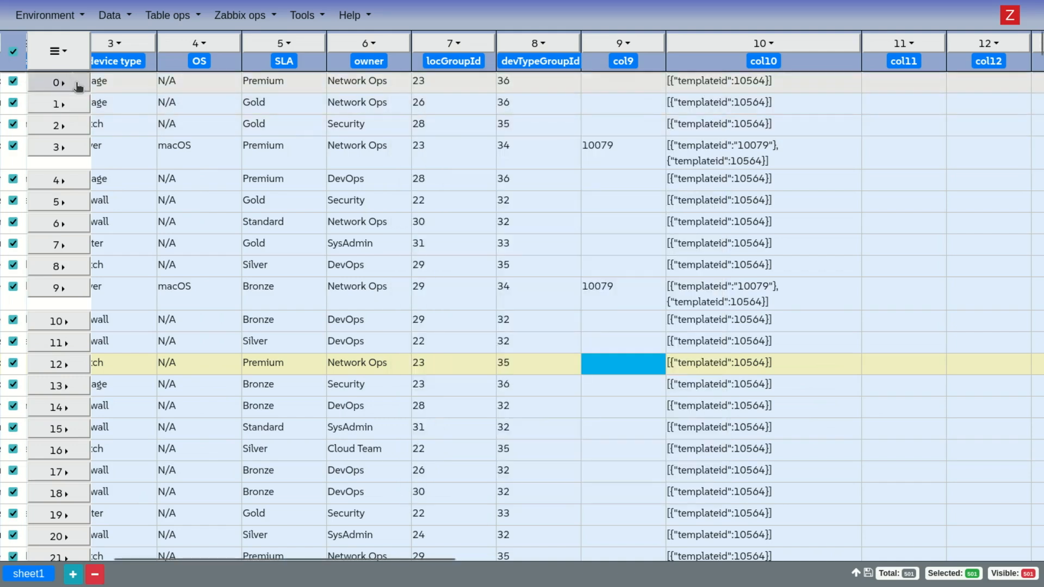
Examine the last API response and its host ID in the data of row 0, and close the row data.
click(79, 87)
click(170, 92)
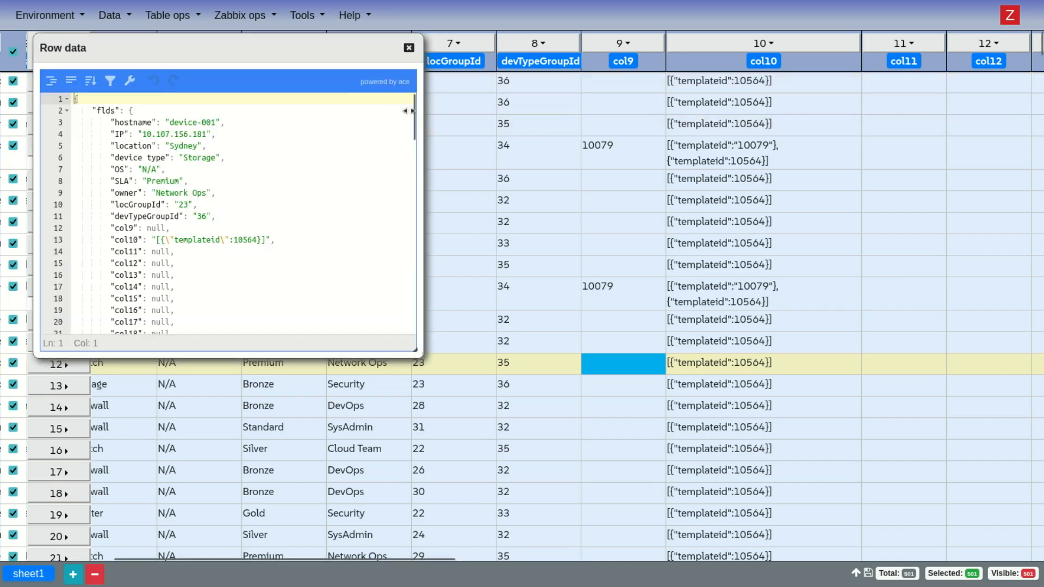
drag(412, 119, 414, 318)
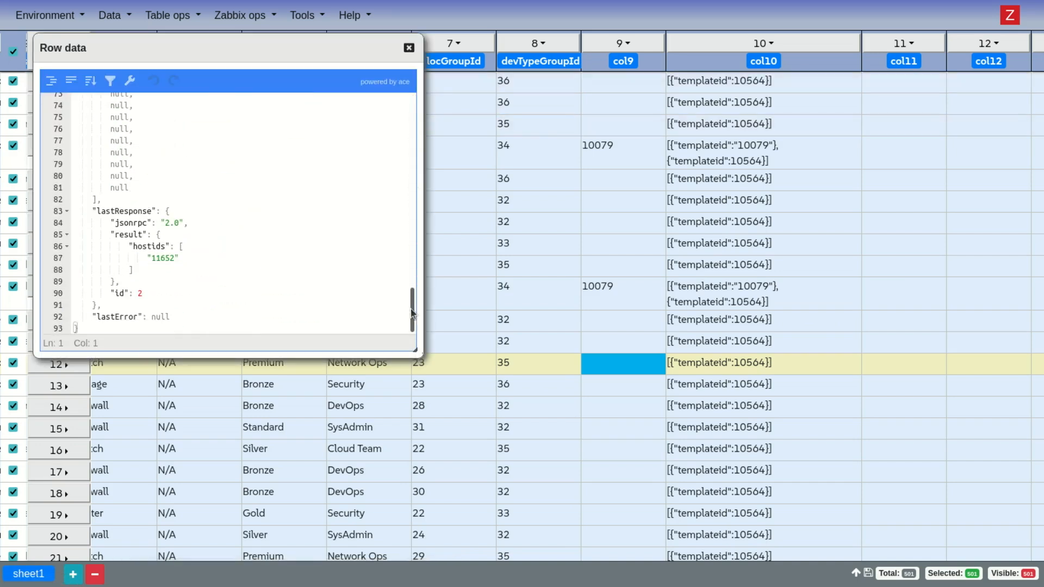
drag(81, 210, 102, 305)
double_click(162, 258)
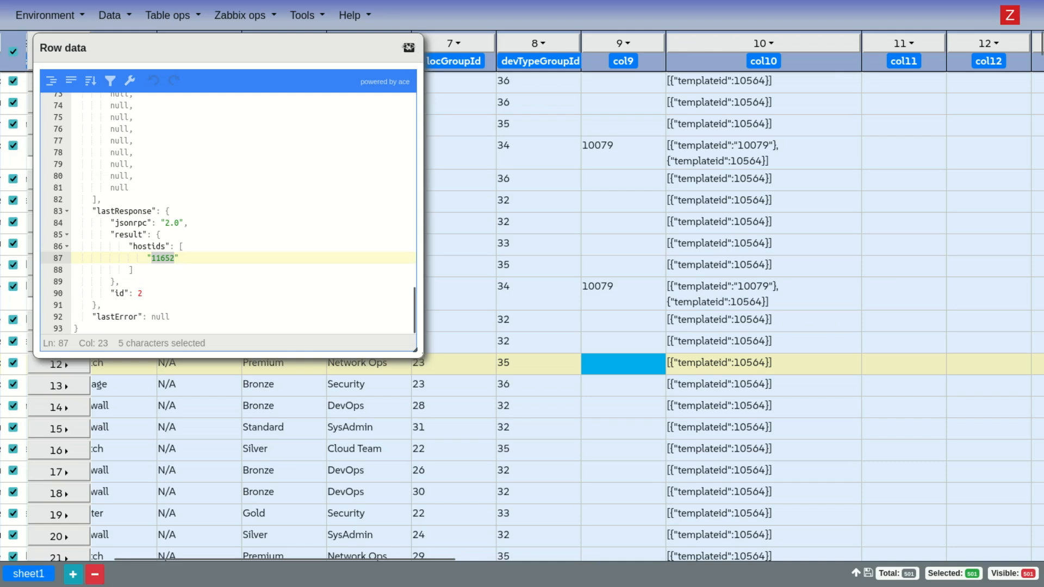
click(409, 48)
Fill col11 with the created host IDs using the transform expression lastResponse.result.hostids[0].
click(917, 44)
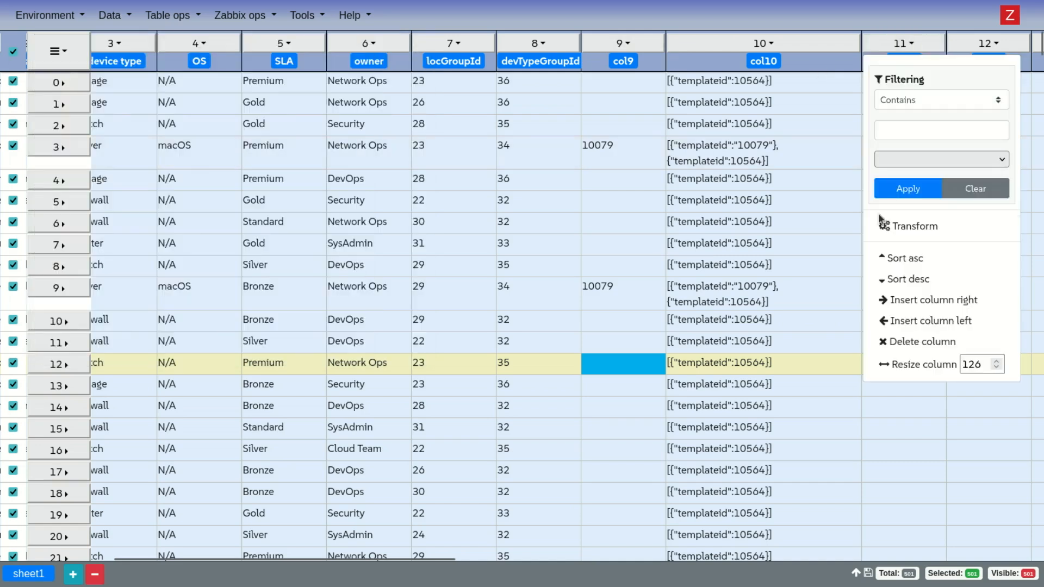
click(892, 225)
drag(539, 254, 201, 242)
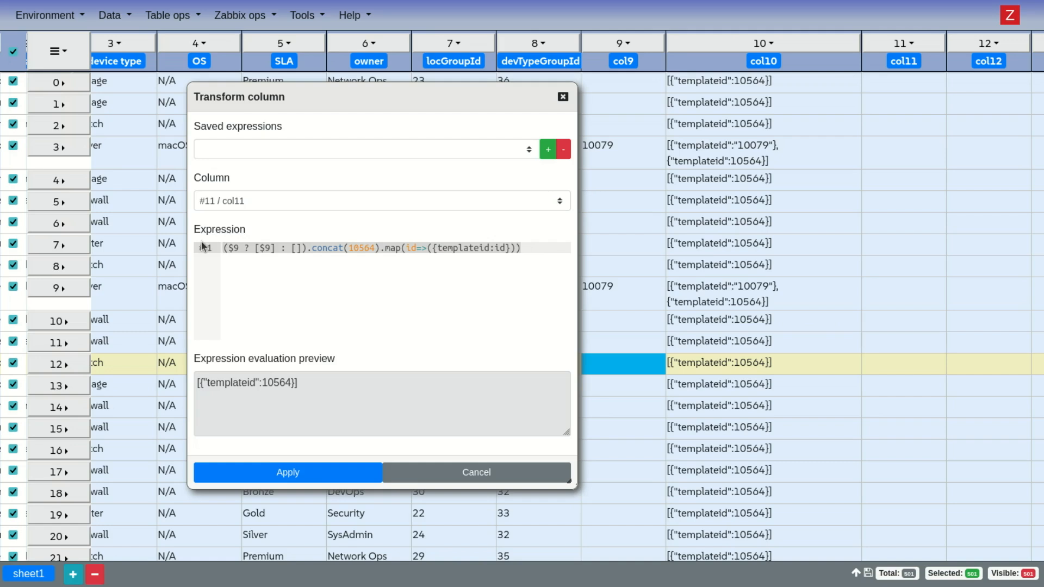
text(lastResponse.result.hostids)
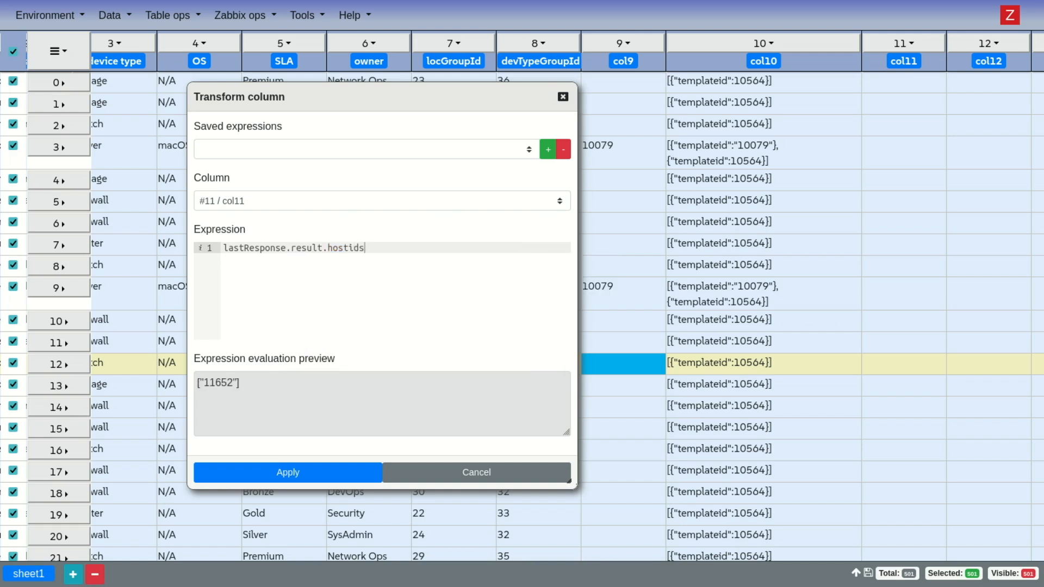
text([0])
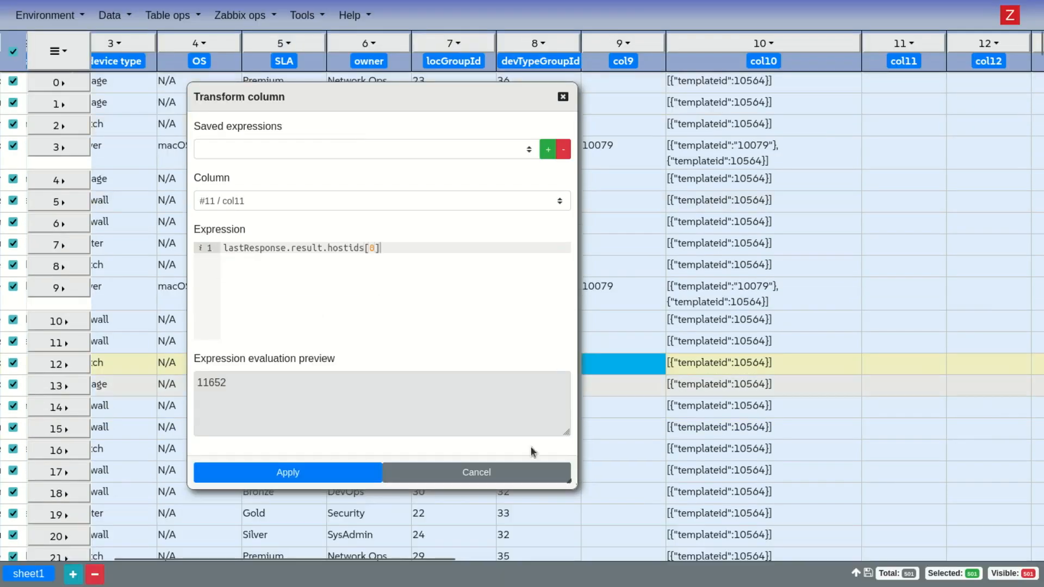
click(273, 474)
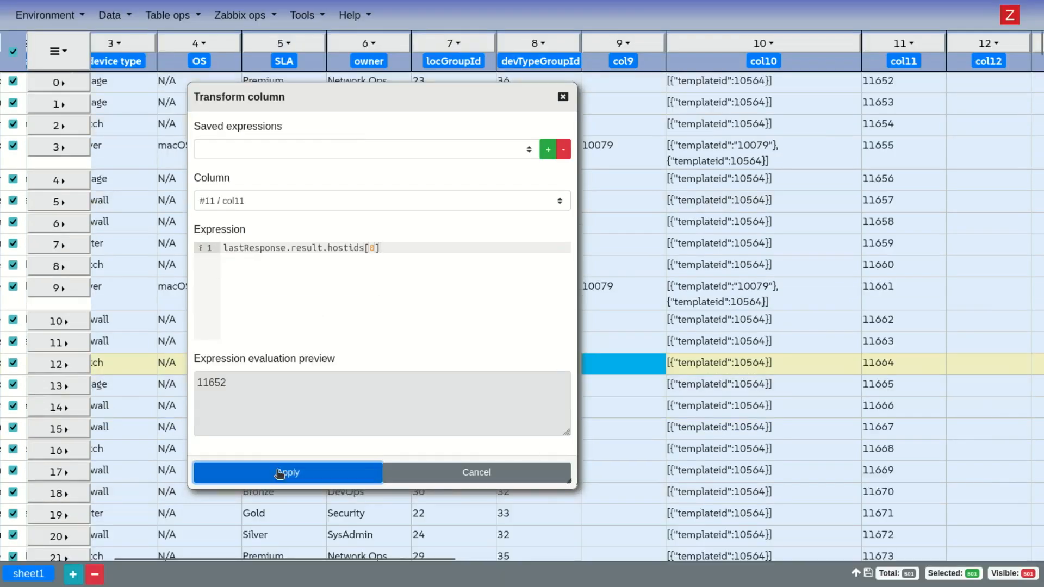
click(563, 98)
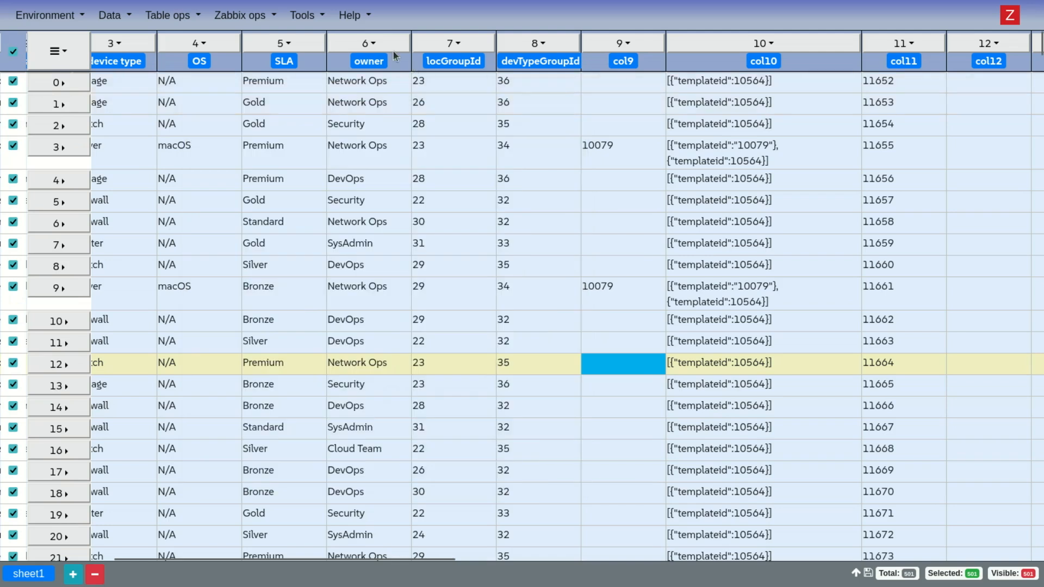
Start a new push with the old JSON template cleared, the resource set to host and the operation to delete.
click(268, 17)
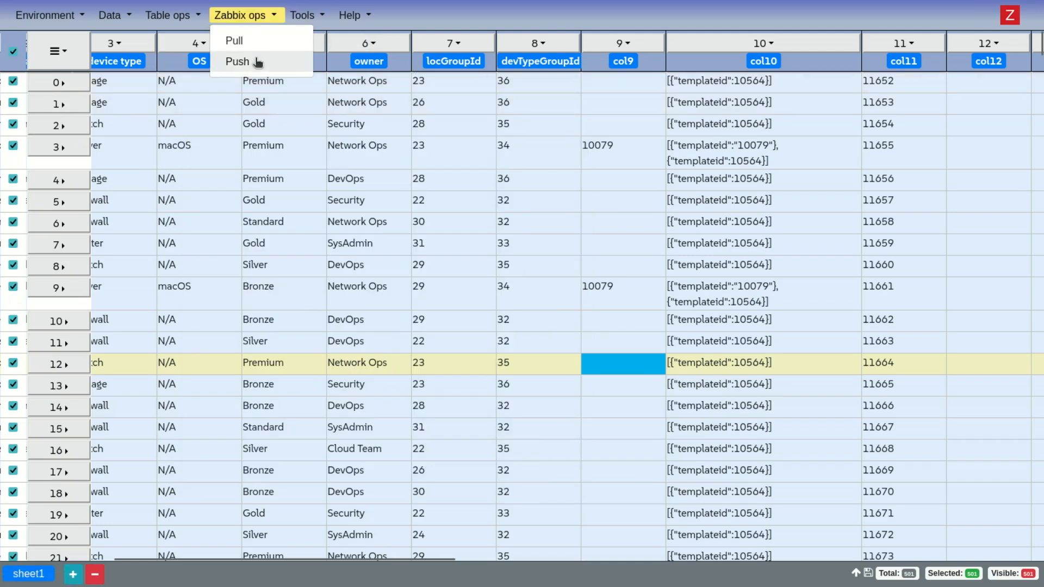
click(237, 62)
click(199, 252)
key(ctrl+a)
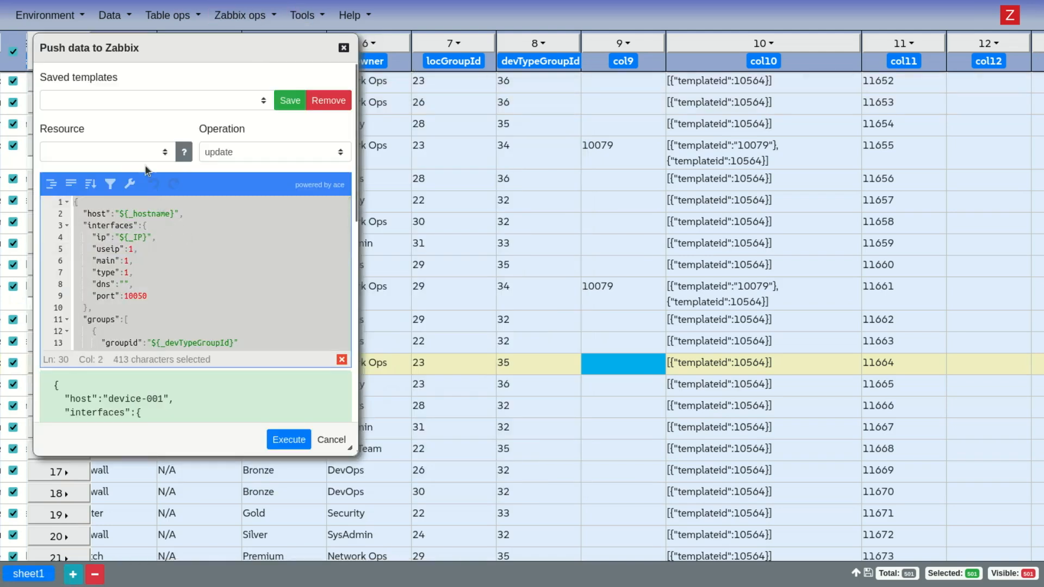
key(BackSpace)
click(135, 157)
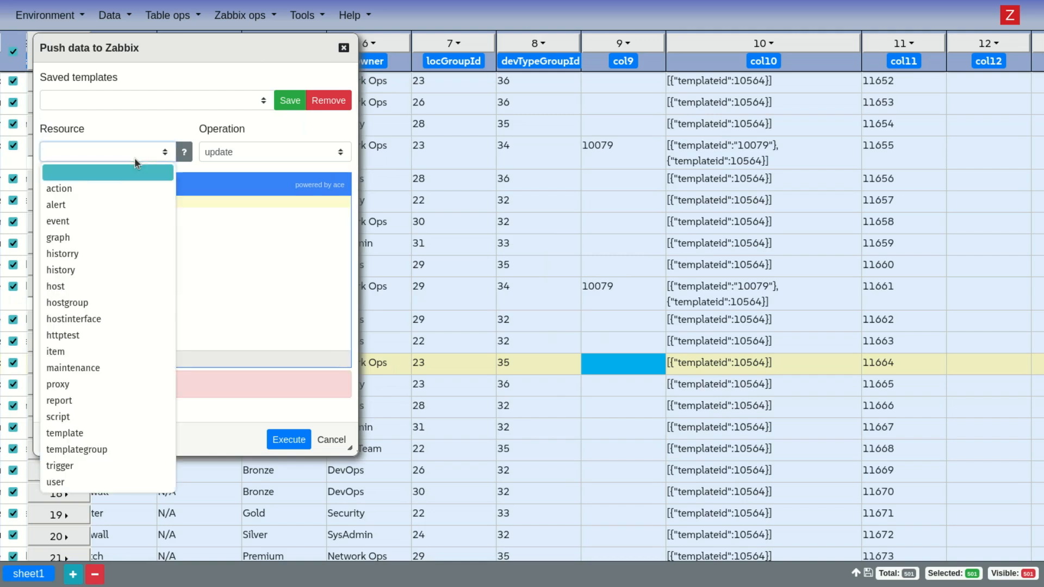
click(100, 287)
click(267, 152)
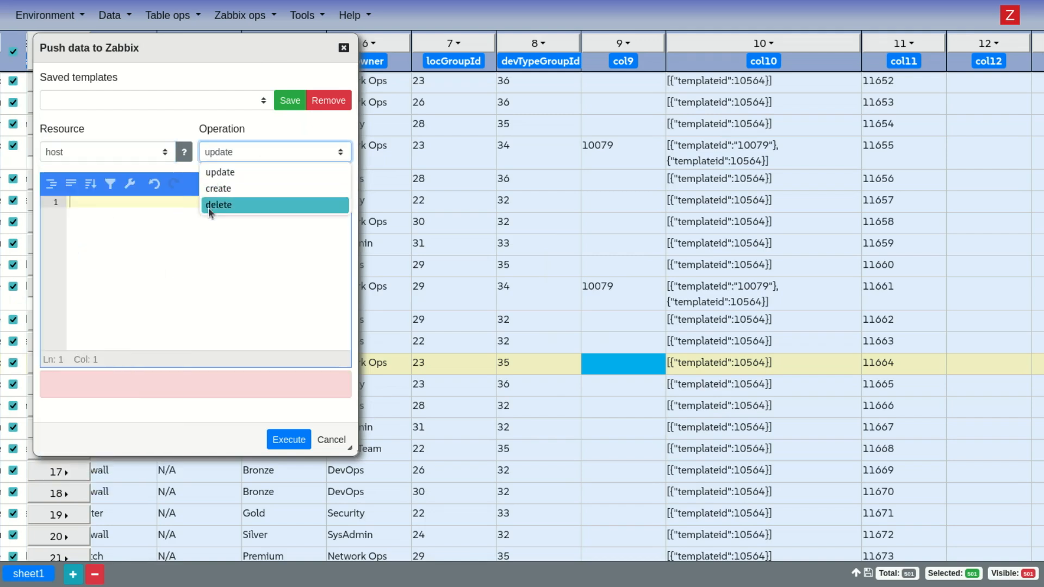
click(226, 205)
Enter [${$11}] as the push template so each request passes the host ID from column 11.
click(227, 215)
text([)
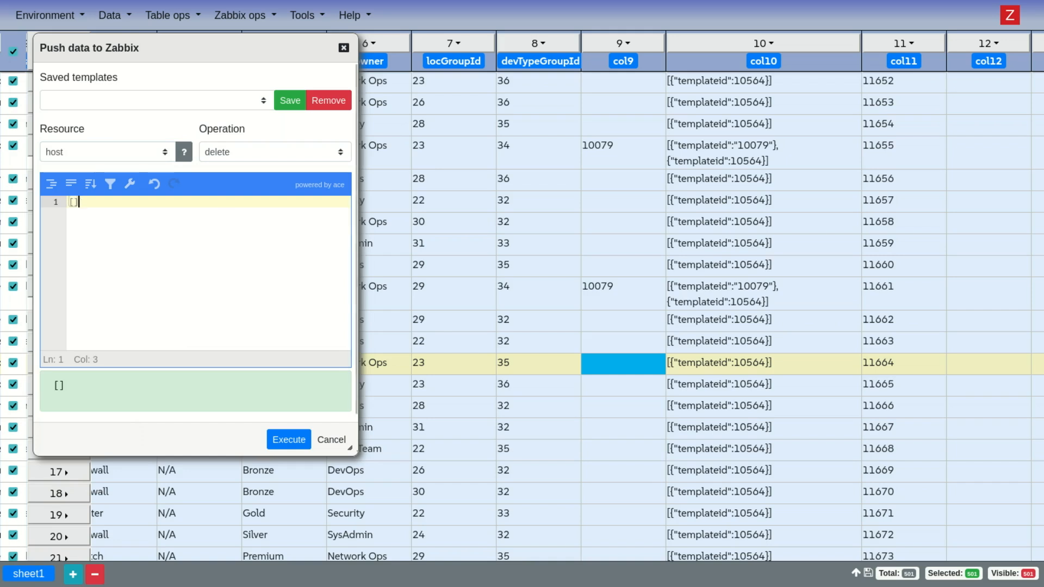
text($[$)
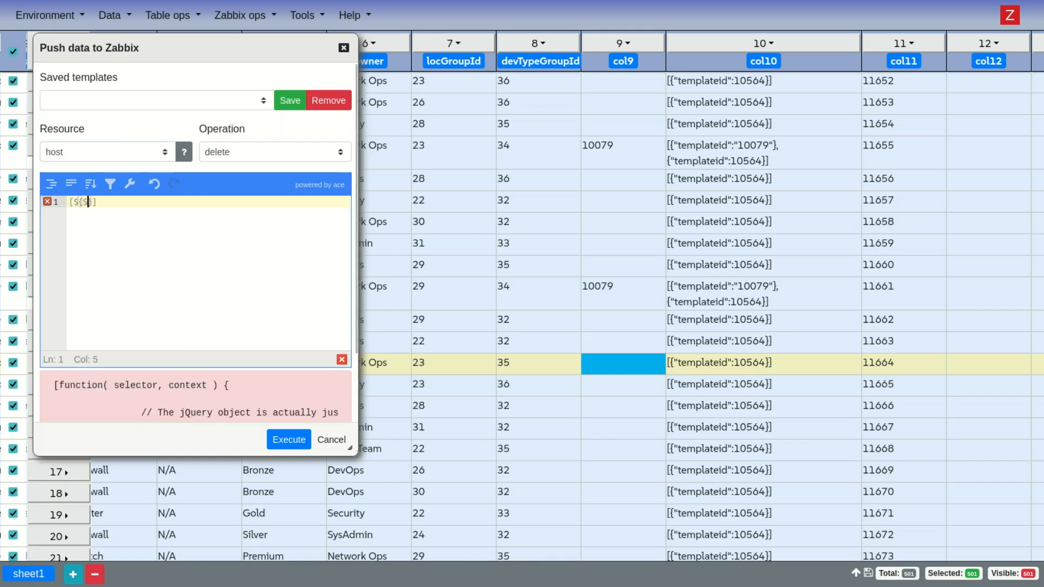
text(12)
key(BackSpace)
text(1)
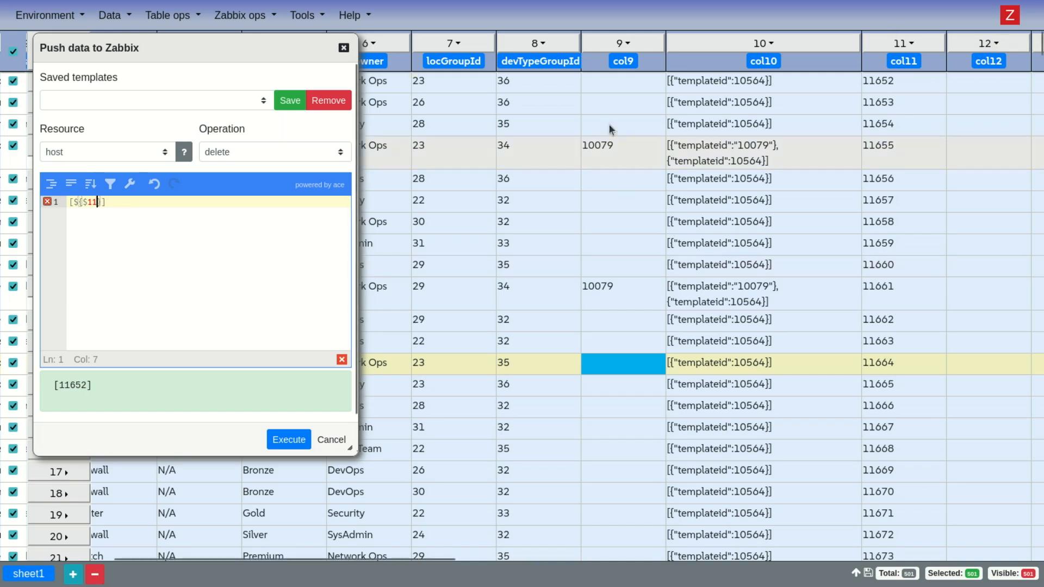
Check the API query mode in the Zabbix connection settings, and execute and confirm the host deletion push.
click(1010, 15)
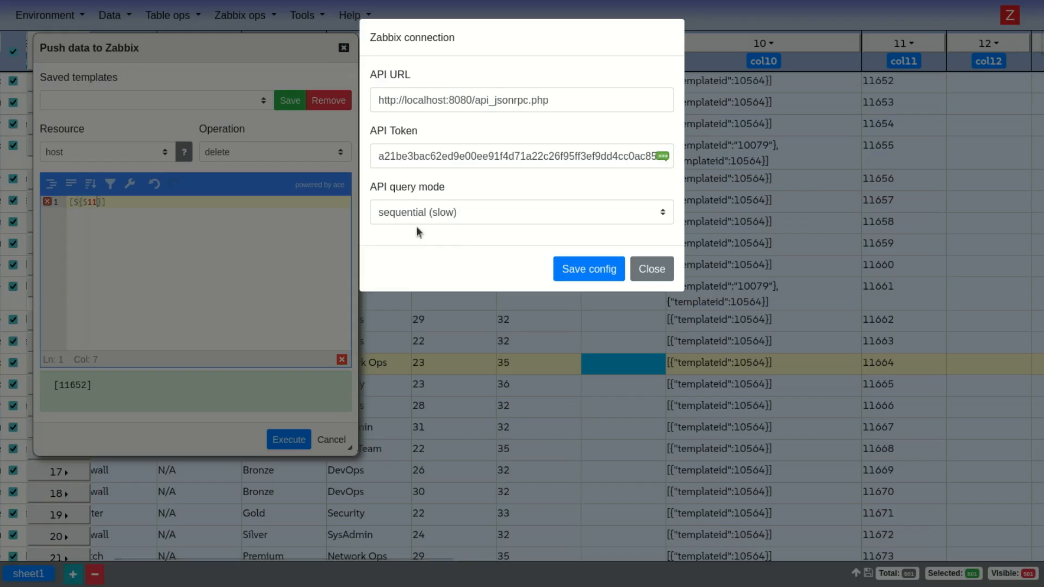
click(653, 269)
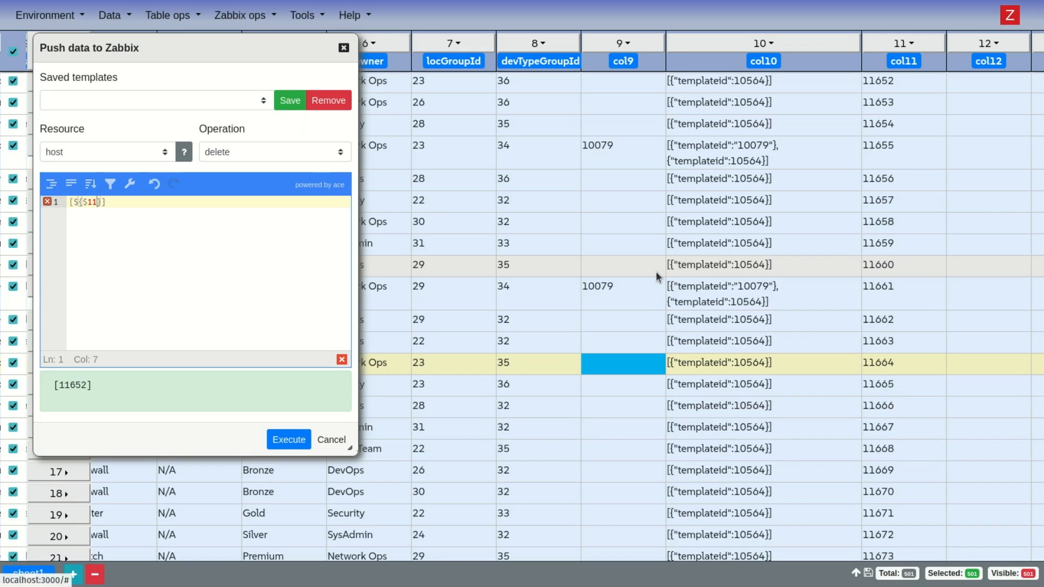
click(288, 441)
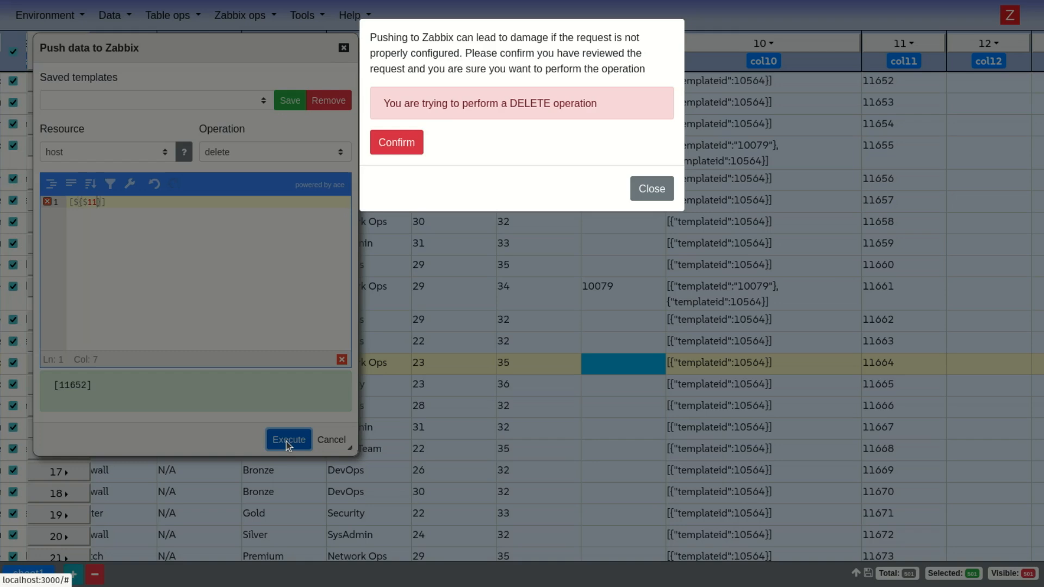
click(406, 143)
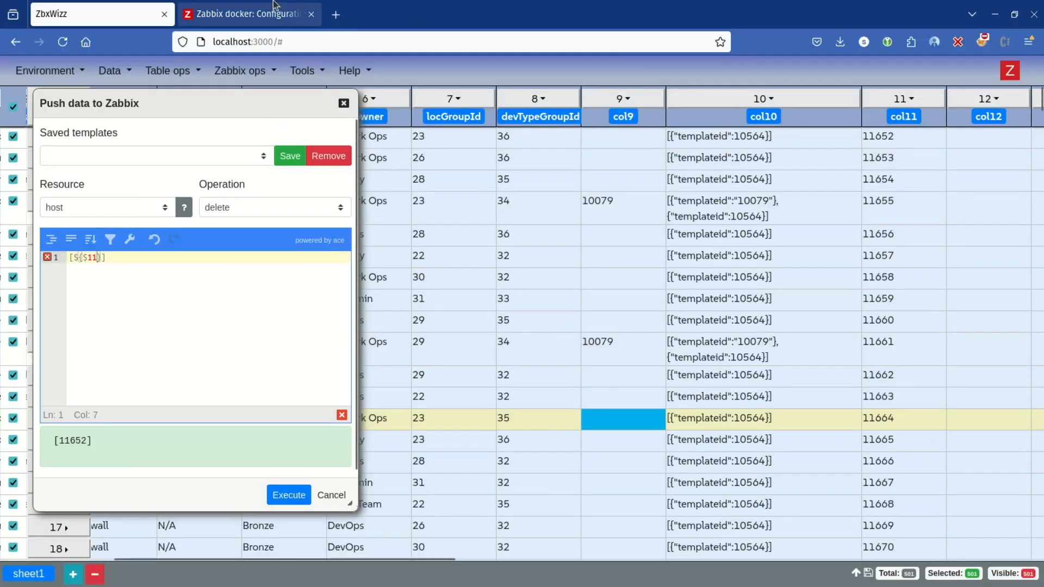
Switch to the Zabbix host list, reapply the filter to check the remaining hosts, and return to ZbxWizz.
click(277, 11)
click(558, 98)
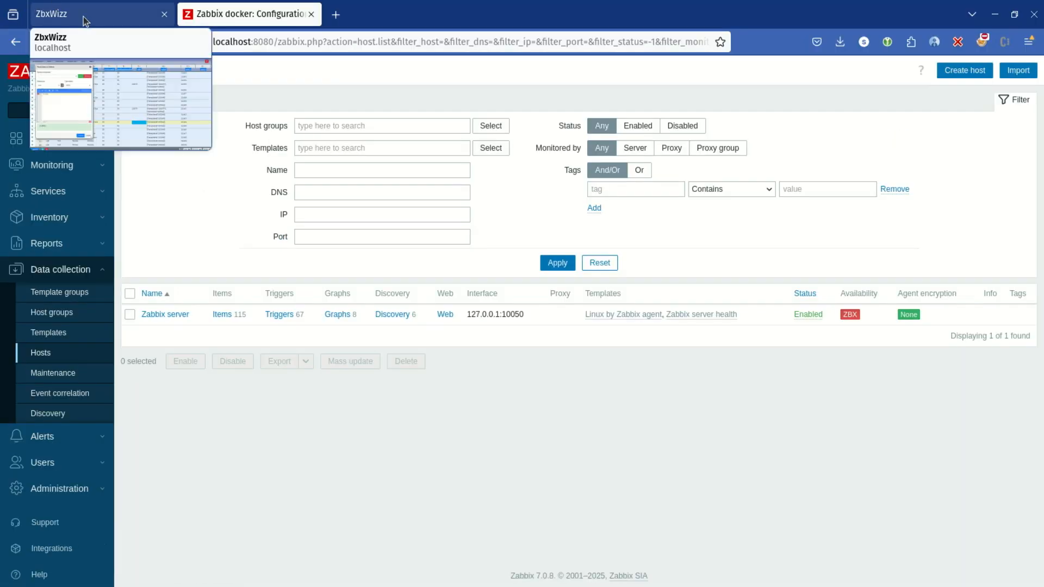
click(83, 21)
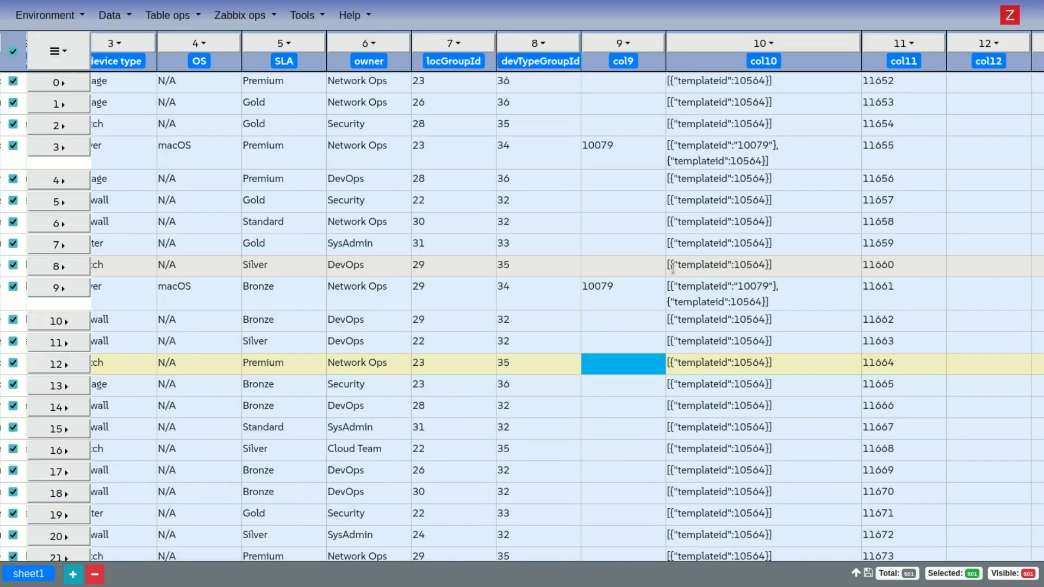